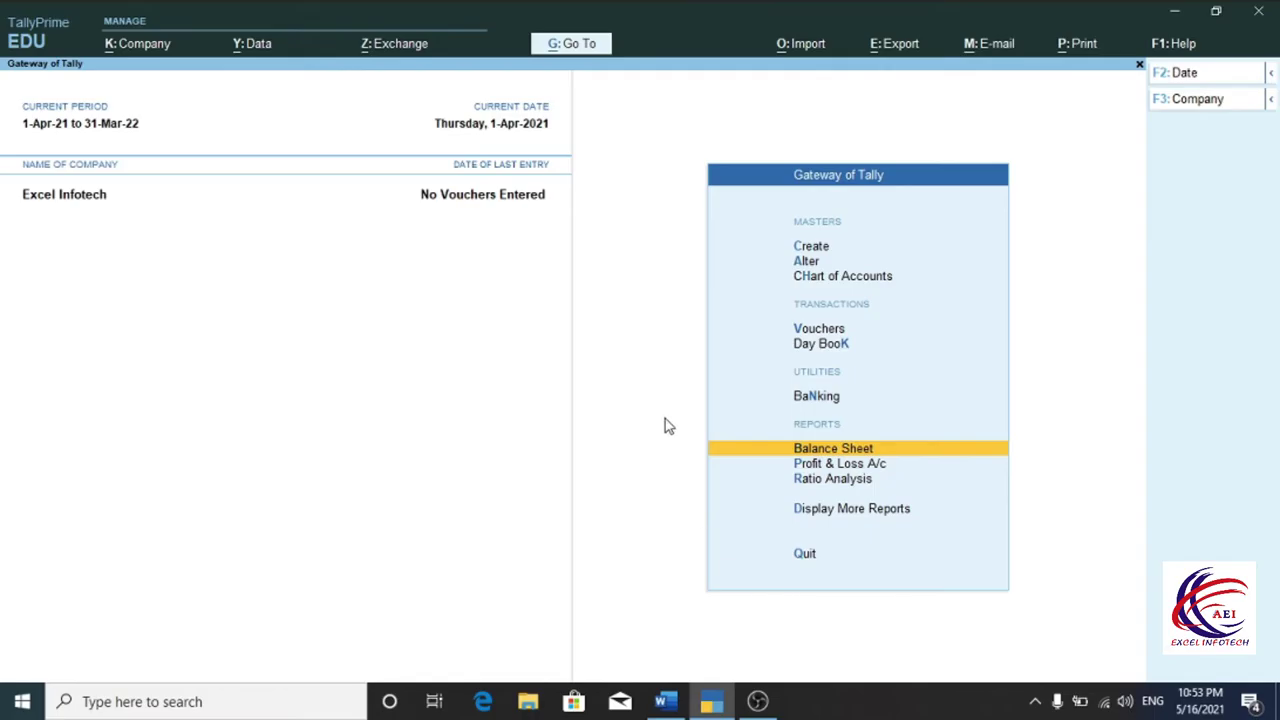
- Switch to the Word document Tally Prime Q.docx that lists the five payment questions
{"action": "left_click", "coordinate": [665, 702]}
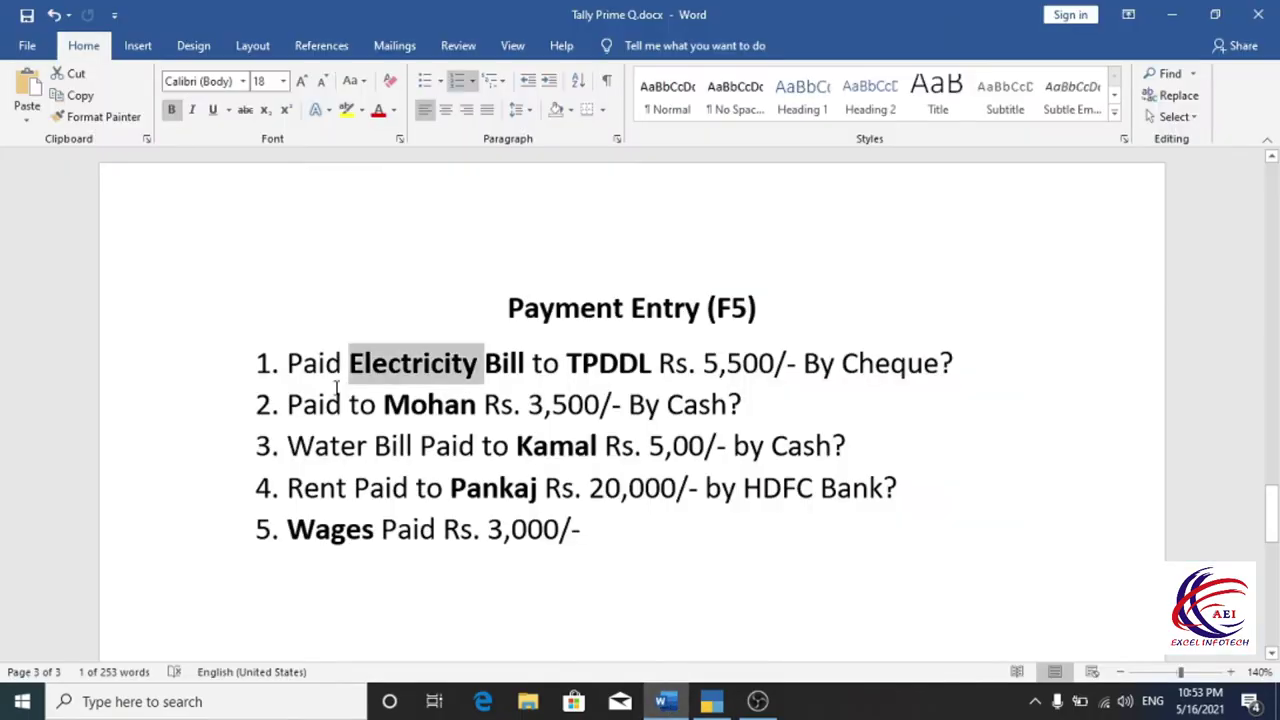
- Highlight 'Paid Electricity', 'Bill', 'Cheque' and then the whole first payment question
{"action": "left_click", "coordinate": [317, 323]}
{"action": "left_click_drag", "start_coordinate": [286, 364], "coordinate": [657, 365]}
{"action": "double_click", "coordinate": [505, 365]}
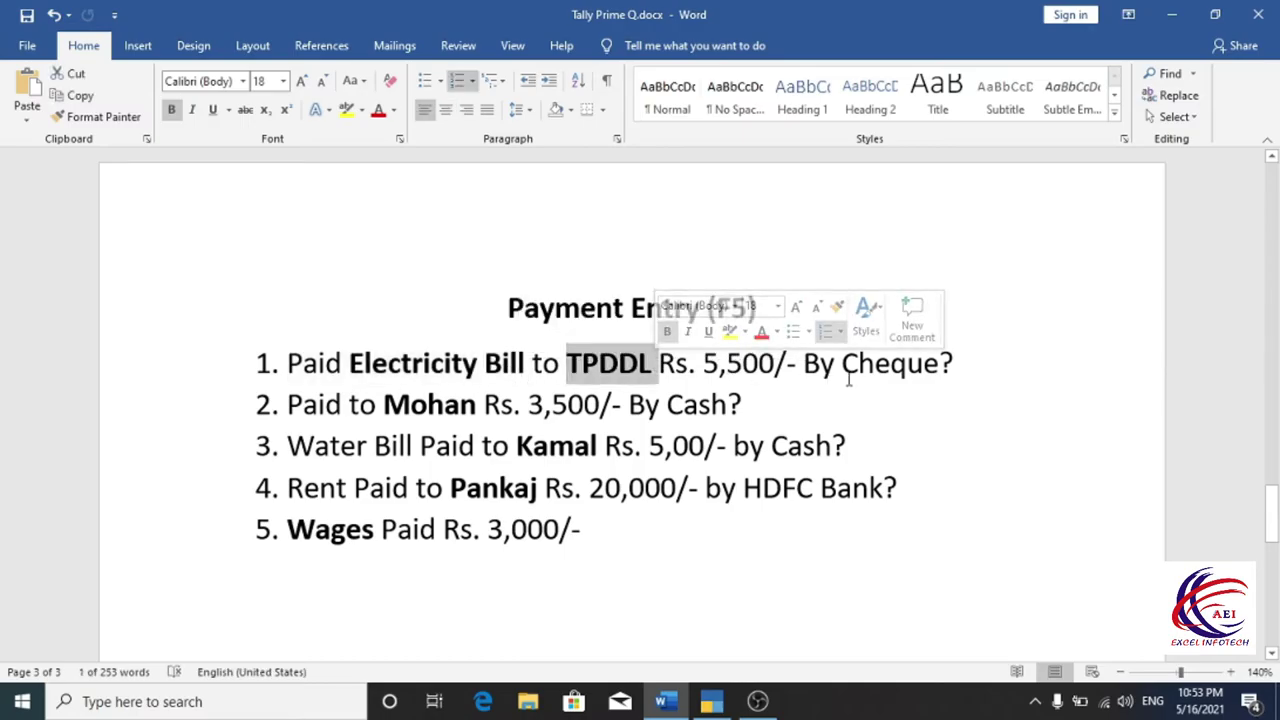
{"action": "left_click", "coordinate": [909, 365]}
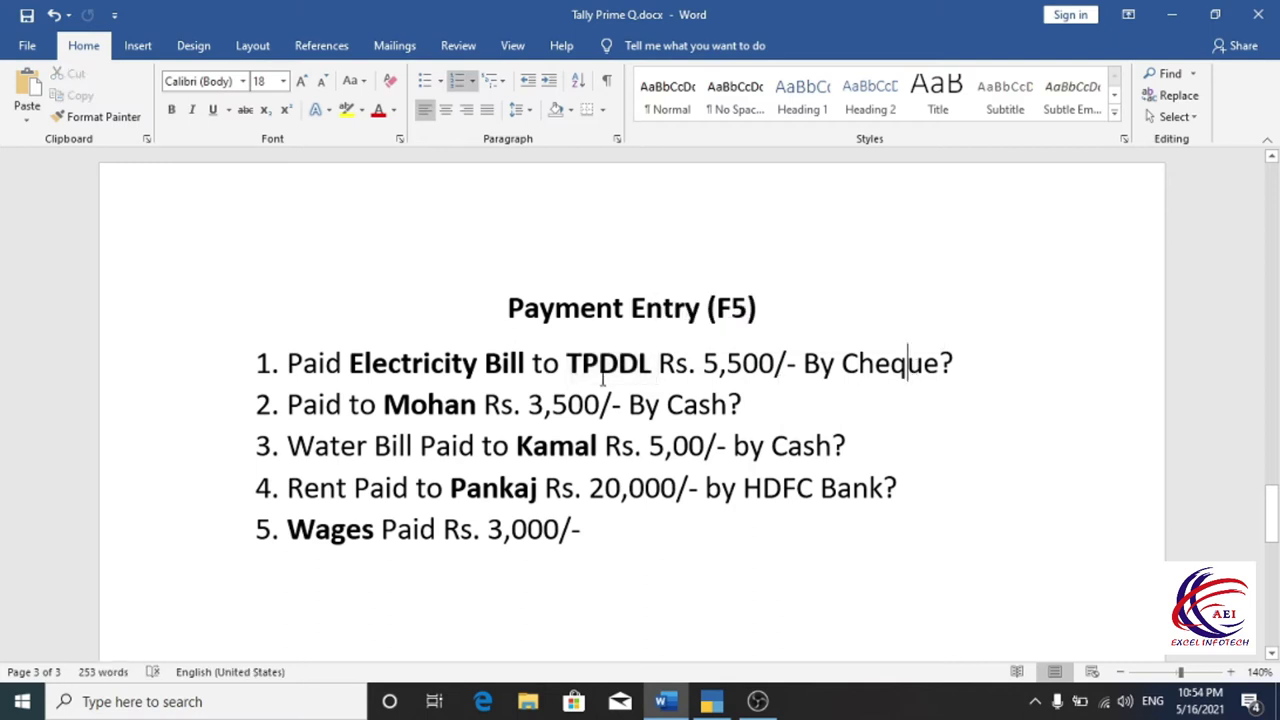
{"action": "double_click", "coordinate": [884, 366]}
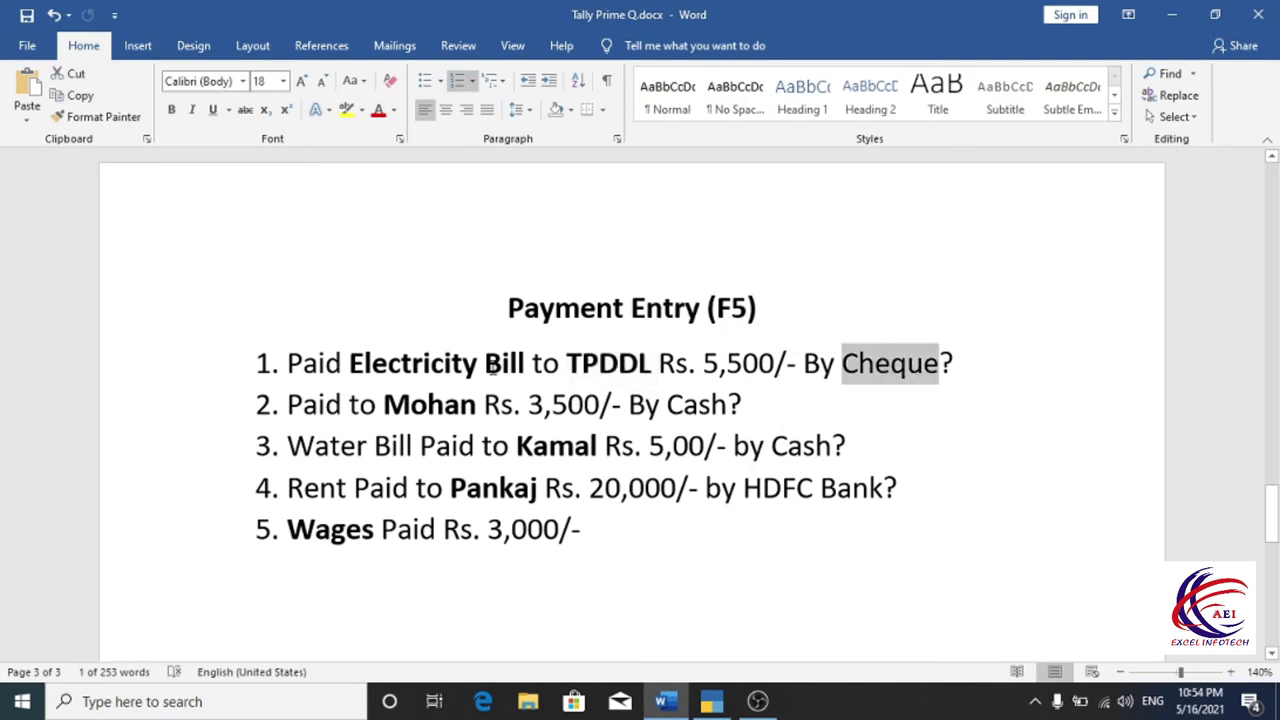
{"action": "triple_click", "coordinate": [450, 363]}
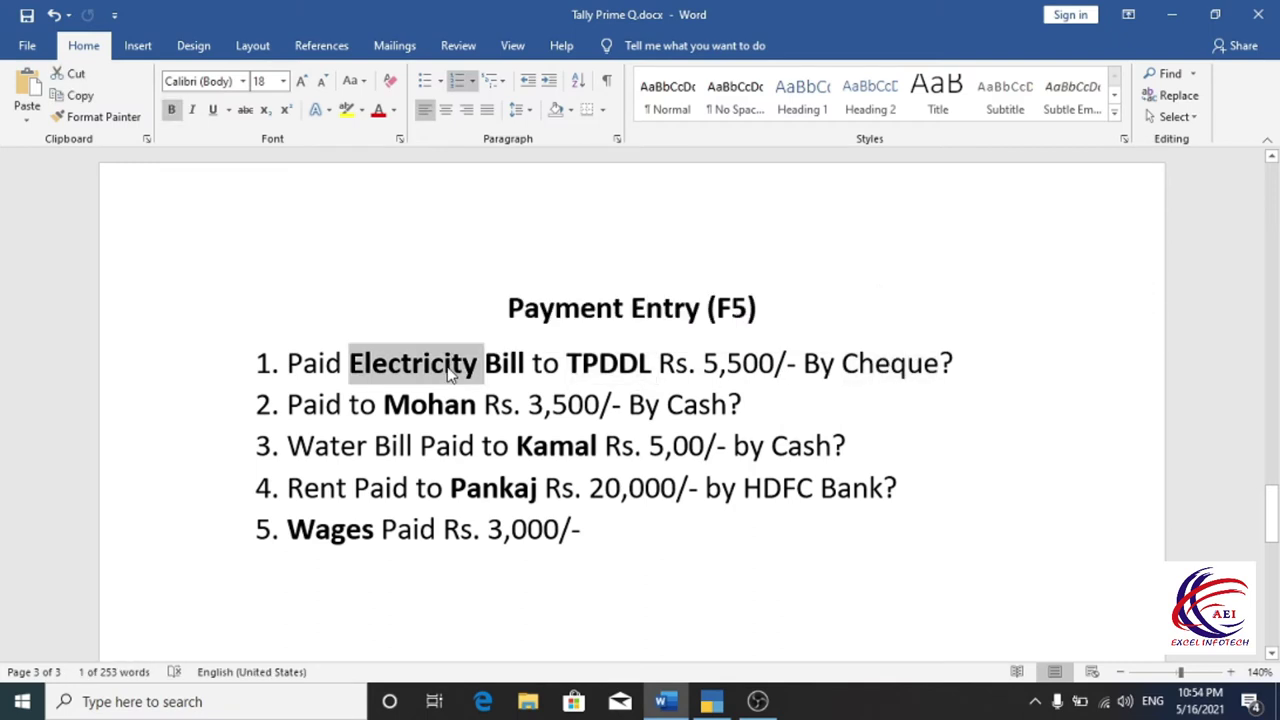
- Highlight TPDDL as payee and 500 in the 5,500 amount, then return to TallyPrime
{"action": "left_click", "coordinate": [598, 368]}
{"action": "left_click_drag", "start_coordinate": [568, 366], "coordinate": [652, 367]}
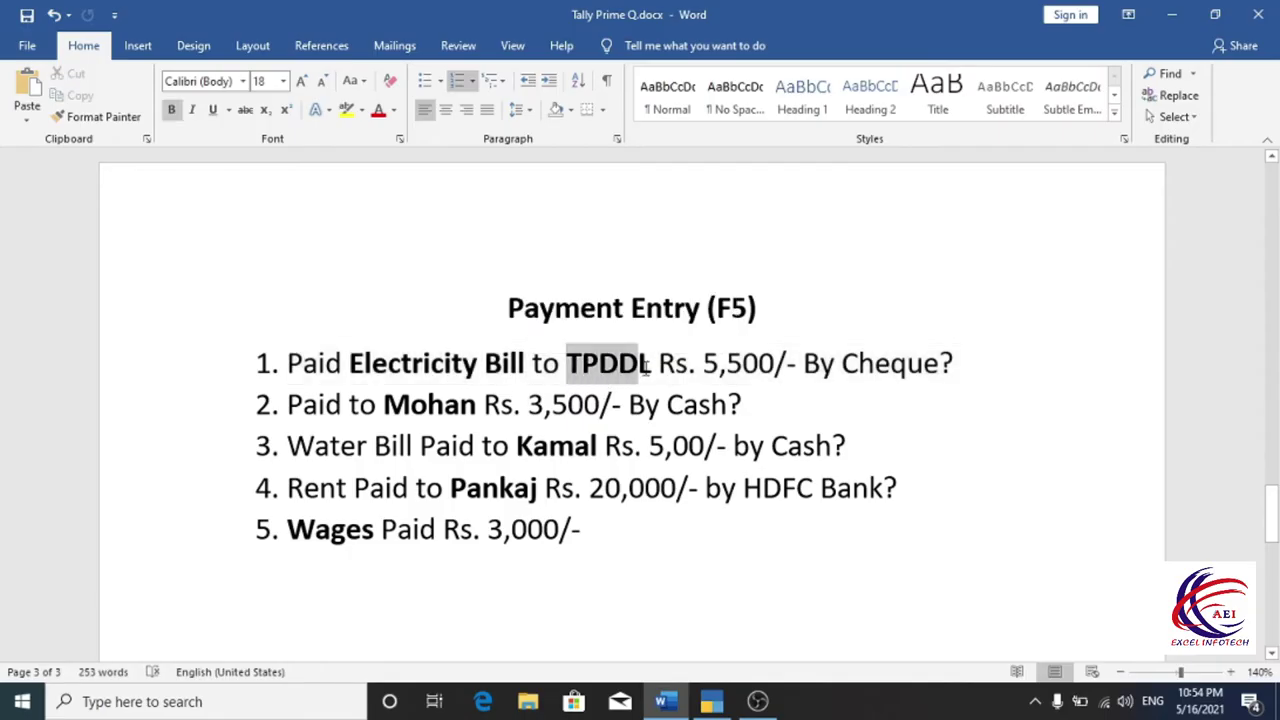
{"action": "left_click", "coordinate": [717, 367]}
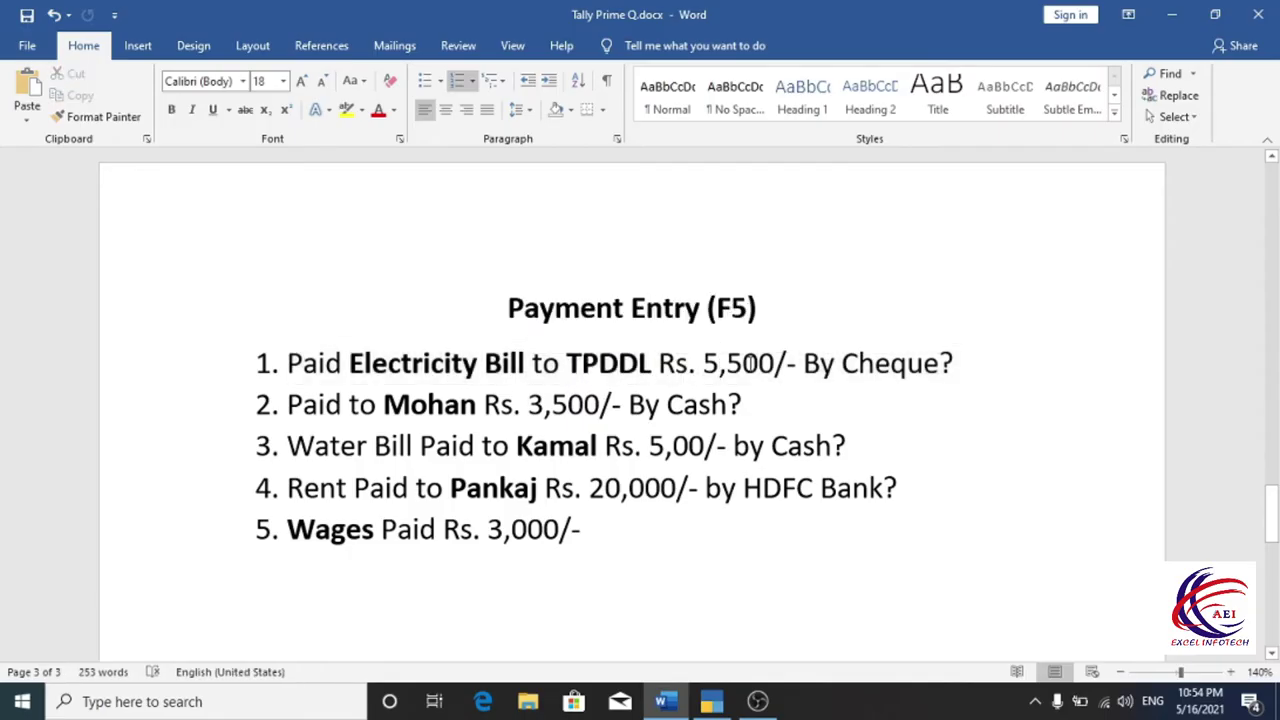
{"action": "double_click", "coordinate": [750, 363]}
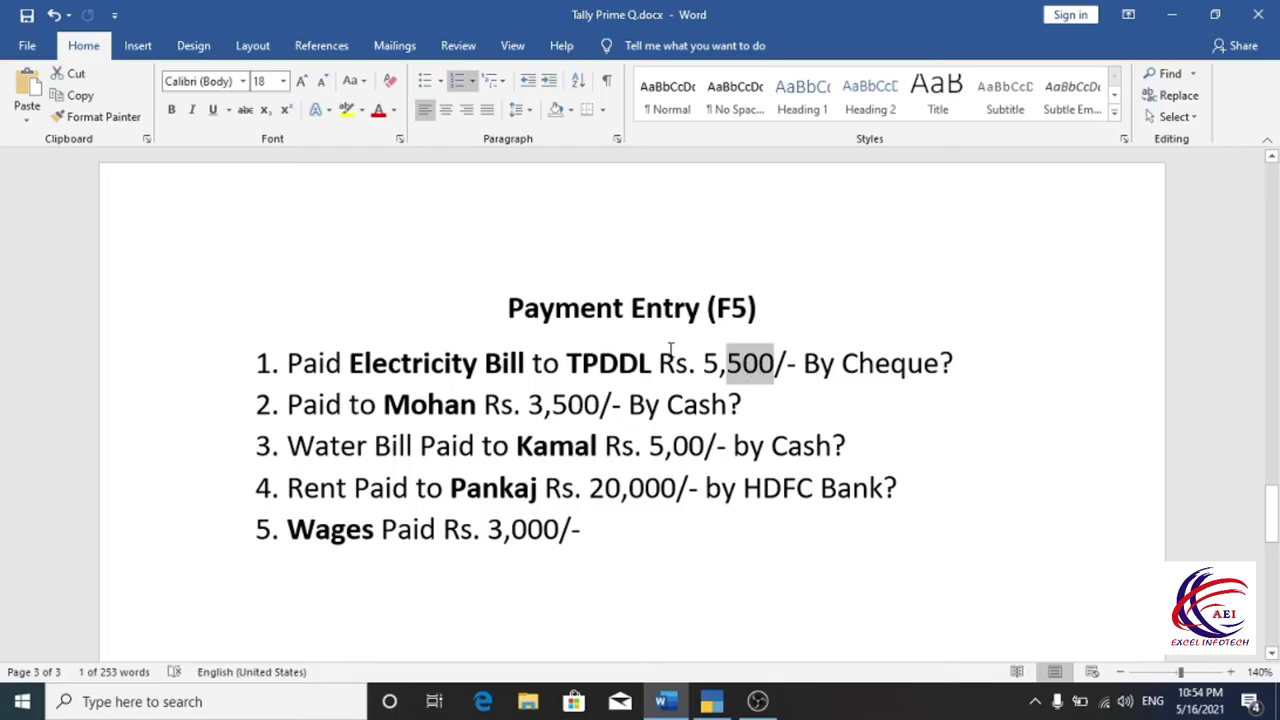
{"action": "left_click", "coordinate": [711, 701]}
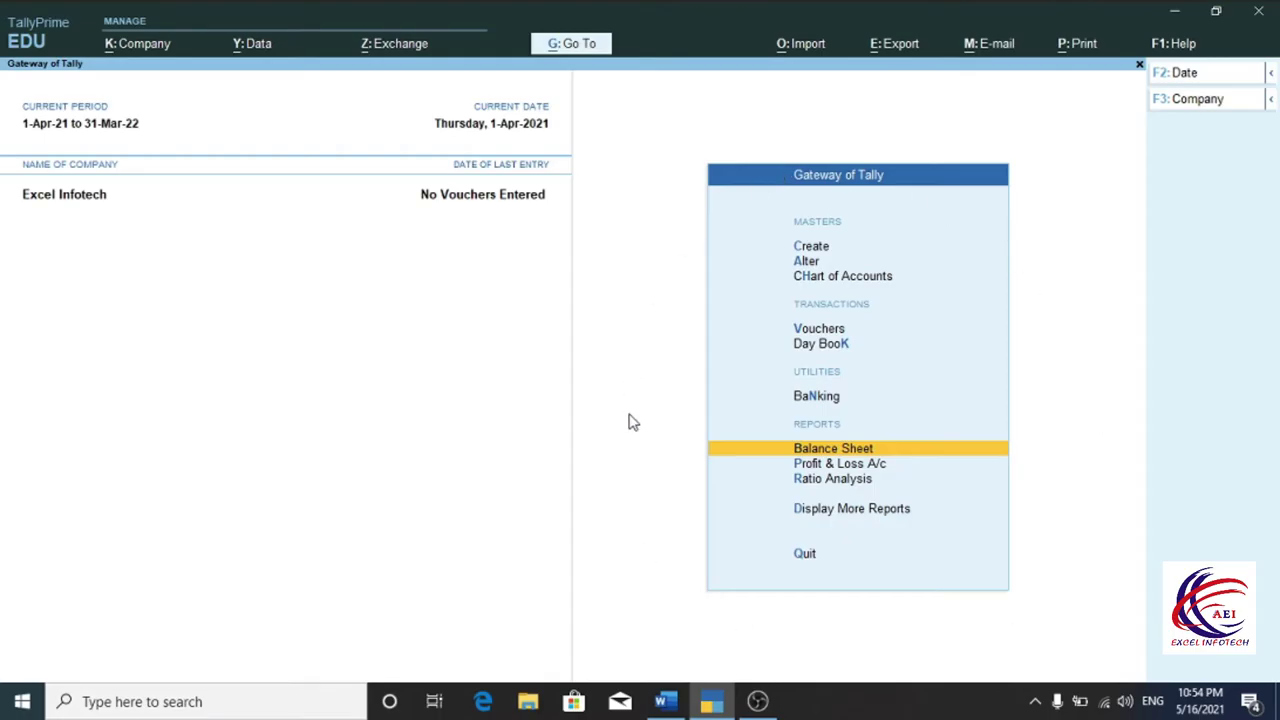
{"action": "left_click", "coordinate": [858, 450]}
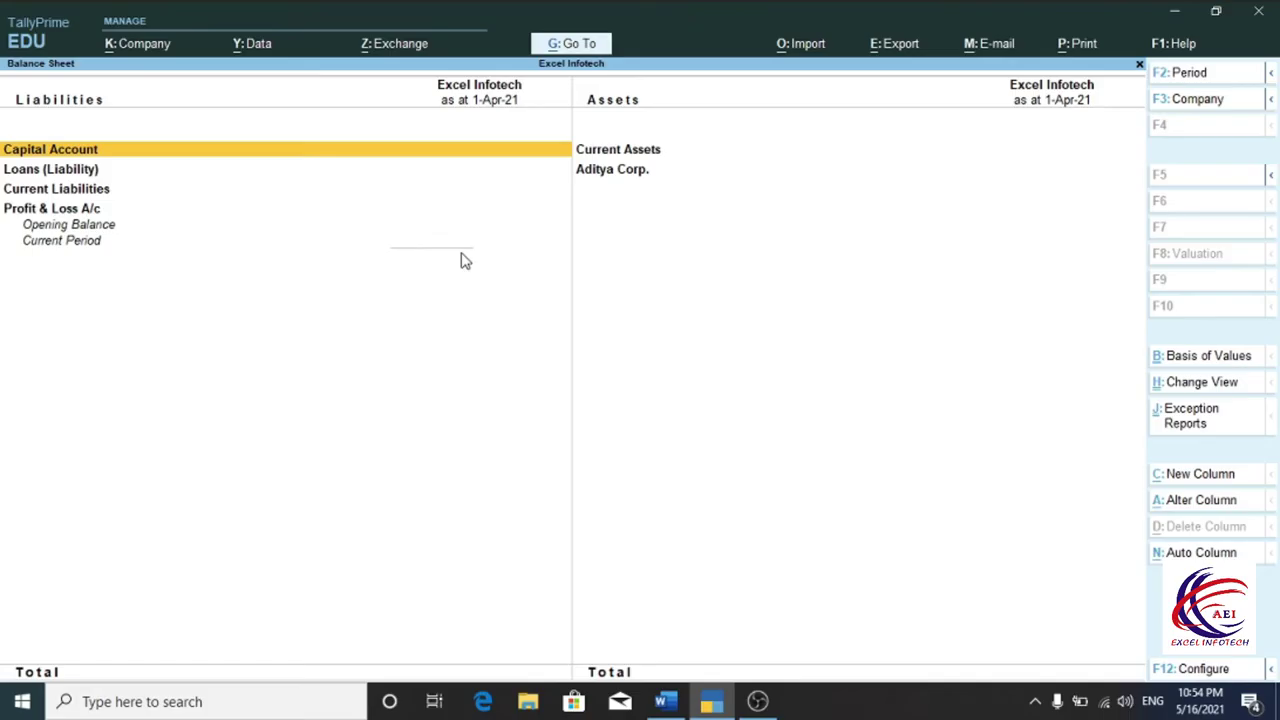
{"action": "key", "text": "Escape"}
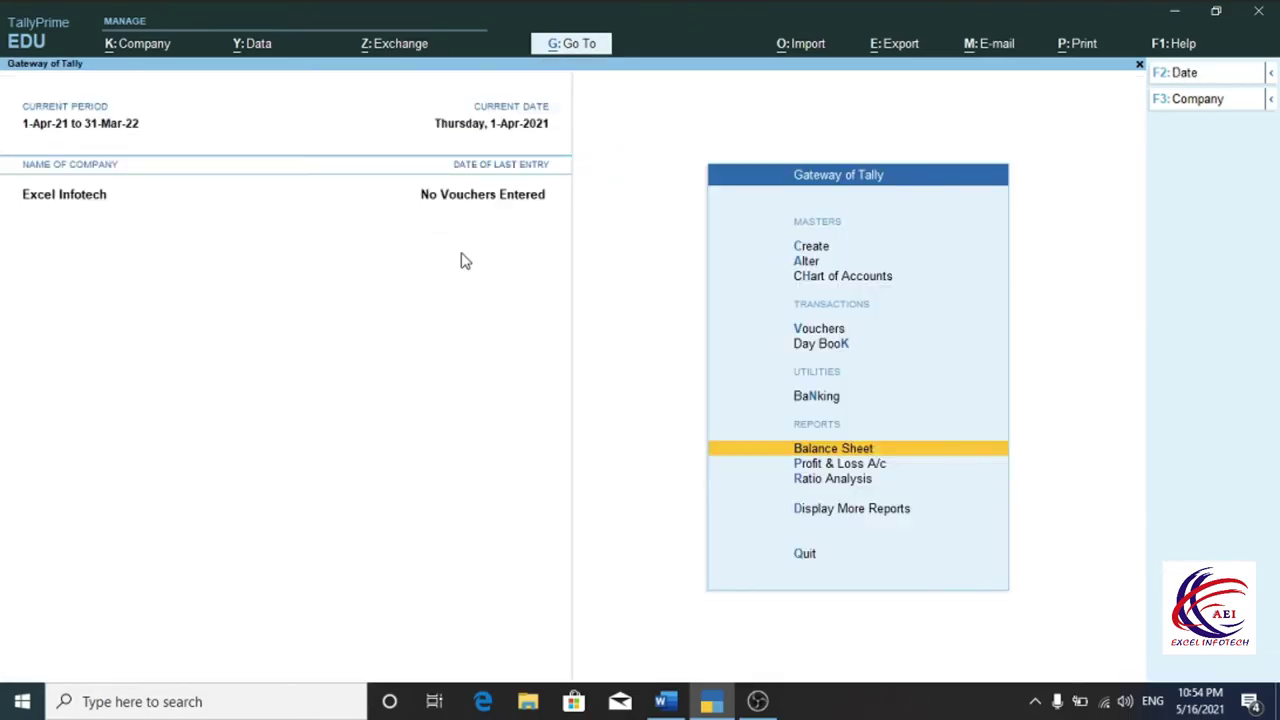
- Alter the Cash ledger to carry a 50,000.00 Dr opening balance on 1-Apr-21
{"action": "left_click", "coordinate": [805, 262]}
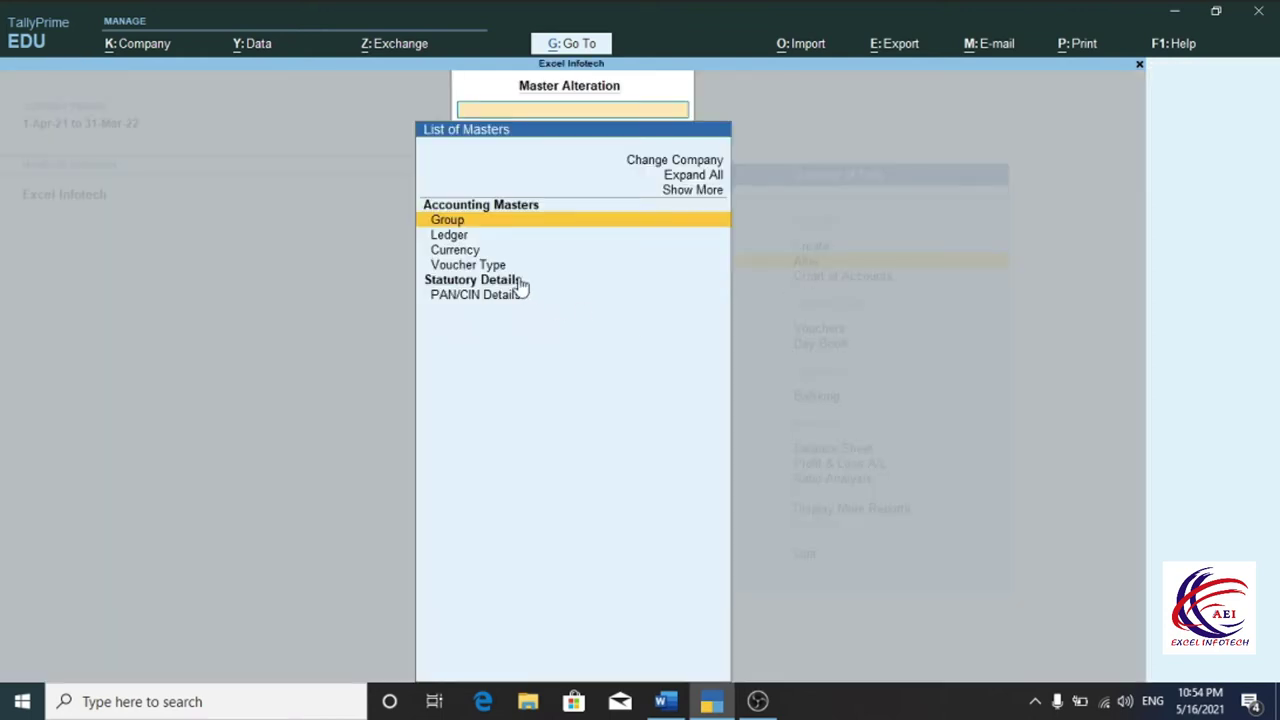
{"action": "left_click", "coordinate": [447, 240]}
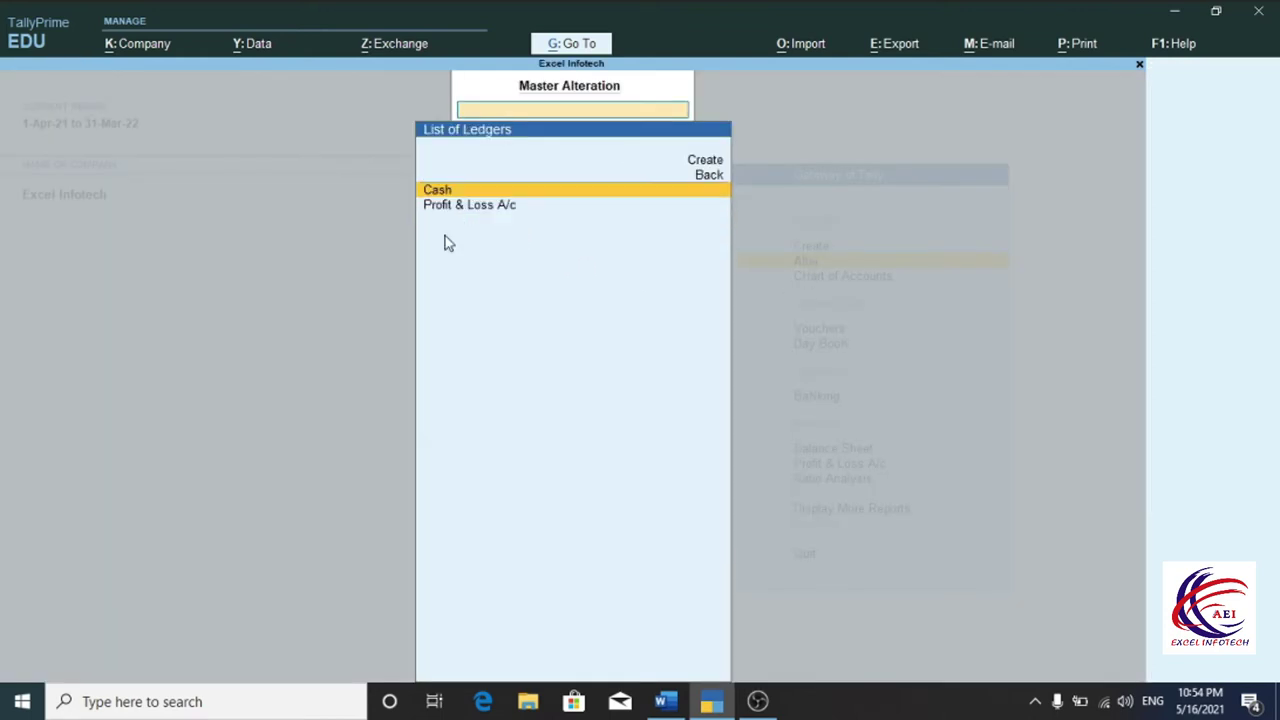
{"action": "left_click", "coordinate": [437, 192]}
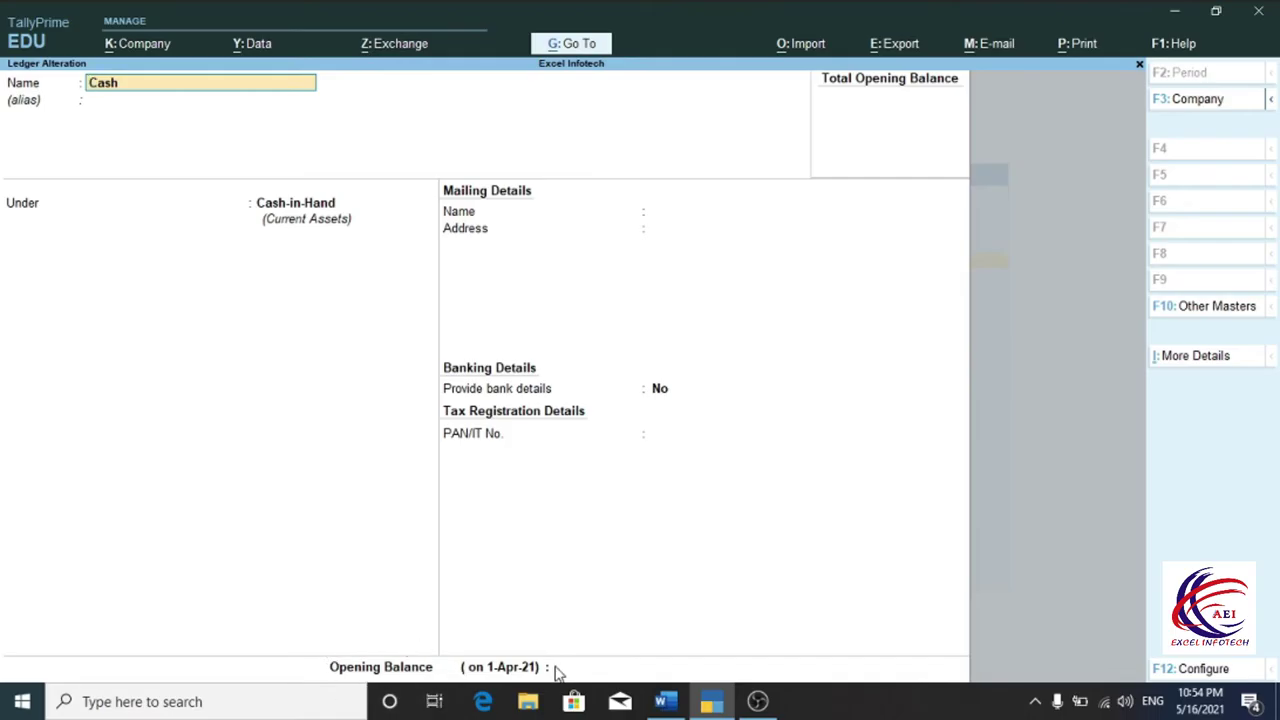
{"action": "key", "text": "Return"}
{"action": "key", "text": "Return"}
{"action": "key", "text": "Return"}
{"action": "key", "text": "Return"}
{"action": "type", "text": "50000"}
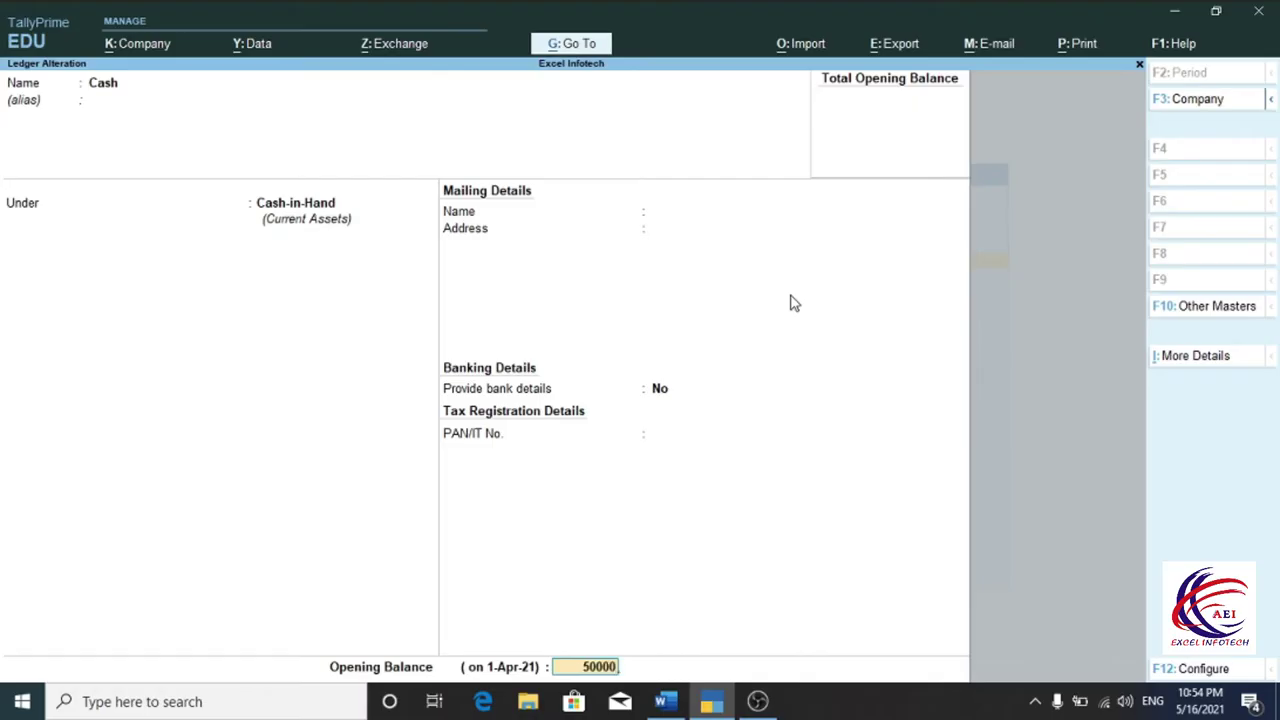
{"action": "key", "text": "Return"}
{"action": "key", "text": "Return"}
{"action": "key", "text": "Return"}
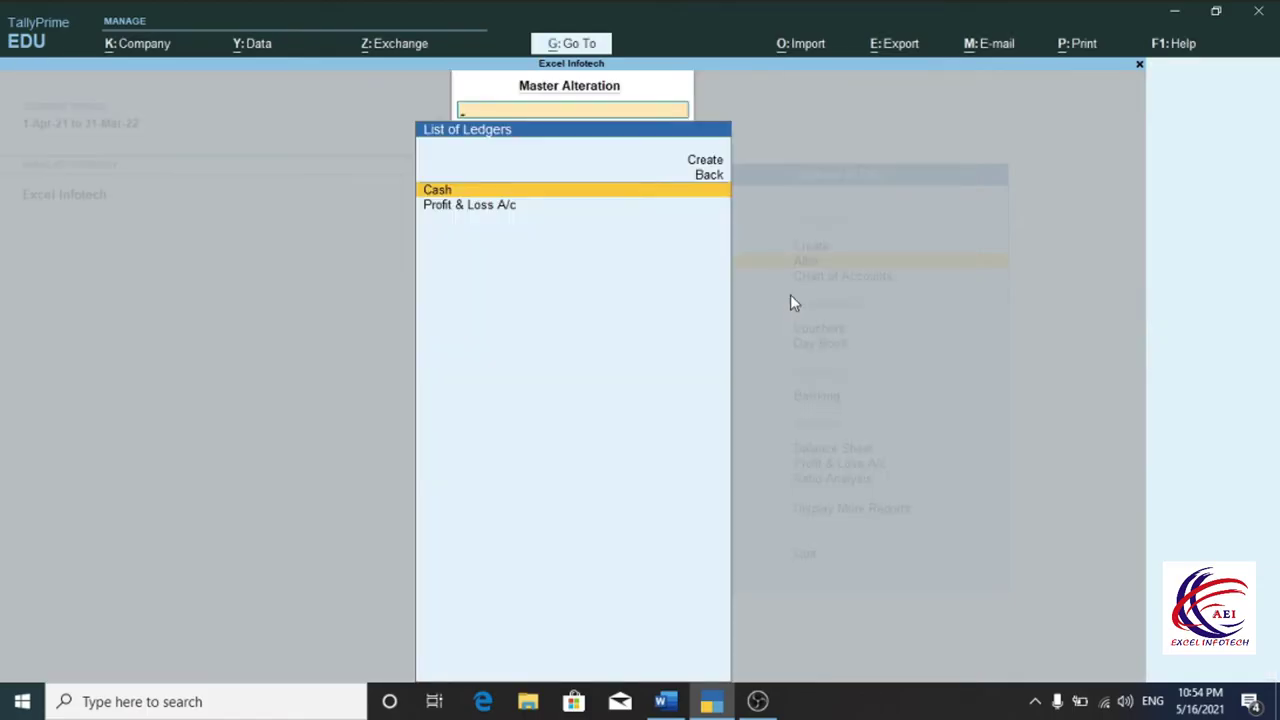
{"action": "key", "text": "Escape"}
{"action": "key", "text": "Escape"}
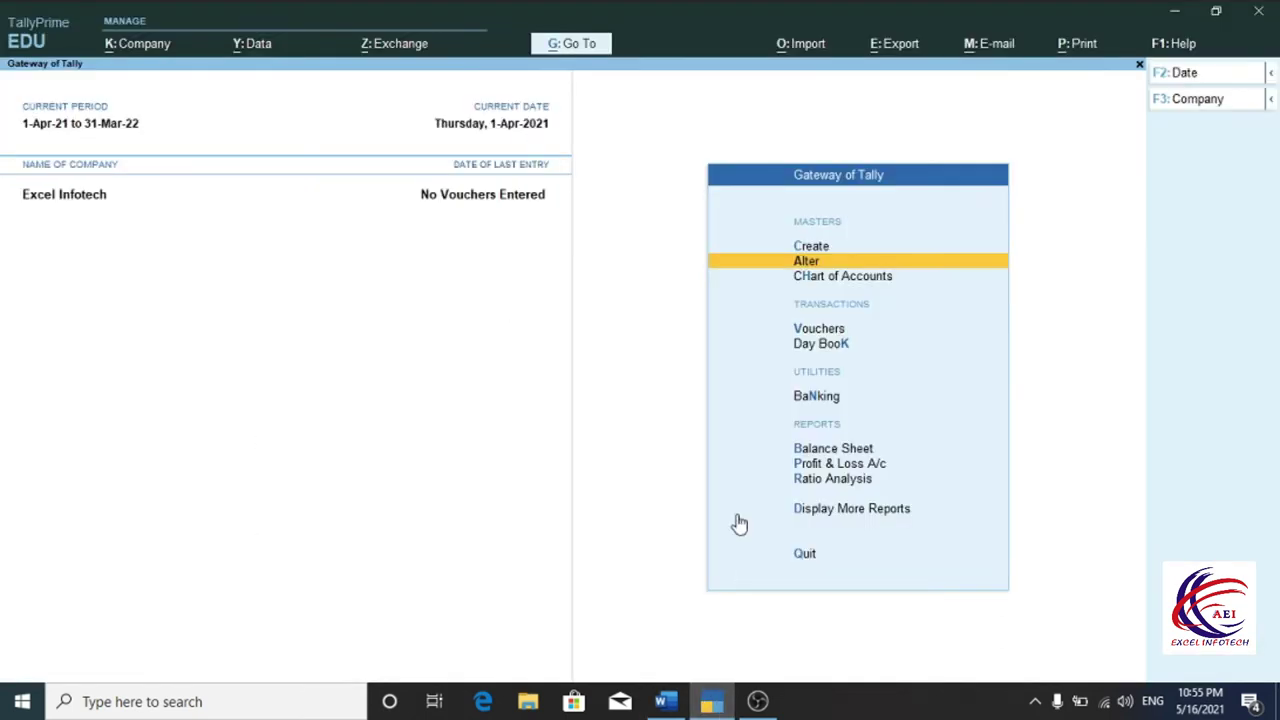
- Recheck 'Cheque' in the first Word question, cancel the accidental drag, and return to TallyPrime
{"action": "left_click", "coordinate": [716, 703]}
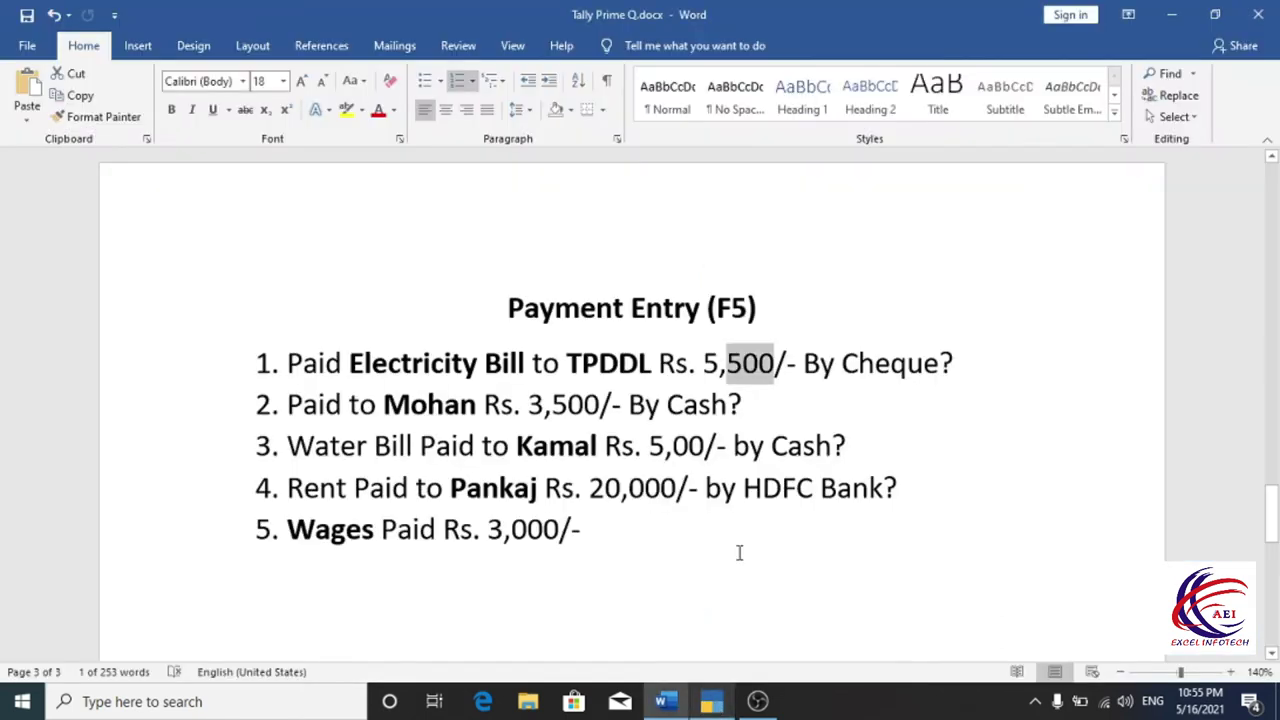
{"action": "double_click", "coordinate": [846, 363]}
{"action": "left_click_drag", "start_coordinate": [900, 366], "coordinate": [926, 374]}
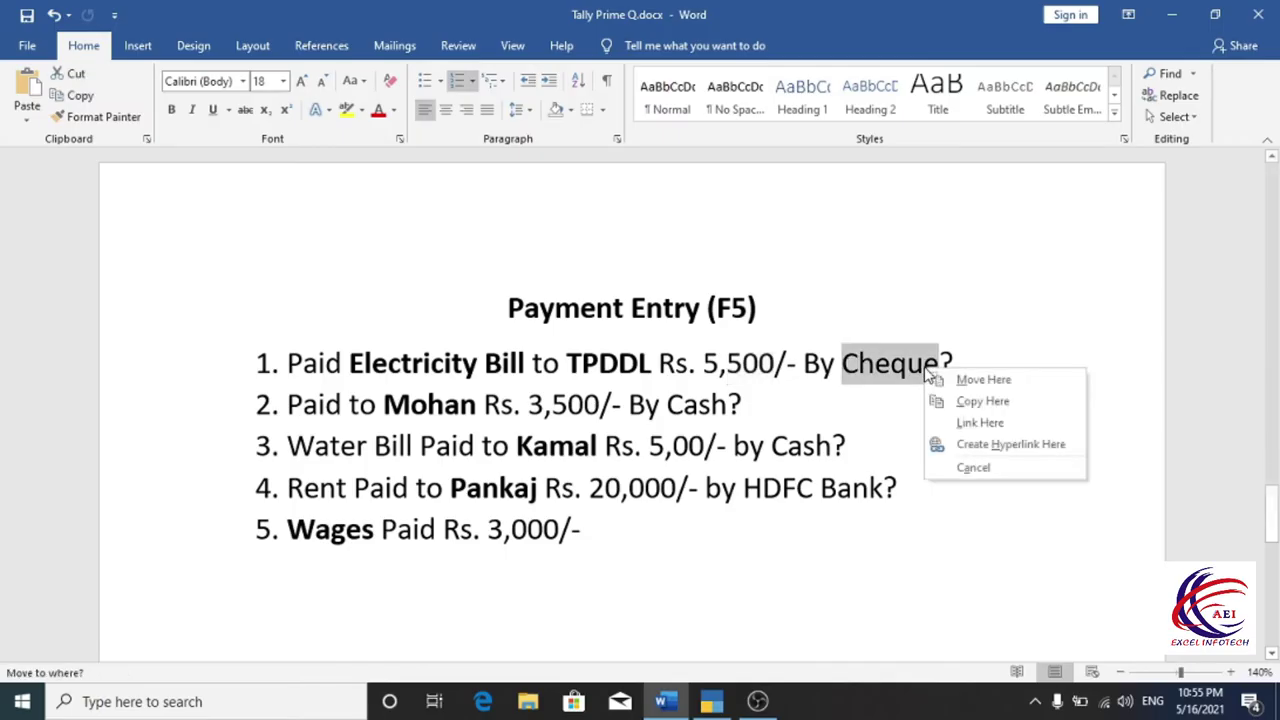
{"action": "left_click", "coordinate": [886, 441]}
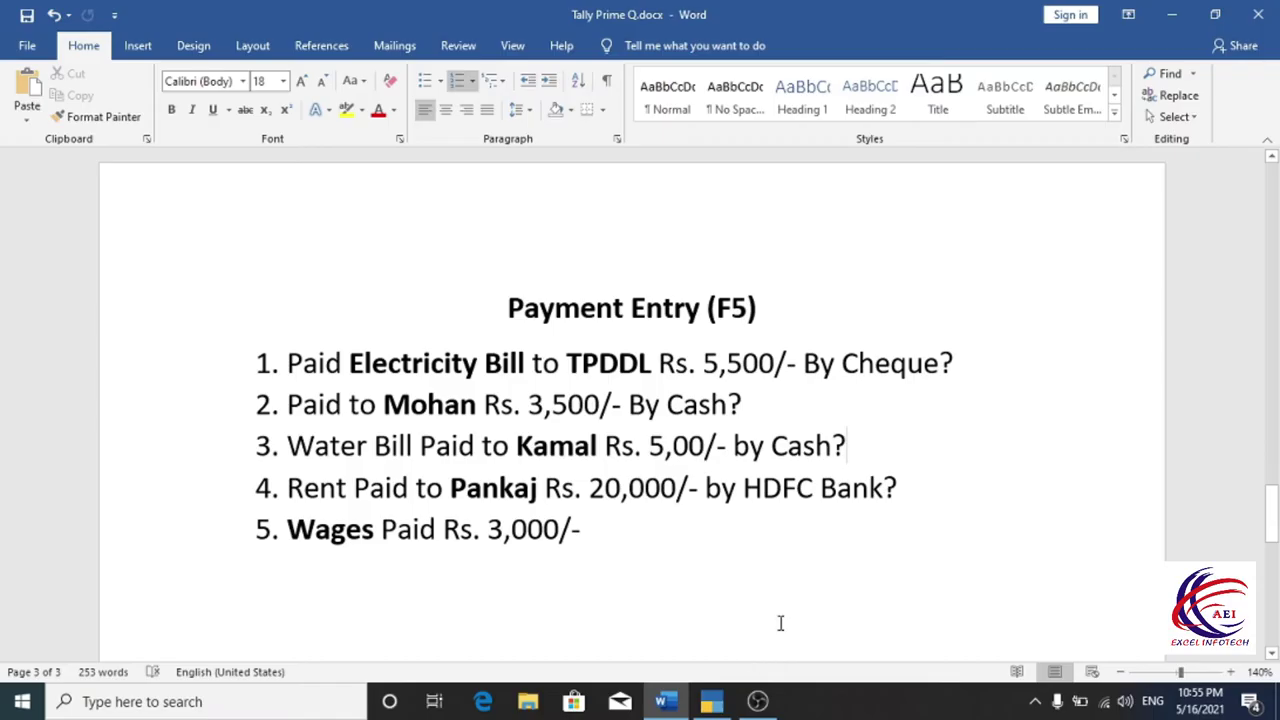
{"action": "left_click", "coordinate": [712, 703]}
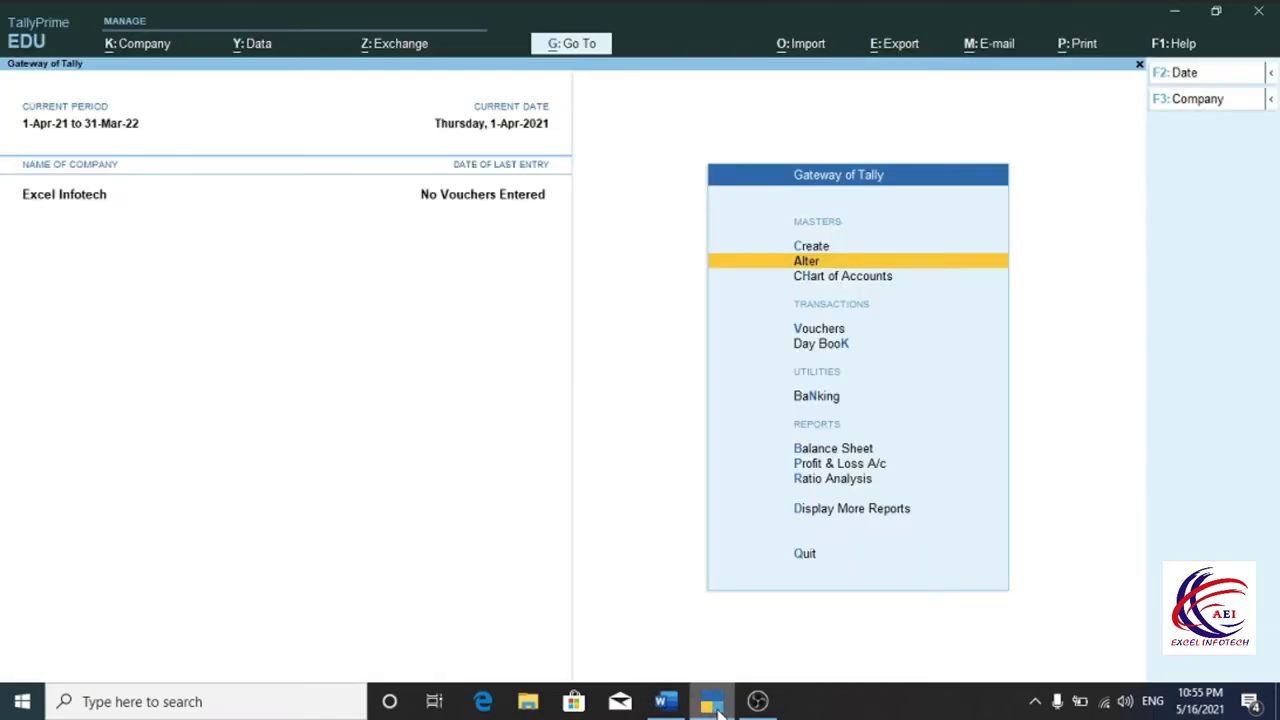
- Start a blank Contra voucher No. 1 dated 1-Apr-21
{"action": "left_click", "coordinate": [823, 330]}
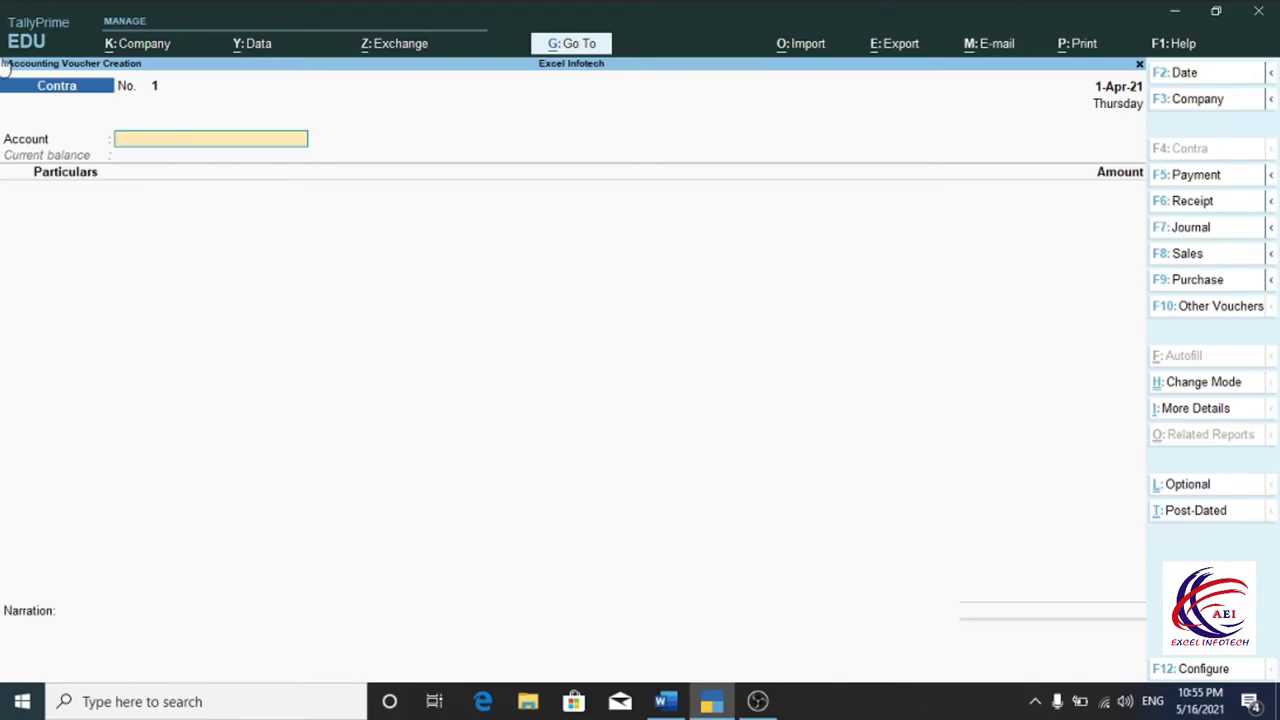
{"action": "key", "text": "F4"}
{"action": "key", "text": "alt+c"}
{"action": "key", "text": "alt"}
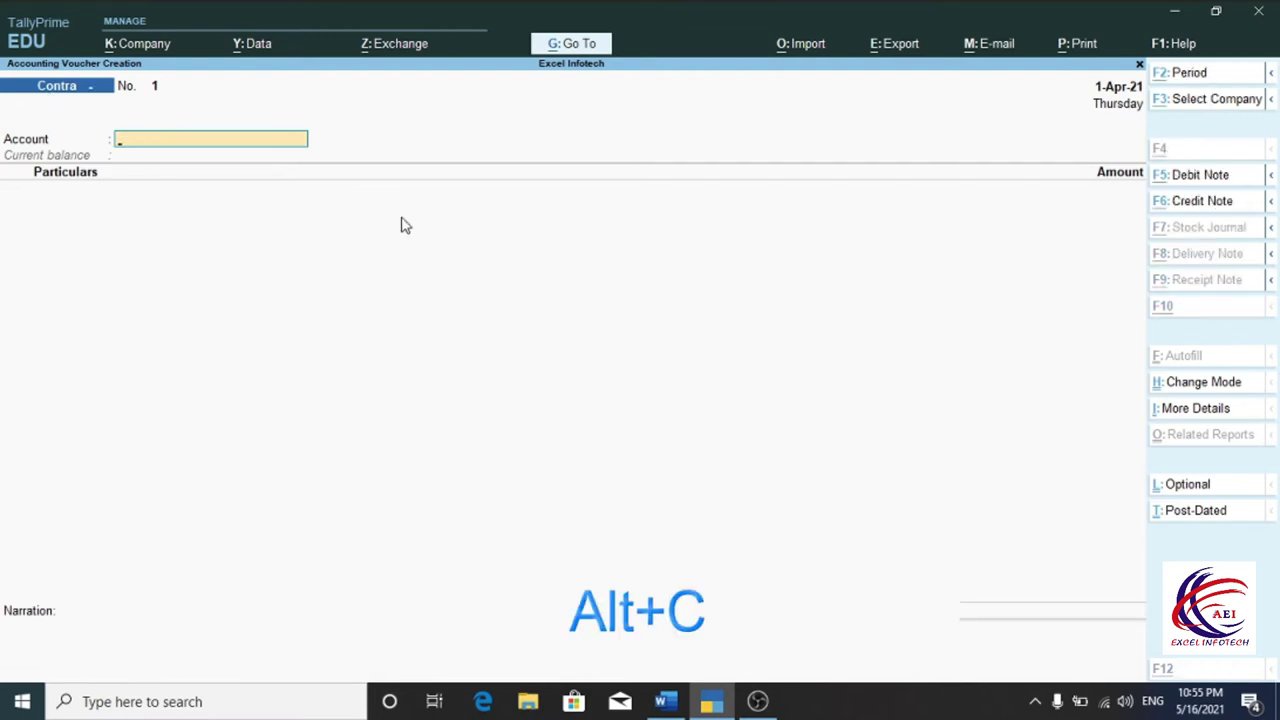
- Create the HDFC Bank ledger under Bank Accounts and use it as the Contra account
{"action": "key", "text": "alt+c"}
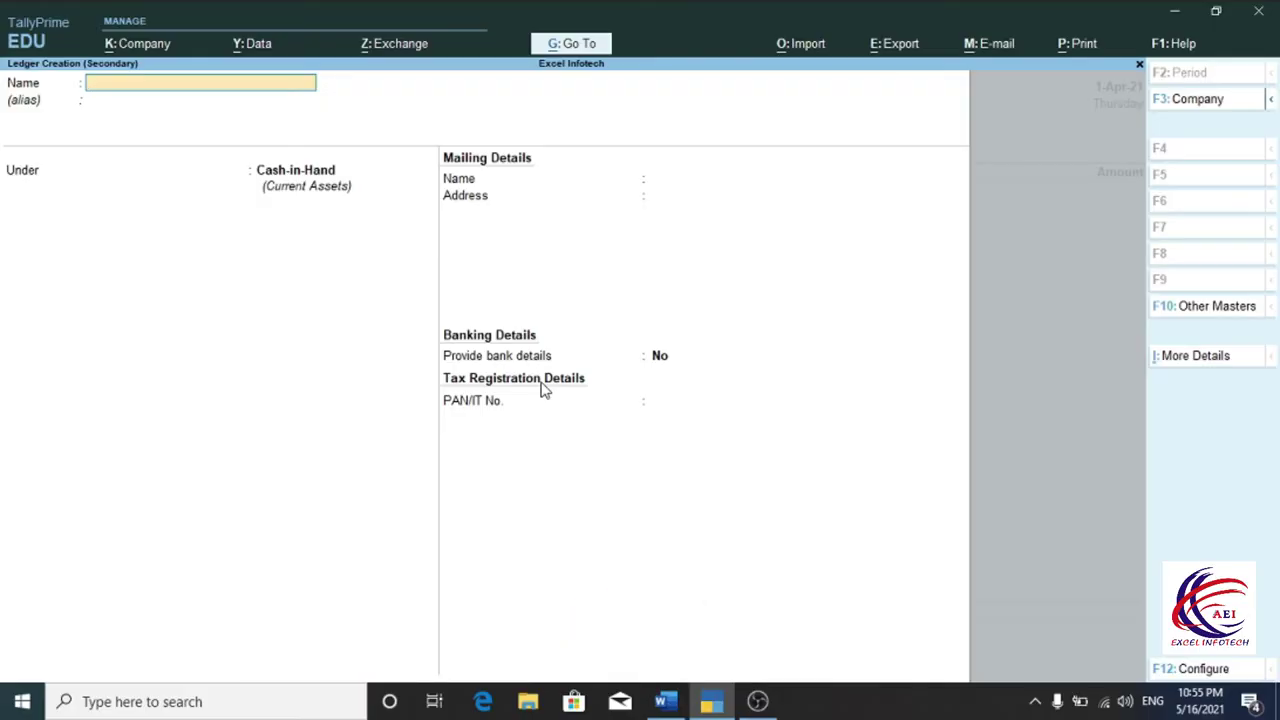
{"action": "type", "text": "HDFC Bank"}
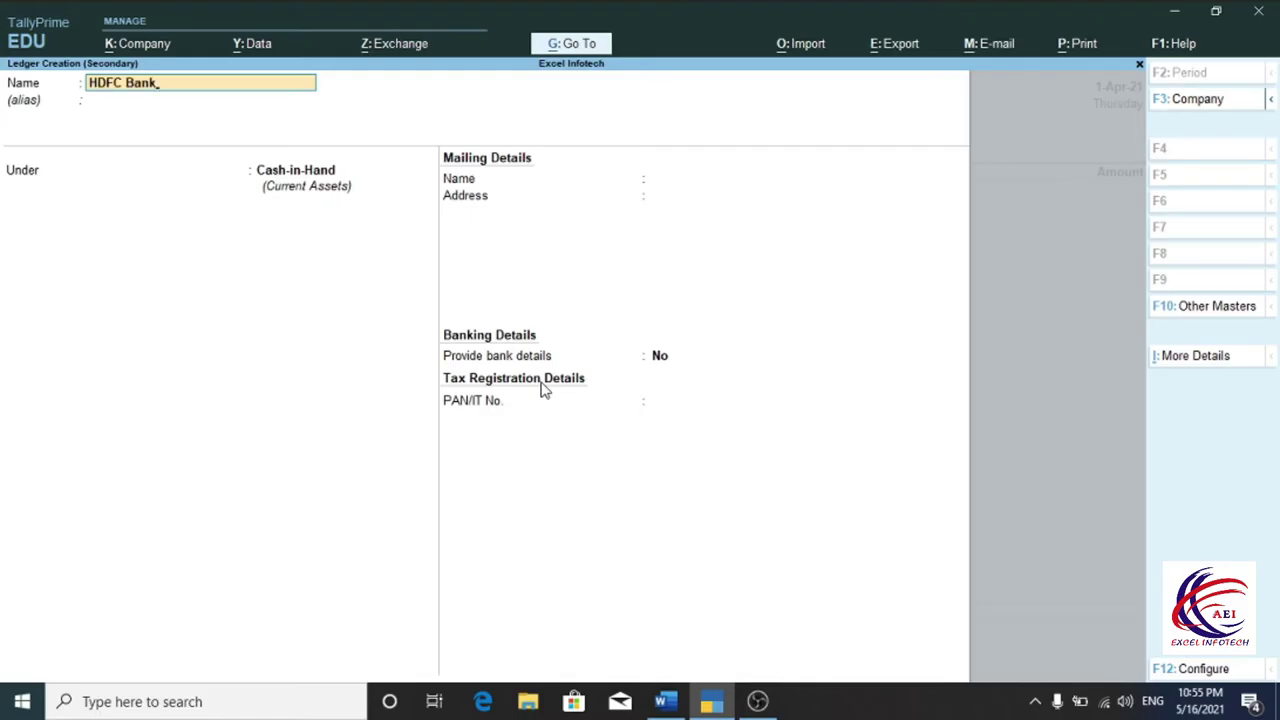
{"action": "key", "text": "Return"}
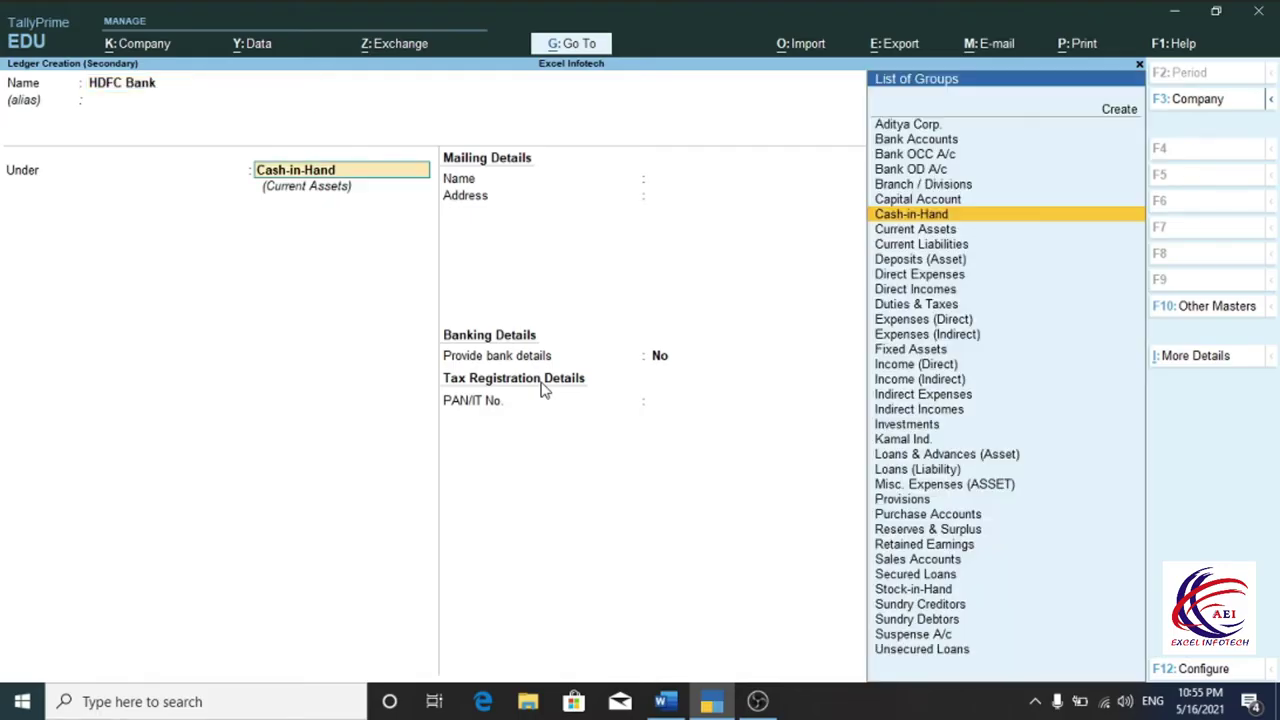
{"action": "type", "text": "B"}
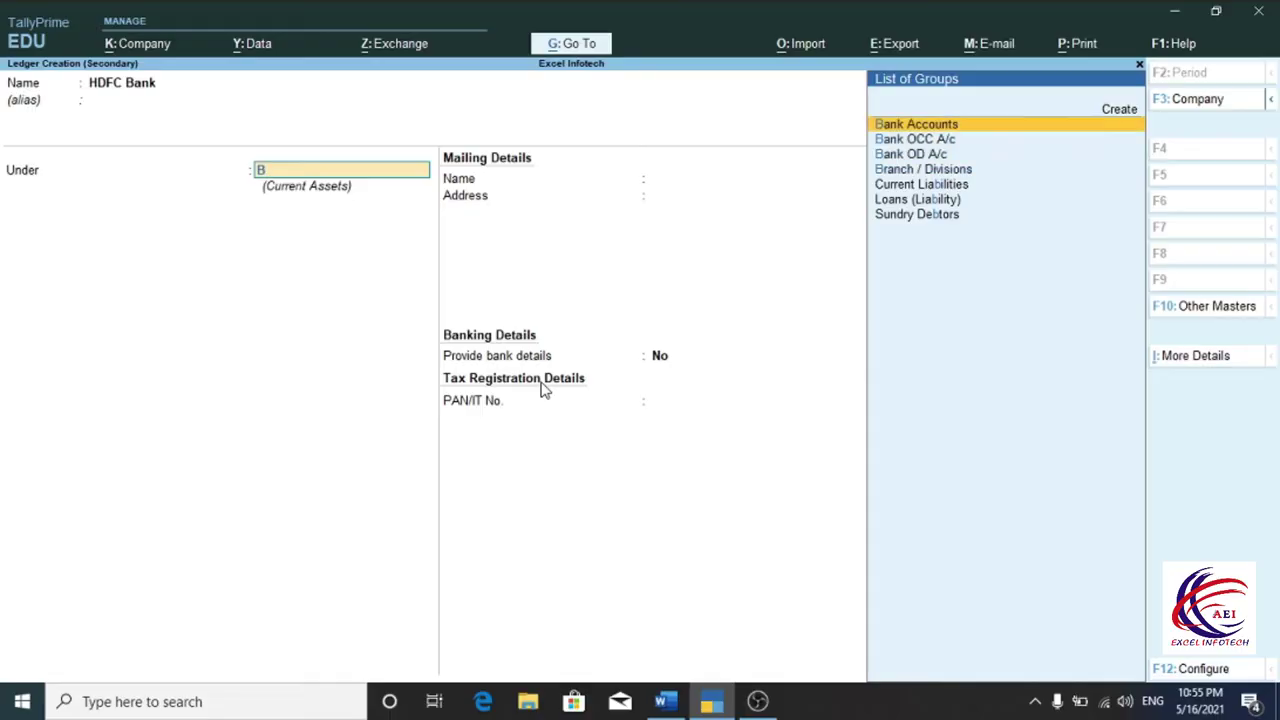
{"action": "key", "text": "Return"}
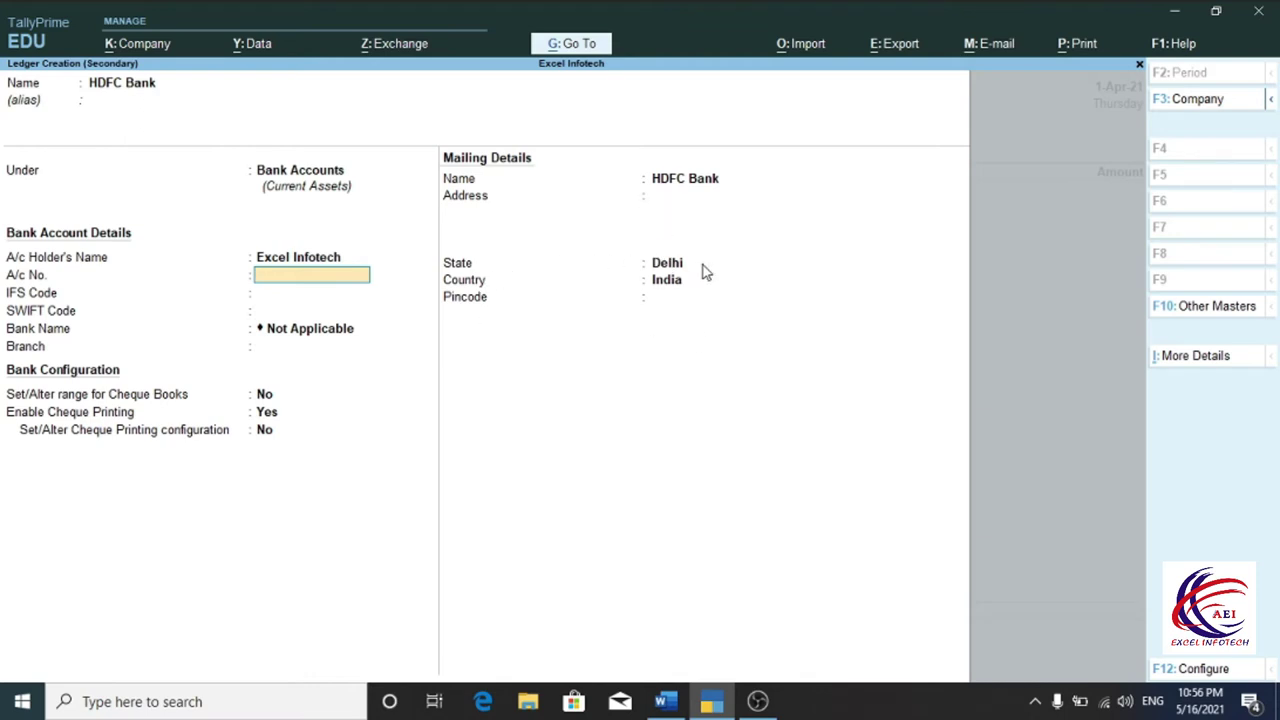
{"action": "key", "text": "Return"}
{"action": "key", "text": "Return"}
{"action": "key", "text": "Return"}
{"action": "key", "text": "Return"}
{"action": "key", "text": "Return"}
{"action": "key", "text": "Return"}
{"action": "key", "text": "Return"}
{"action": "key", "text": "Return"}
{"action": "key", "text": "Return"}
{"action": "key", "text": "Return"}
{"action": "key", "text": "Return"}
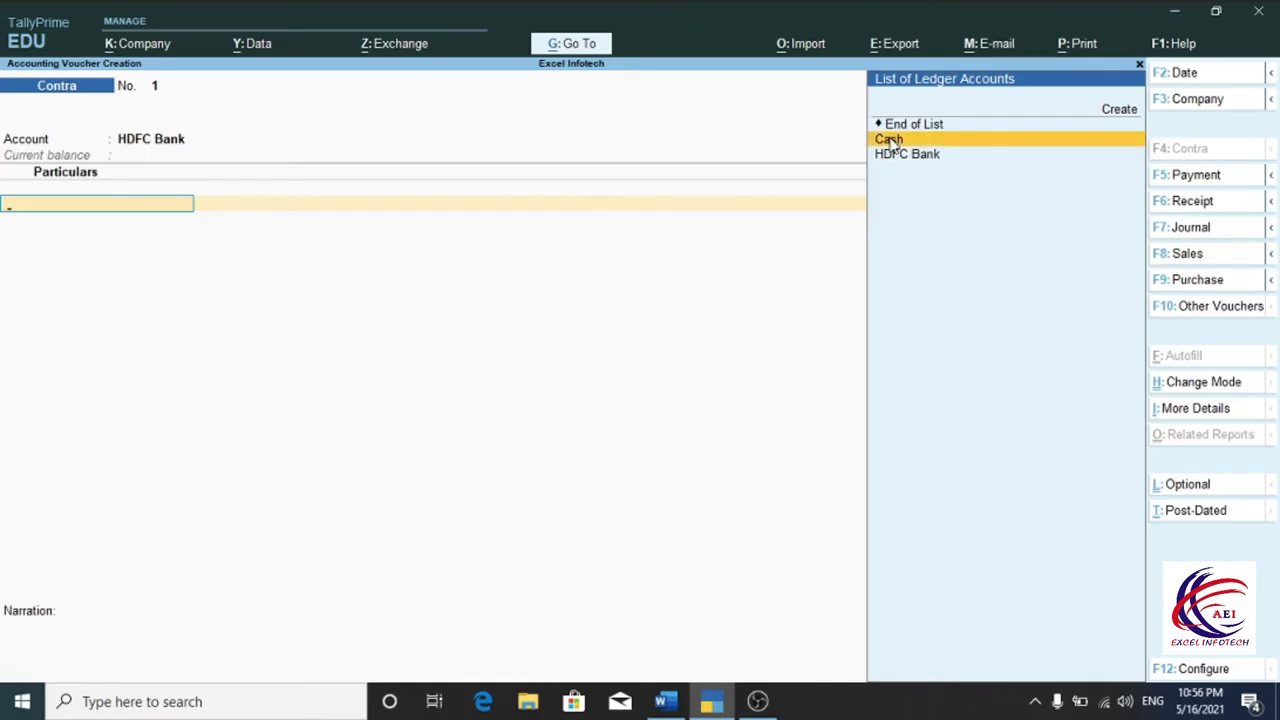
- Enter Cash for 25,000 as the contra particular, raising HDFC Bank to 25,000.00 Dr
{"action": "left_click", "coordinate": [890, 143]}
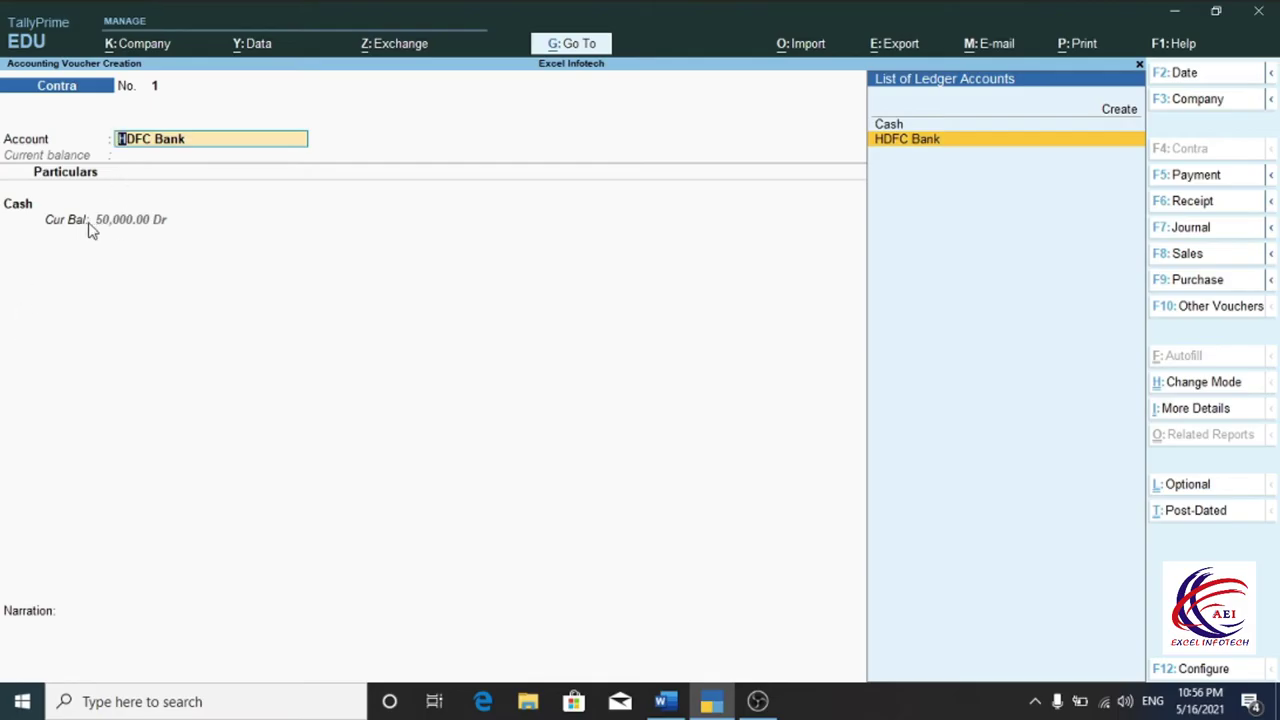
{"action": "key", "text": "Return"}
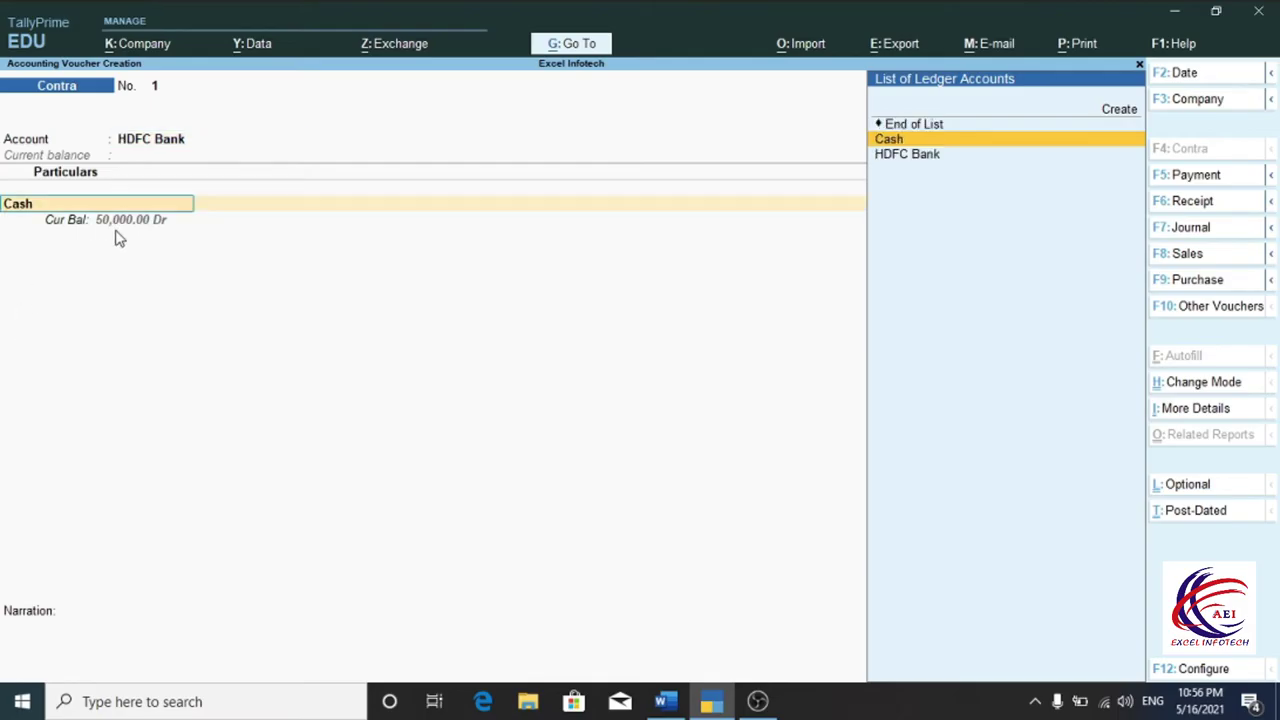
{"action": "key", "text": "Return"}
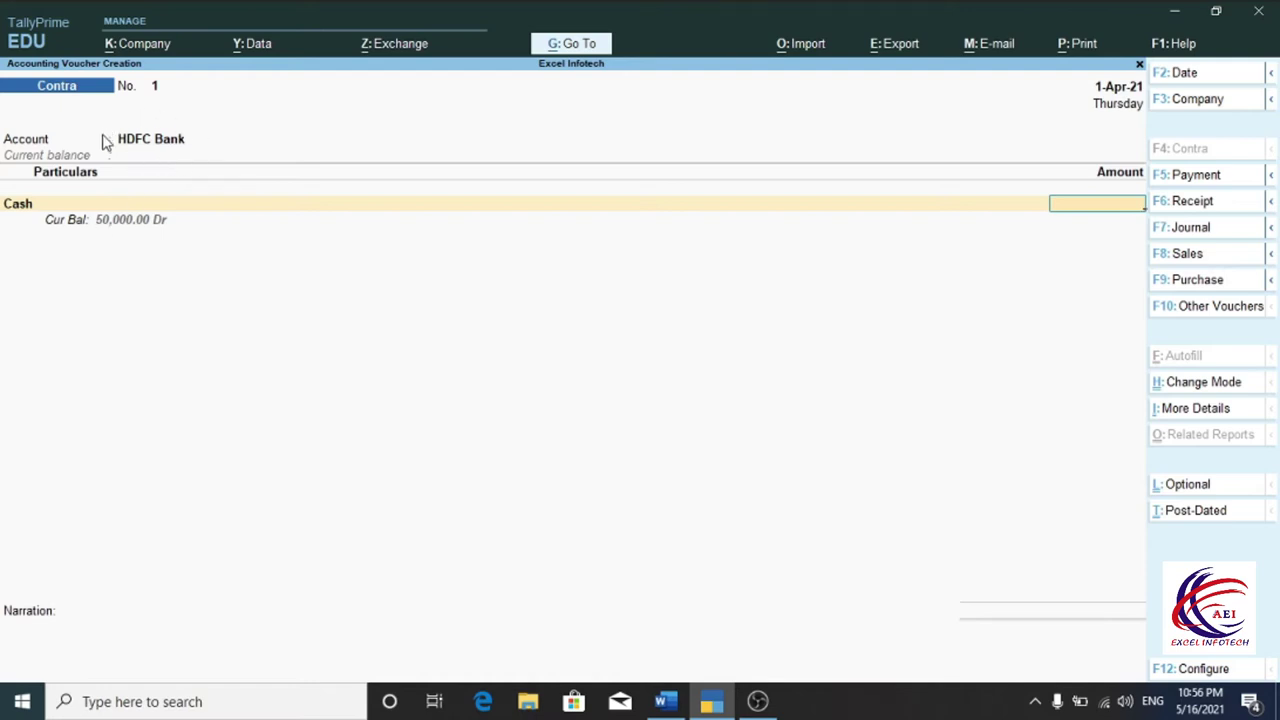
{"action": "type", "text": "2500"}
{"action": "key", "text": "Return"}
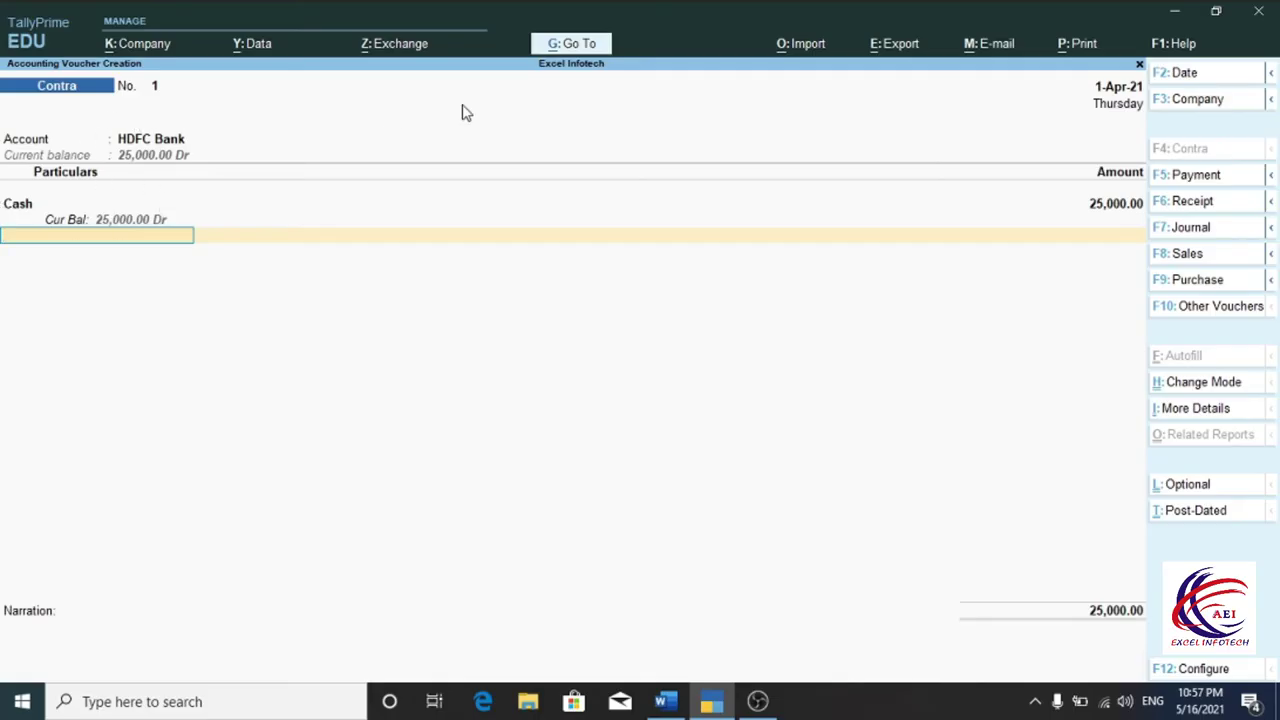
{"action": "key", "text": "Return"}
{"action": "key", "text": "Return"}
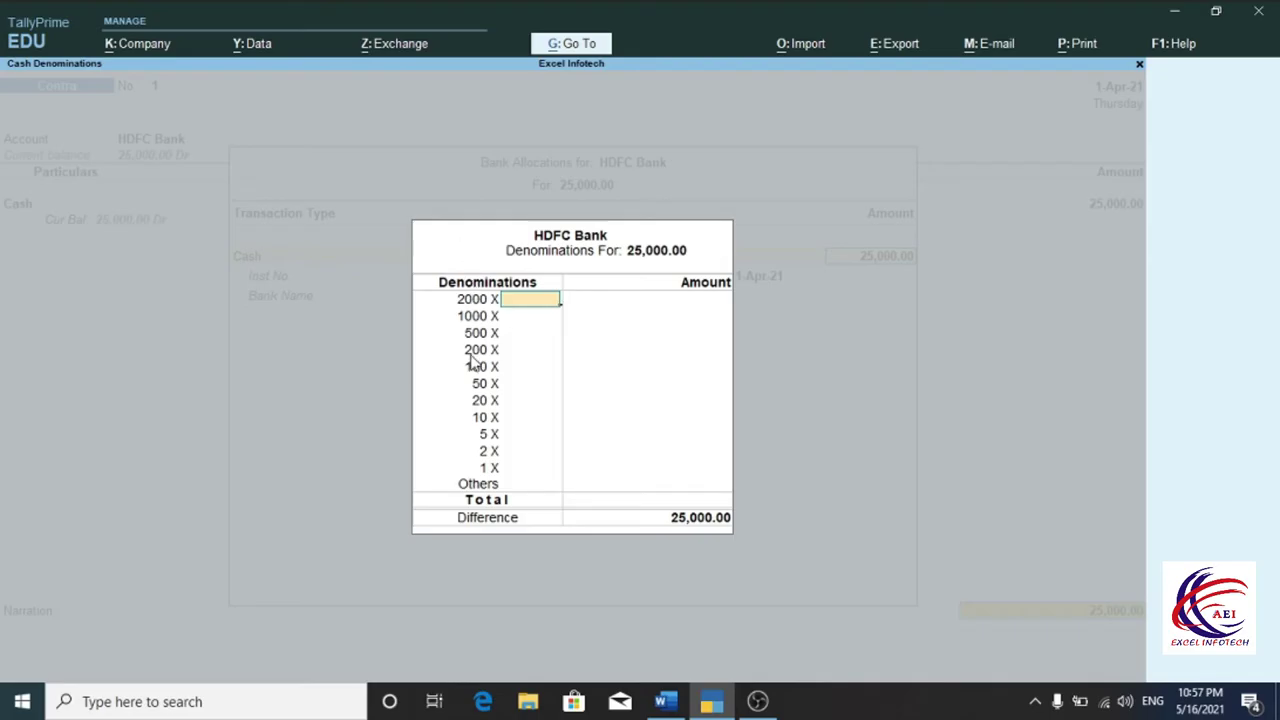
- Break the 25,000 deposit into ten 2000 notes and ten 500 notes
{"action": "type", "text": "10"}
{"action": "key", "text": "Return"}
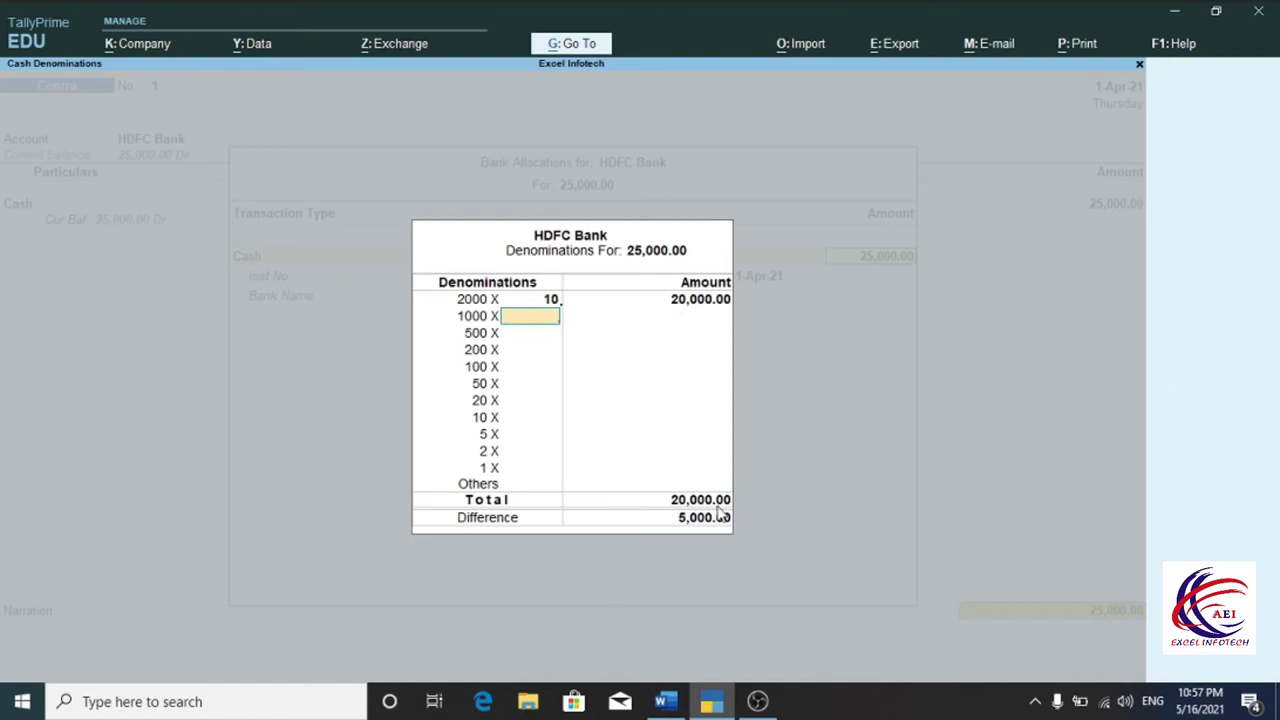
{"action": "key", "text": "Return"}
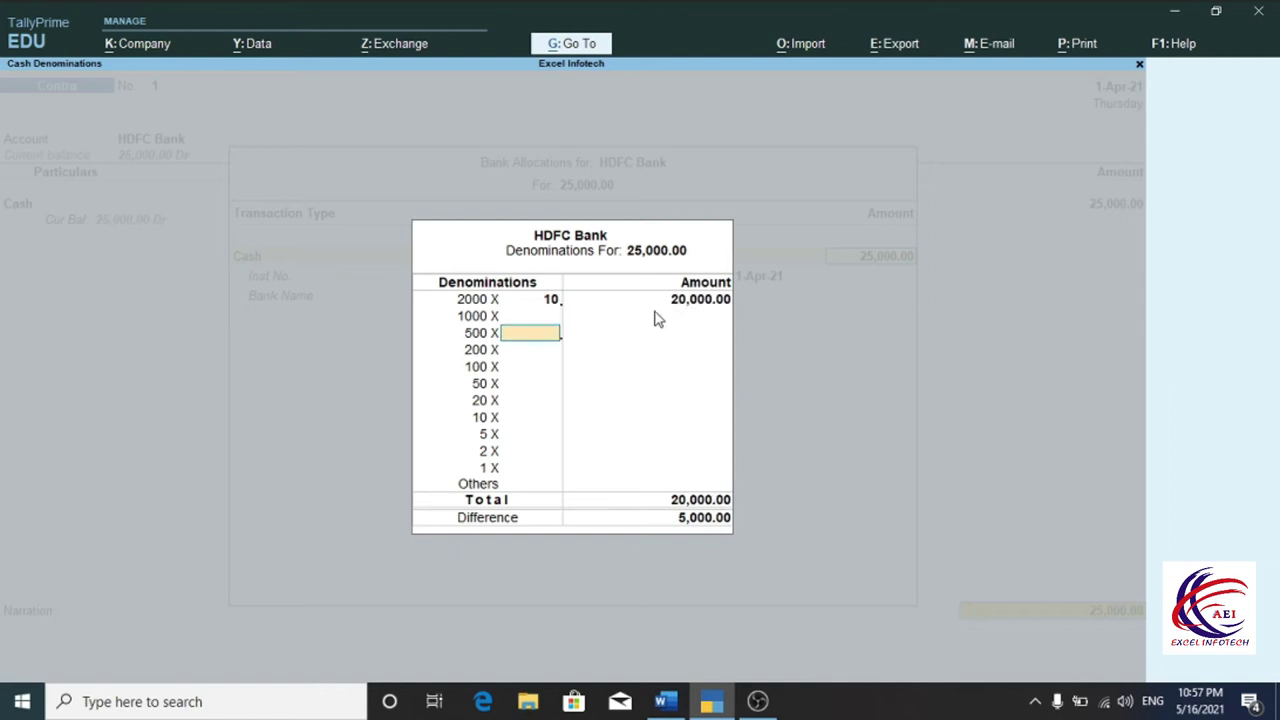
{"action": "type", "text": "10"}
{"action": "key", "text": "Return"}
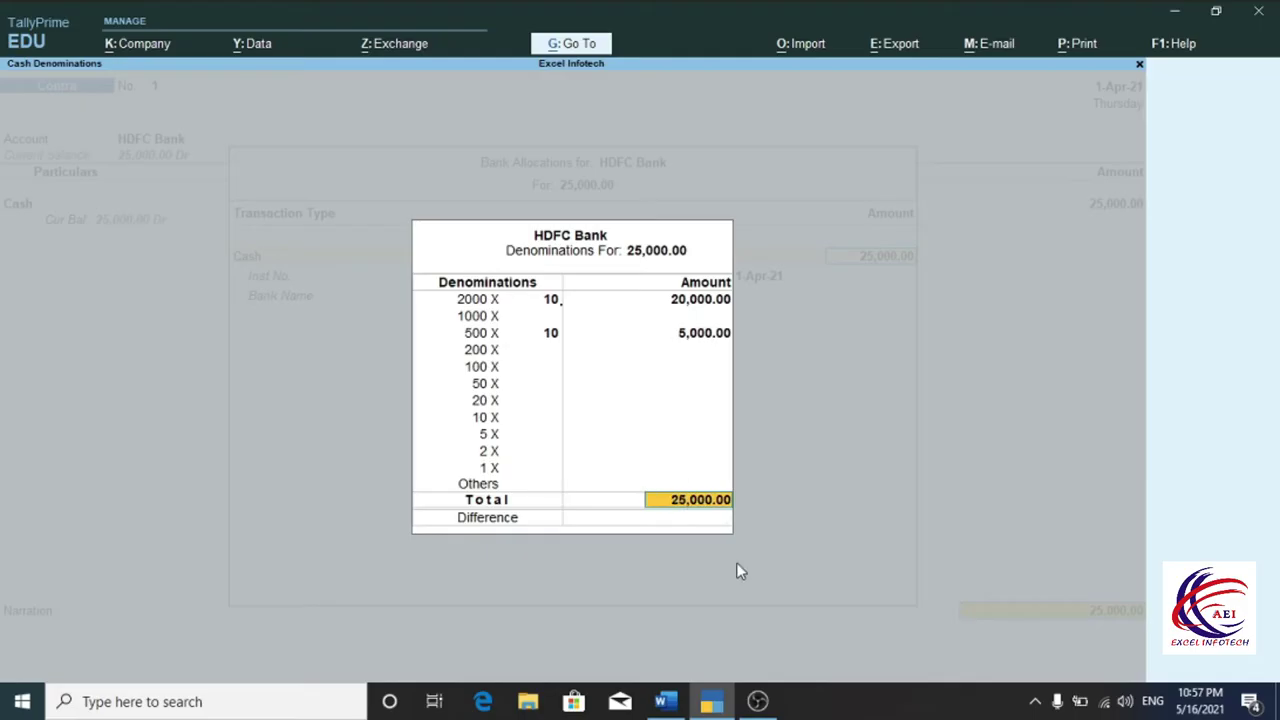
{"action": "key", "text": "Return"}
{"action": "key", "text": "Return"}
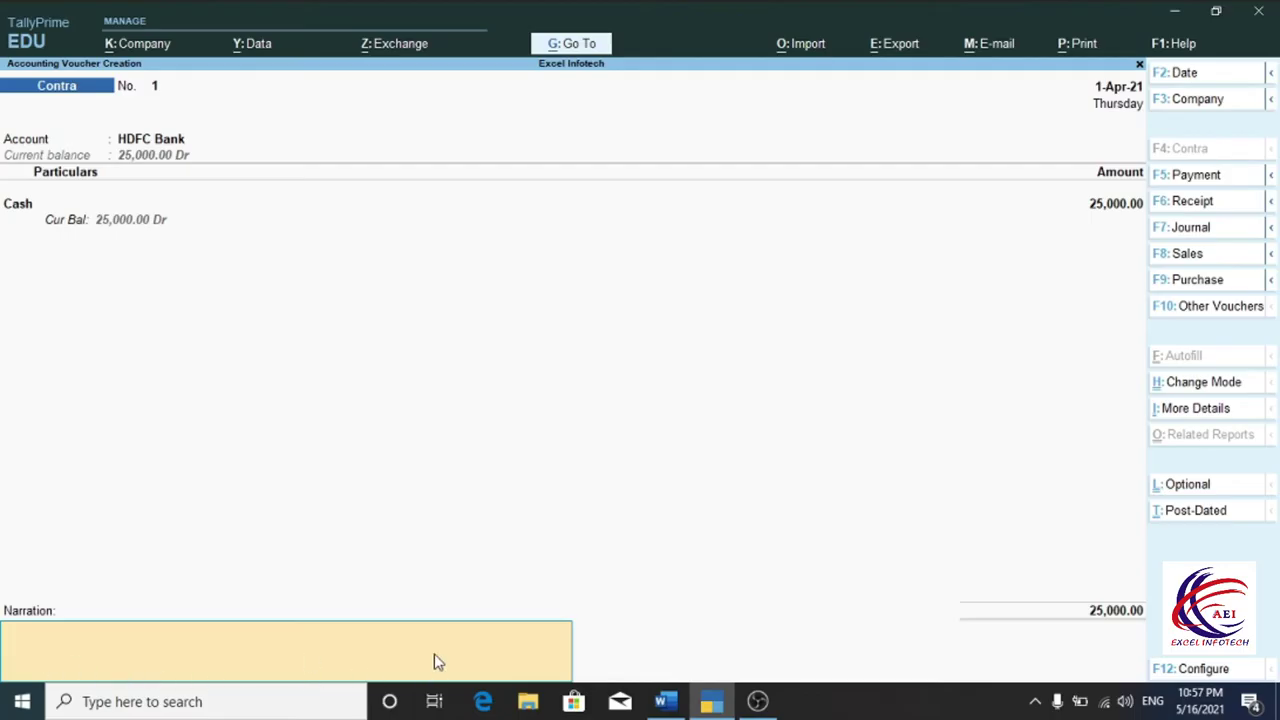
- Save Contra voucher No. 1 and quit voucher entry
{"action": "key", "text": "Return"}
{"action": "key", "text": "Return"}
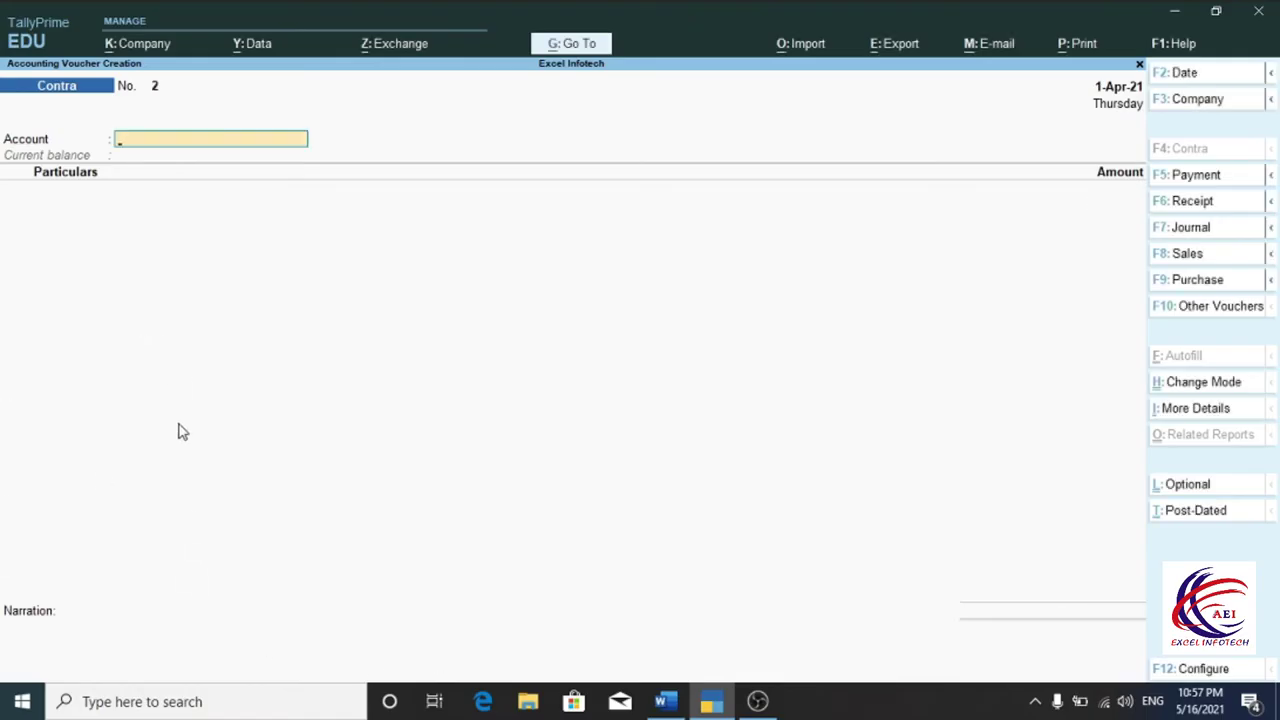
{"action": "key", "text": "Escape"}
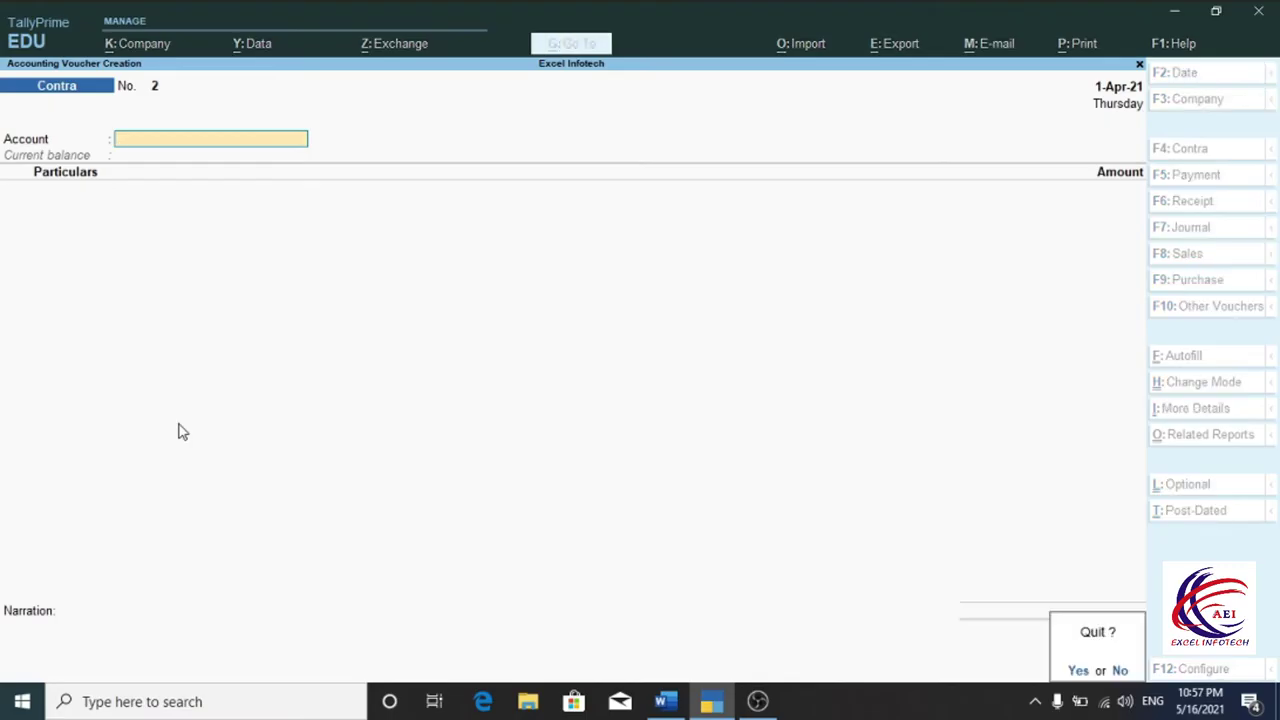
{"action": "key", "text": "Return"}
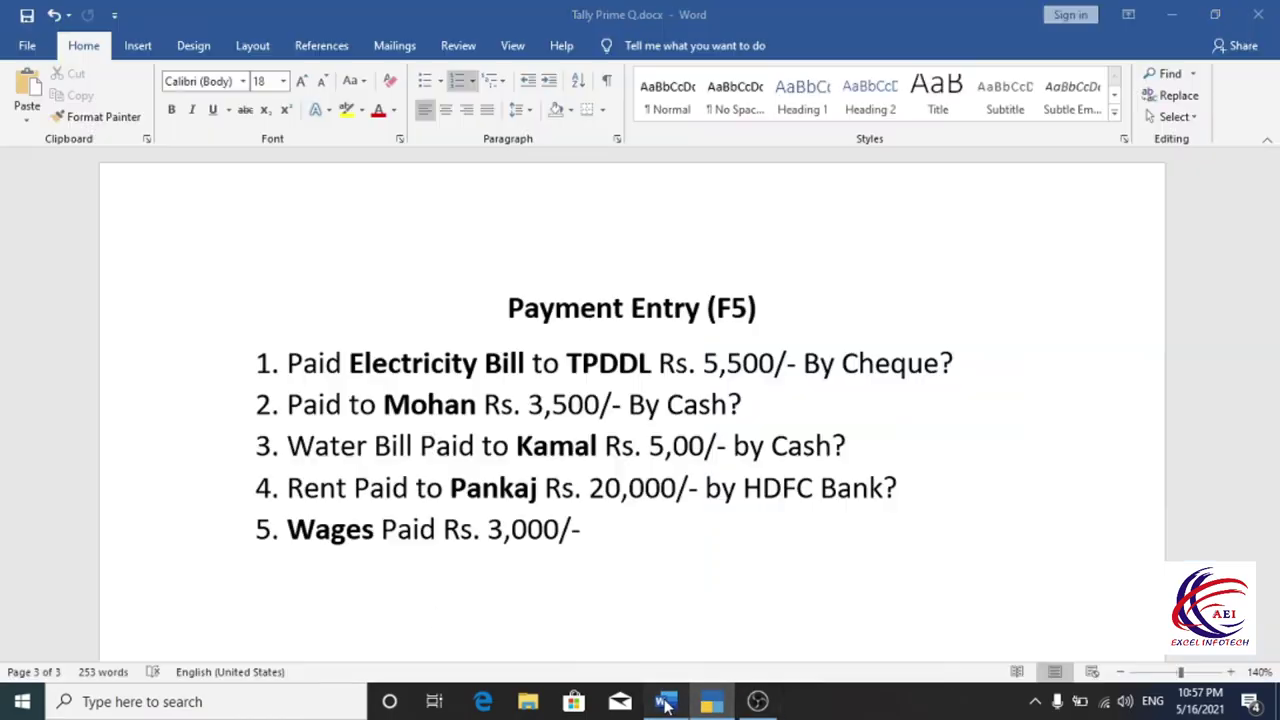
{"action": "left_click", "coordinate": [665, 701]}
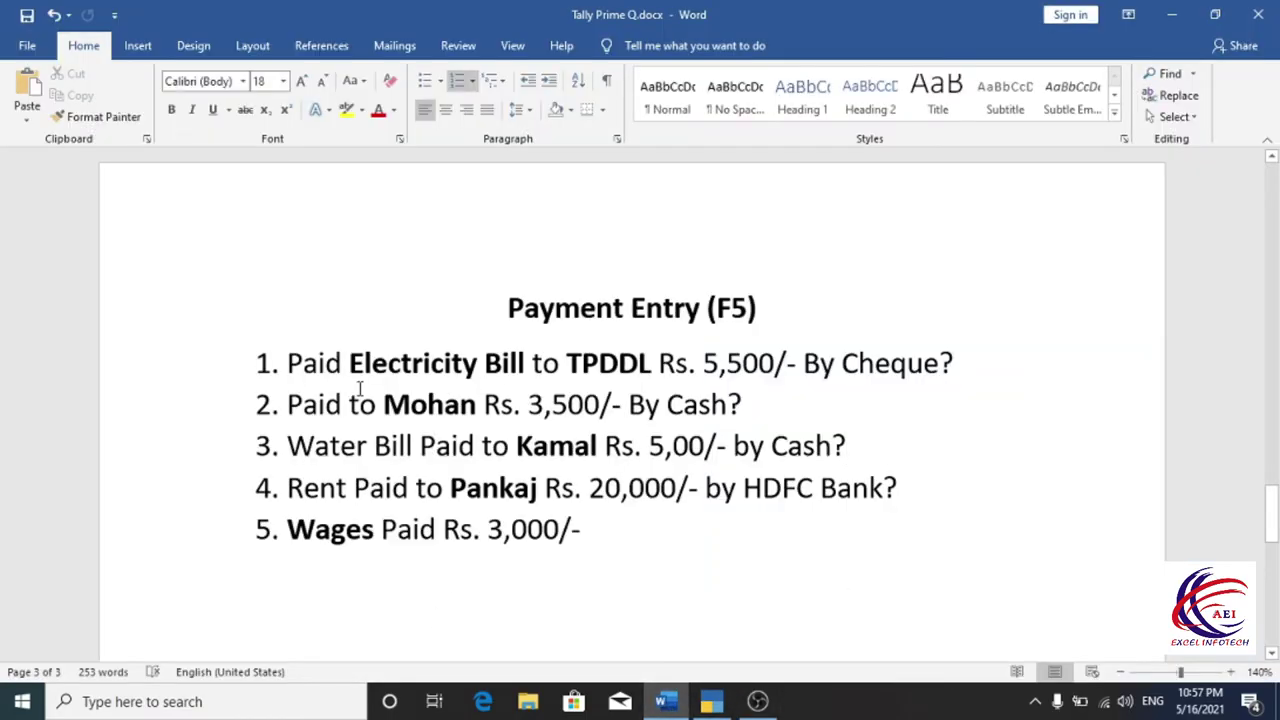
{"action": "left_click_drag", "start_coordinate": [287, 368], "coordinate": [533, 365]}
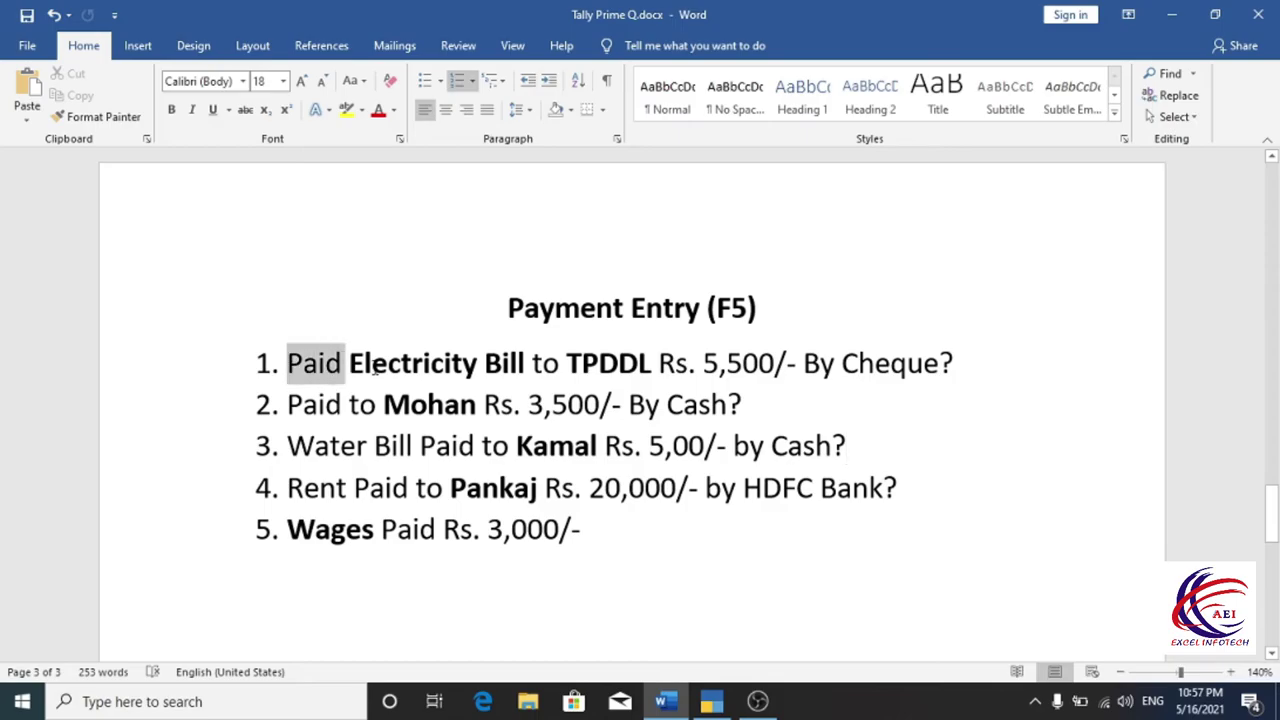
{"action": "double_click", "coordinate": [608, 363]}
{"action": "left_click", "coordinate": [719, 363]}
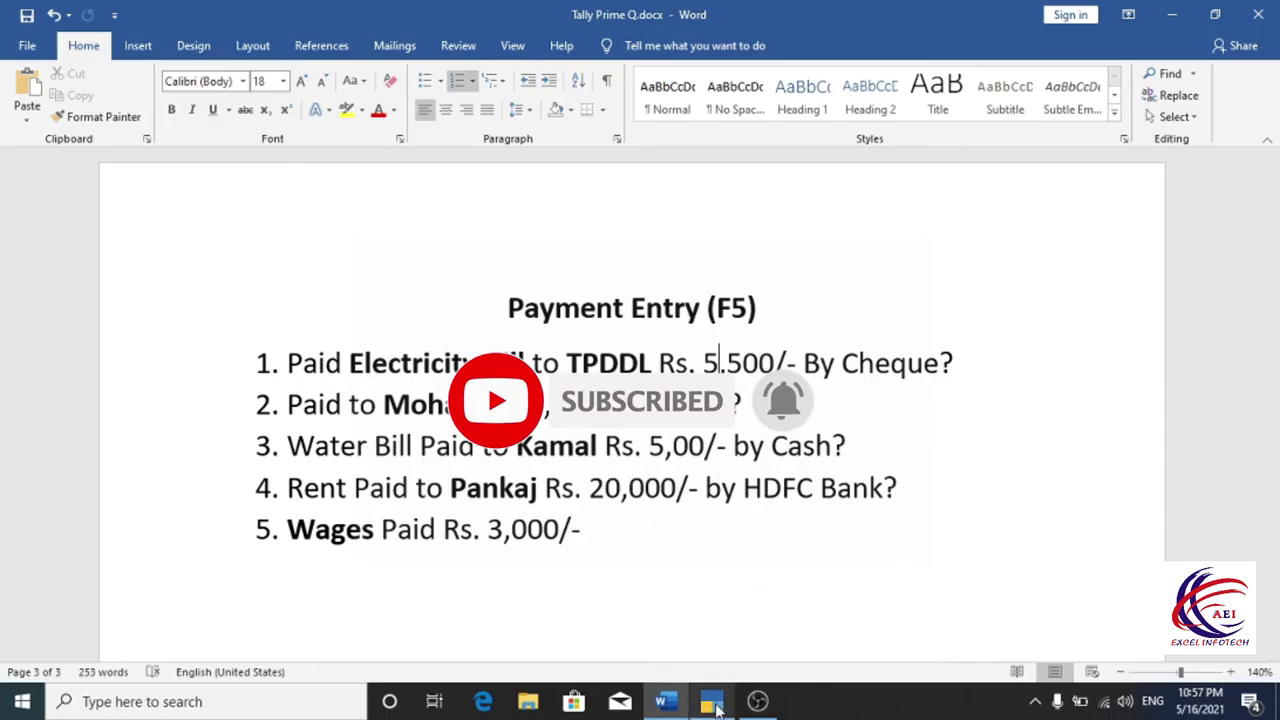
{"action": "left_click", "coordinate": [713, 703]}
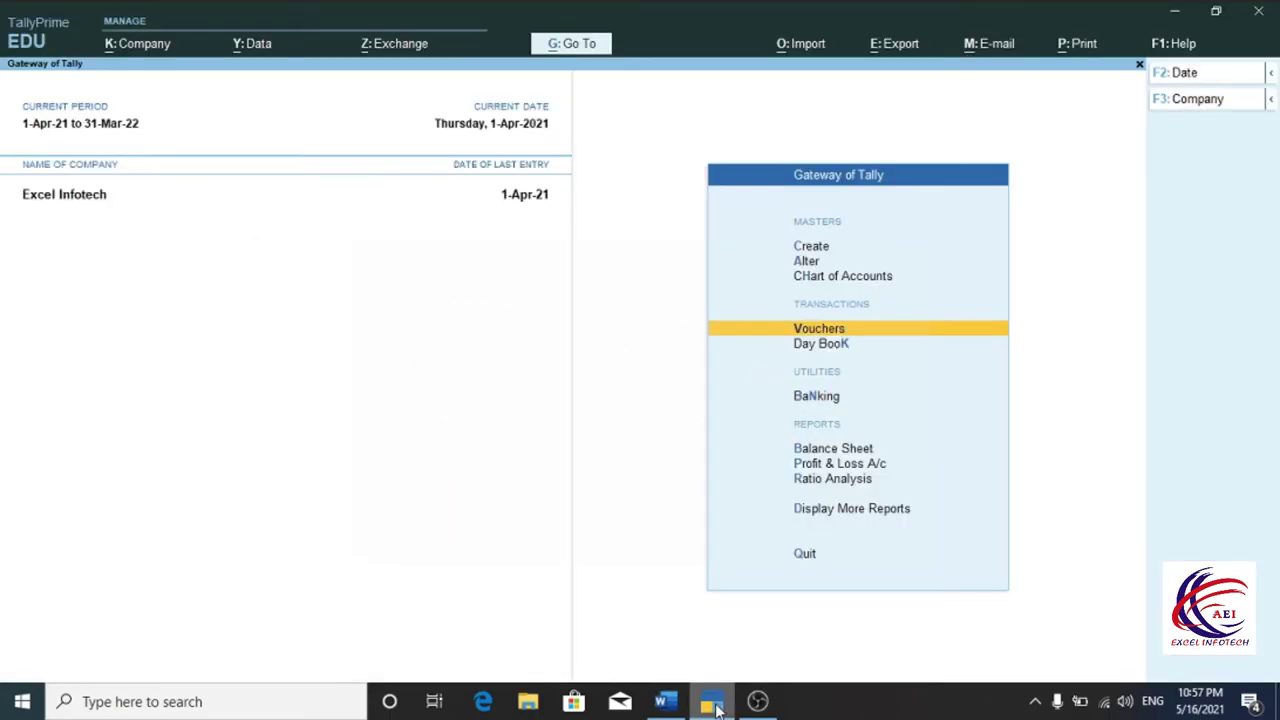
- Open Payment voucher No. 1 with HDFC Bank (25,000.00 Dr) as the paying account
{"action": "left_click", "coordinate": [812, 332]}
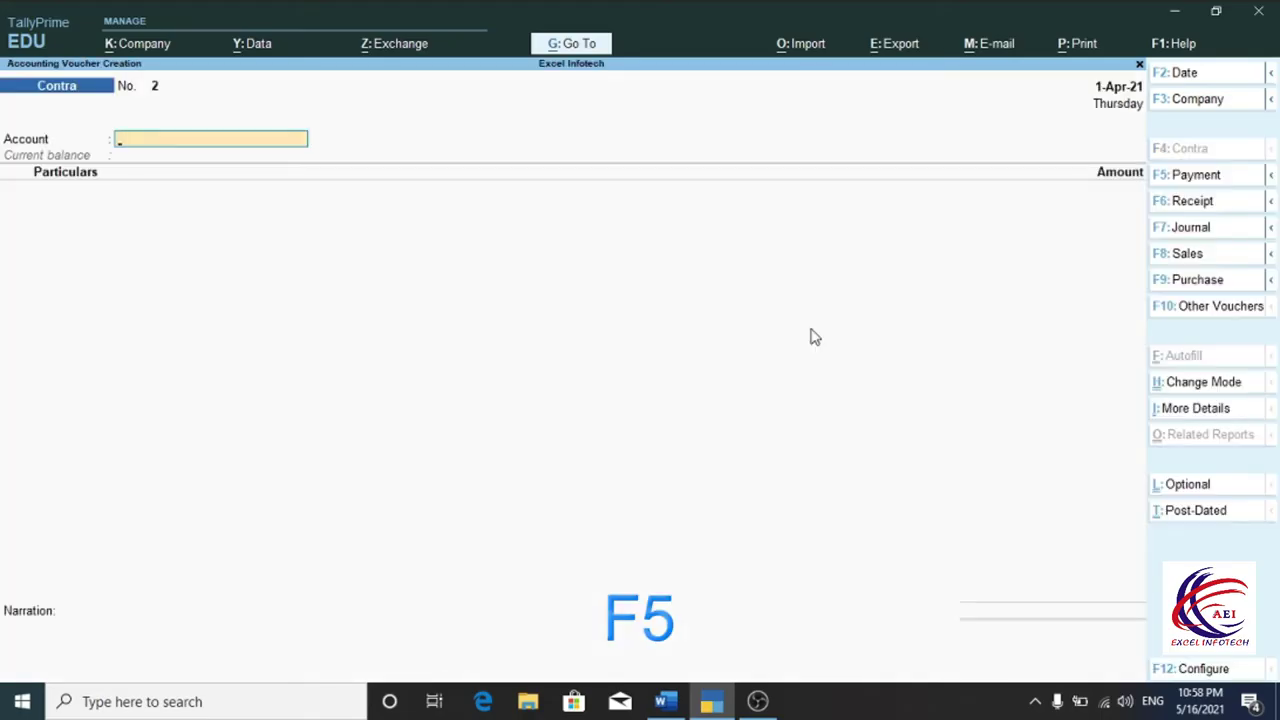
{"action": "key", "text": "F5"}
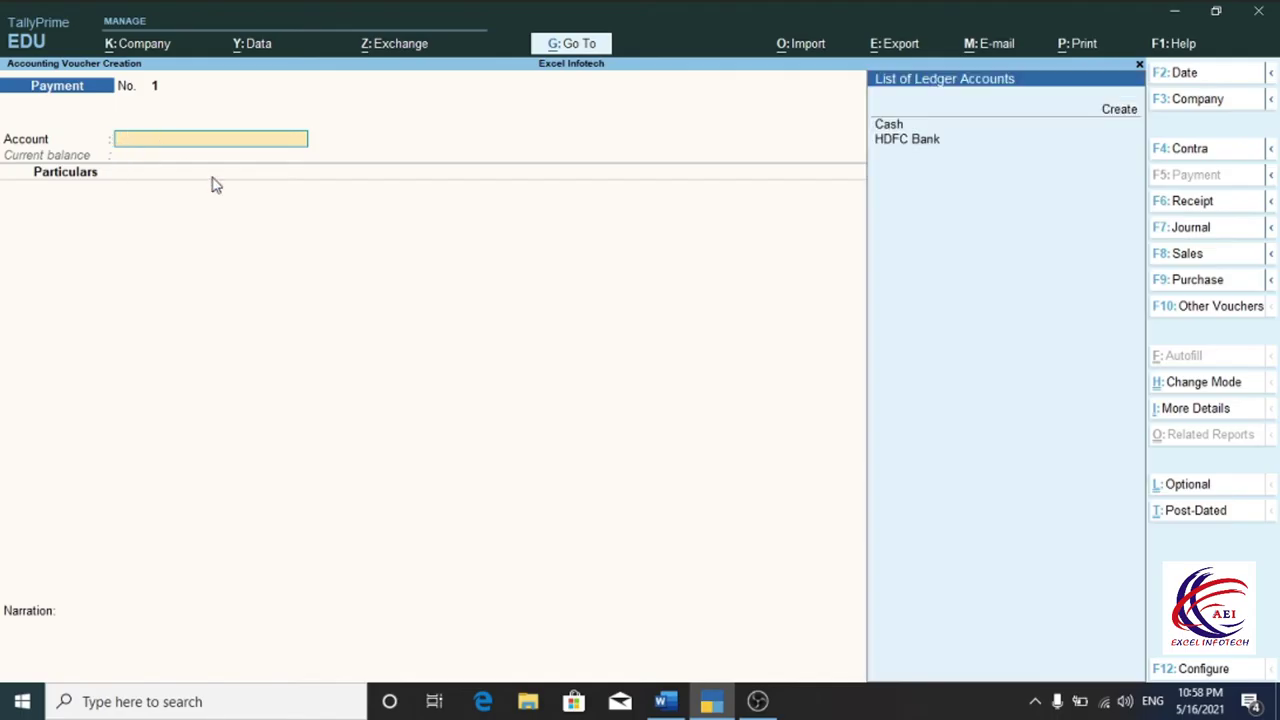
{"action": "key", "text": "Down"}
{"action": "key", "text": "Down"}
{"action": "key", "text": "Down"}
{"action": "key", "text": "Return"}
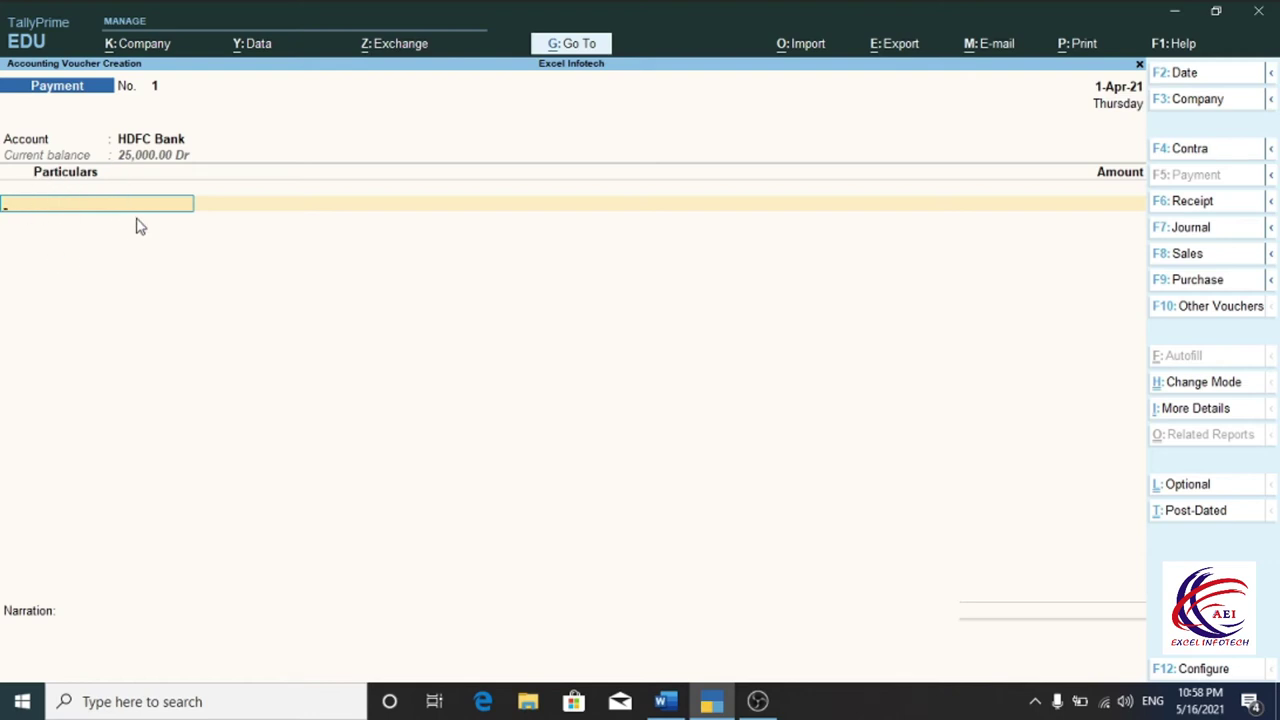
{"action": "key", "text": "alt+c"}
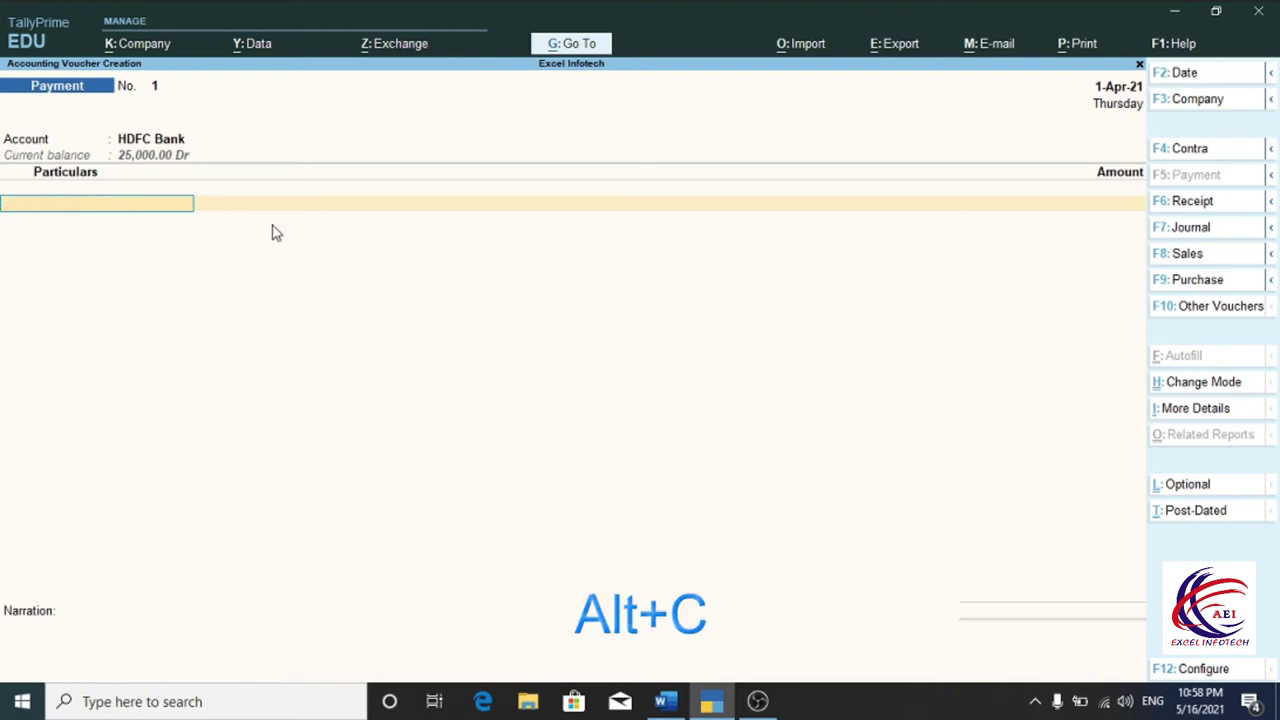
- Create the TPDDL ledger under Sundry Creditors with state Delhi and save it
{"action": "key", "text": "alt+c"}
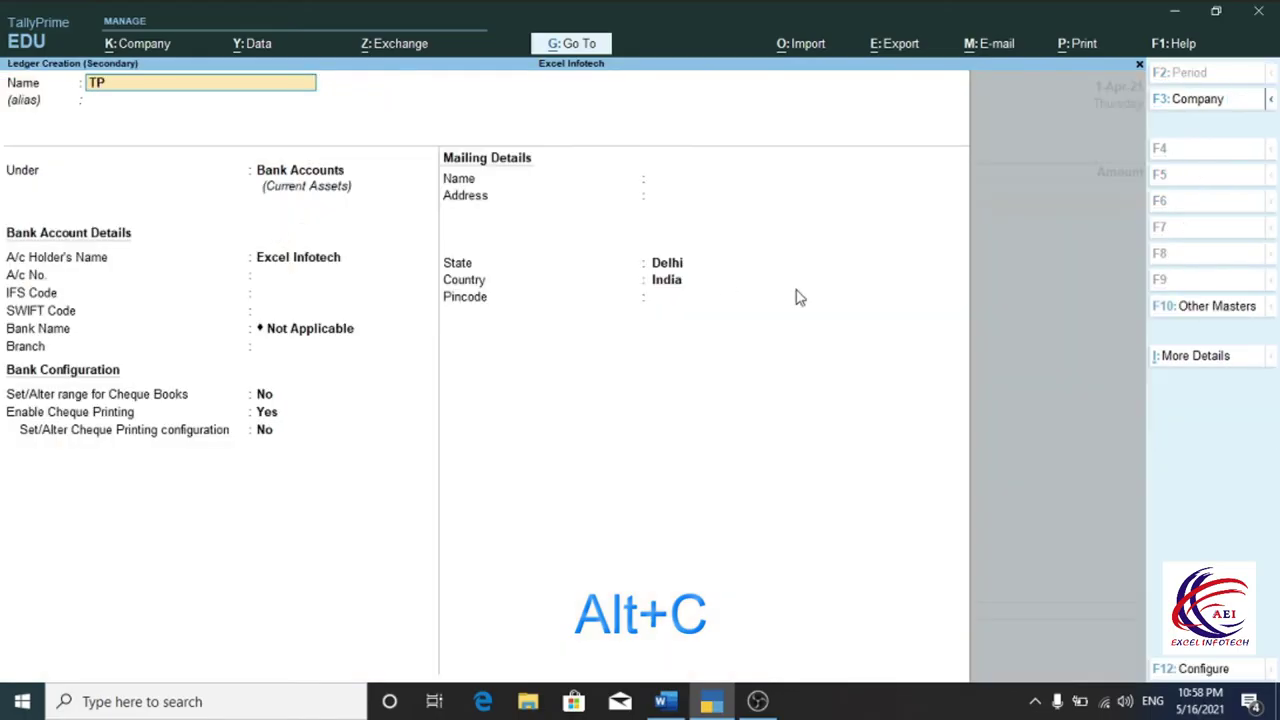
{"action": "type", "text": "DD"}
{"action": "key", "text": "Return"}
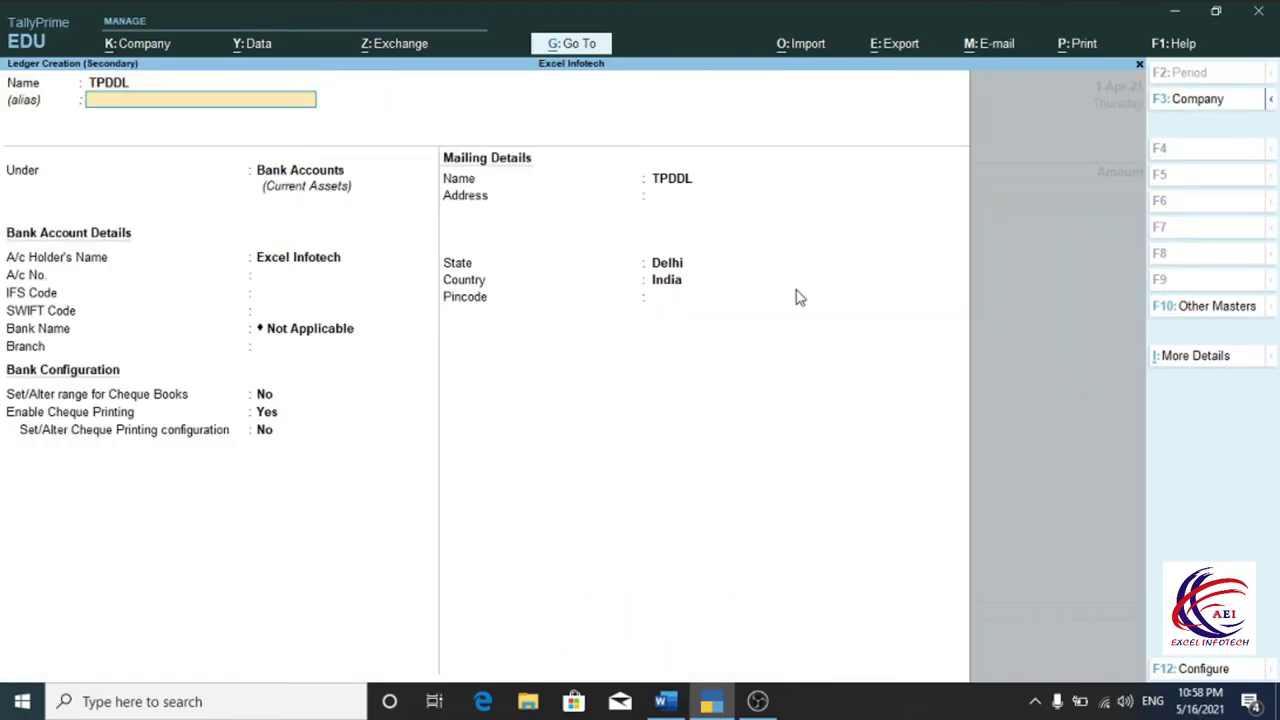
{"action": "key", "text": "Return"}
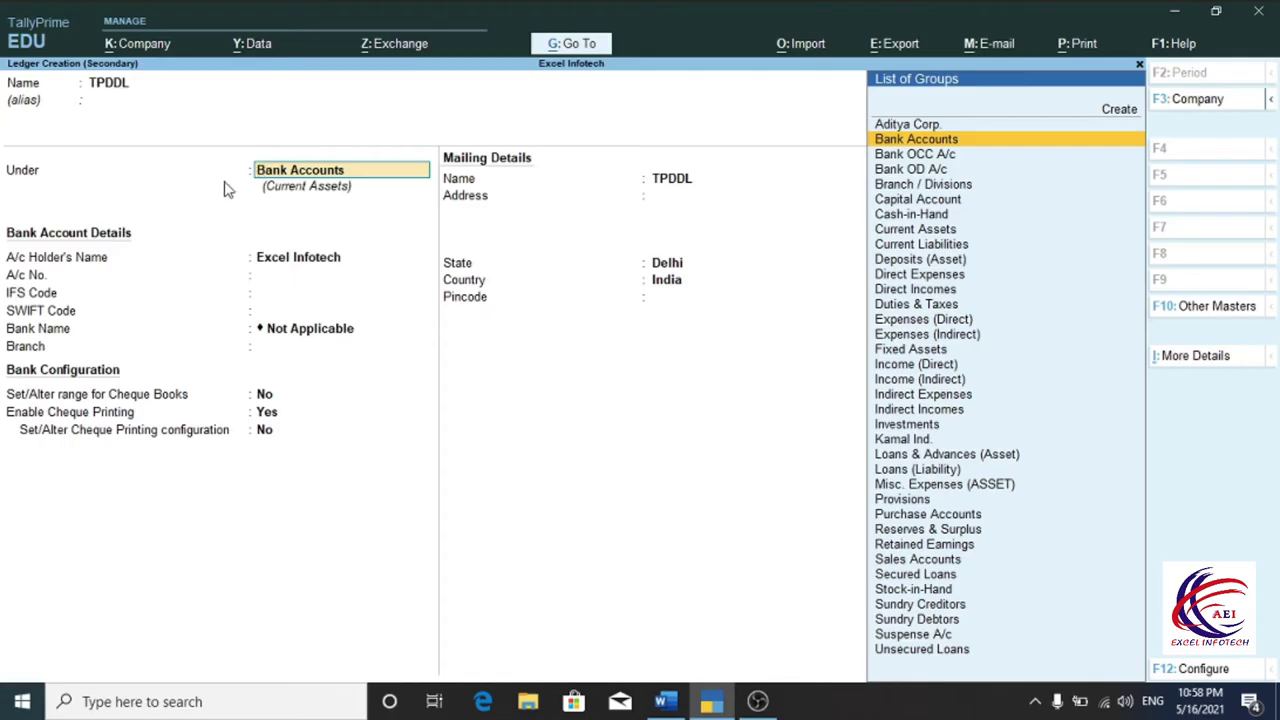
{"action": "type", "text": "S"}
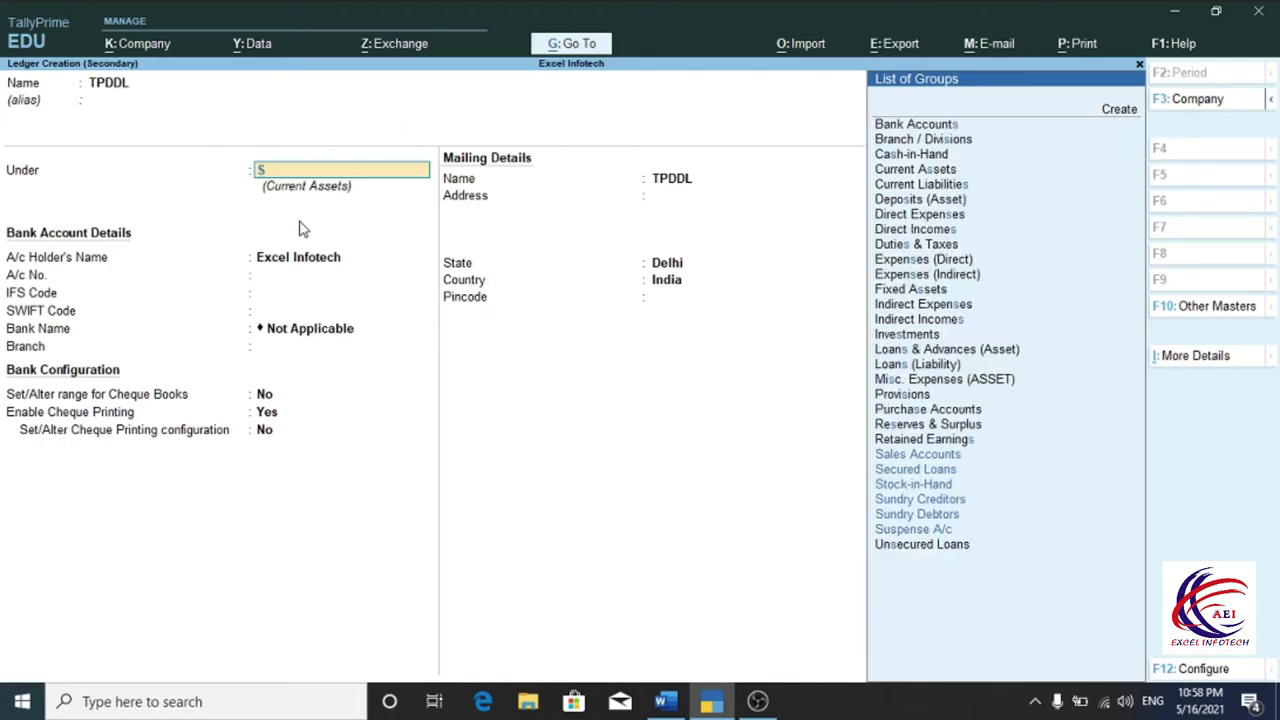
{"action": "key", "text": "Down"}
{"action": "key", "text": "Down"}
{"action": "key", "text": "Down"}
{"action": "key", "text": "Return"}
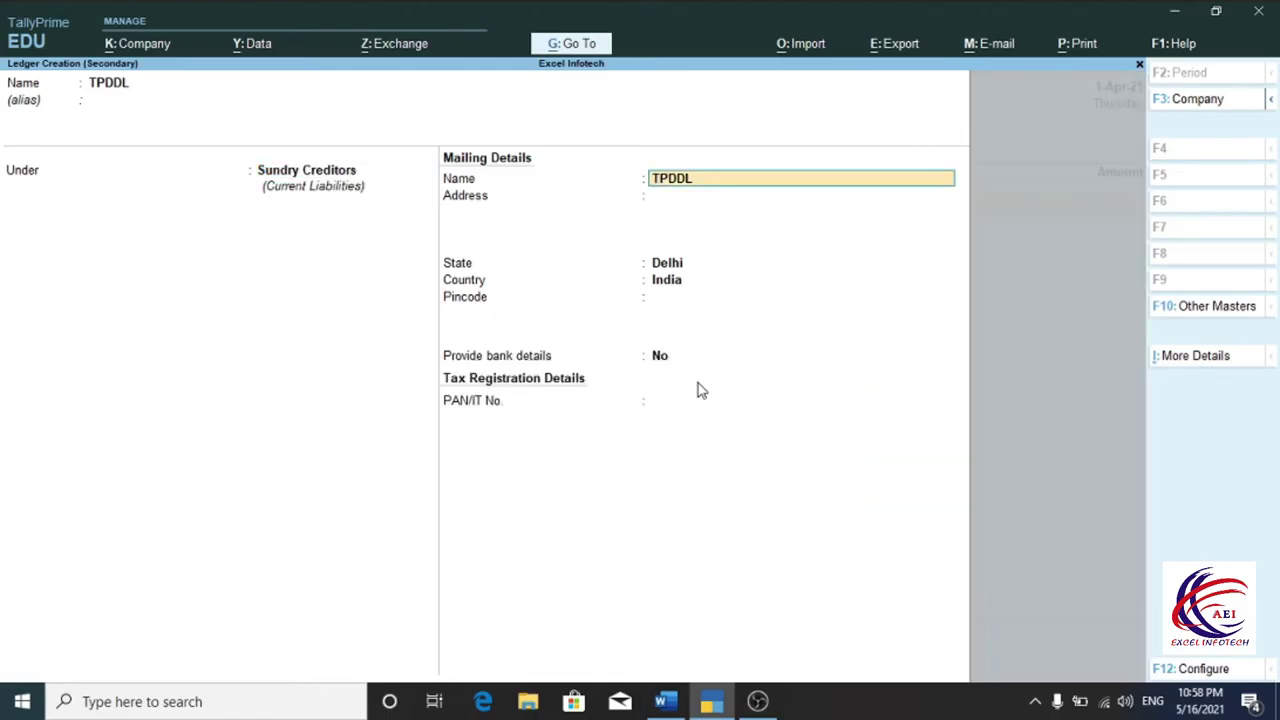
{"action": "key", "text": "Return"}
{"action": "key", "text": "Return"}
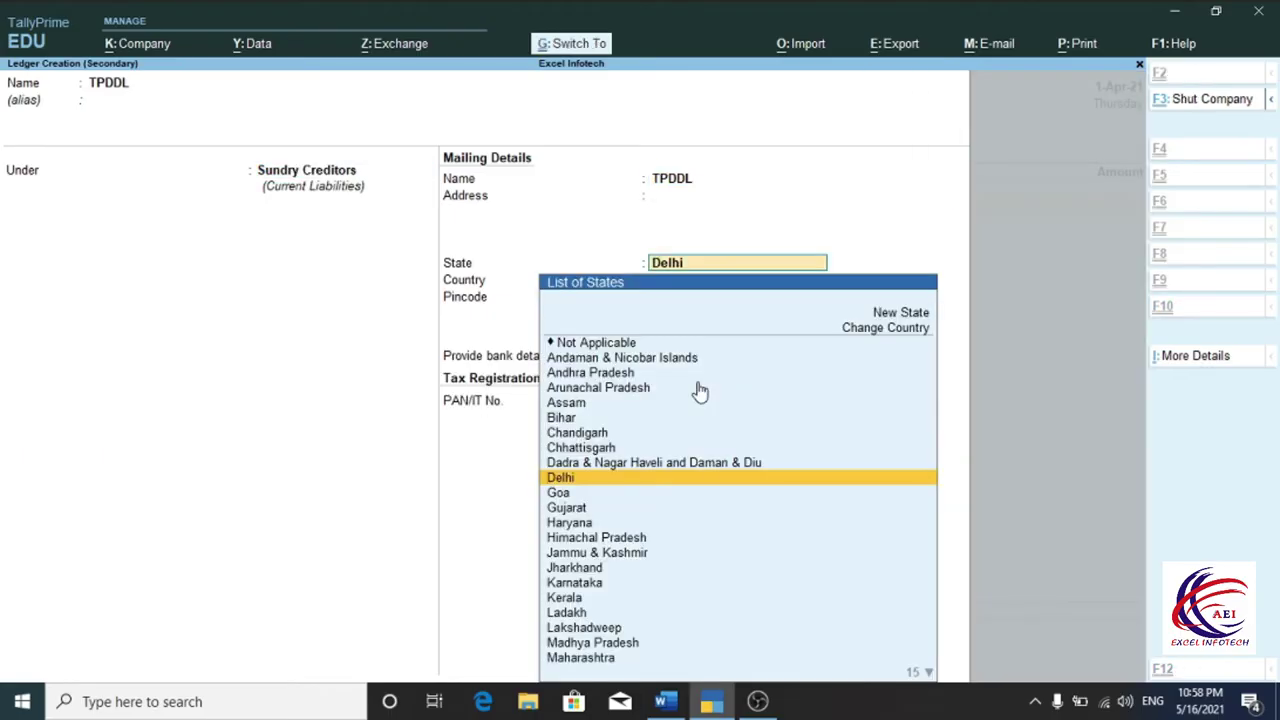
{"action": "key", "text": "ctrl+a"}
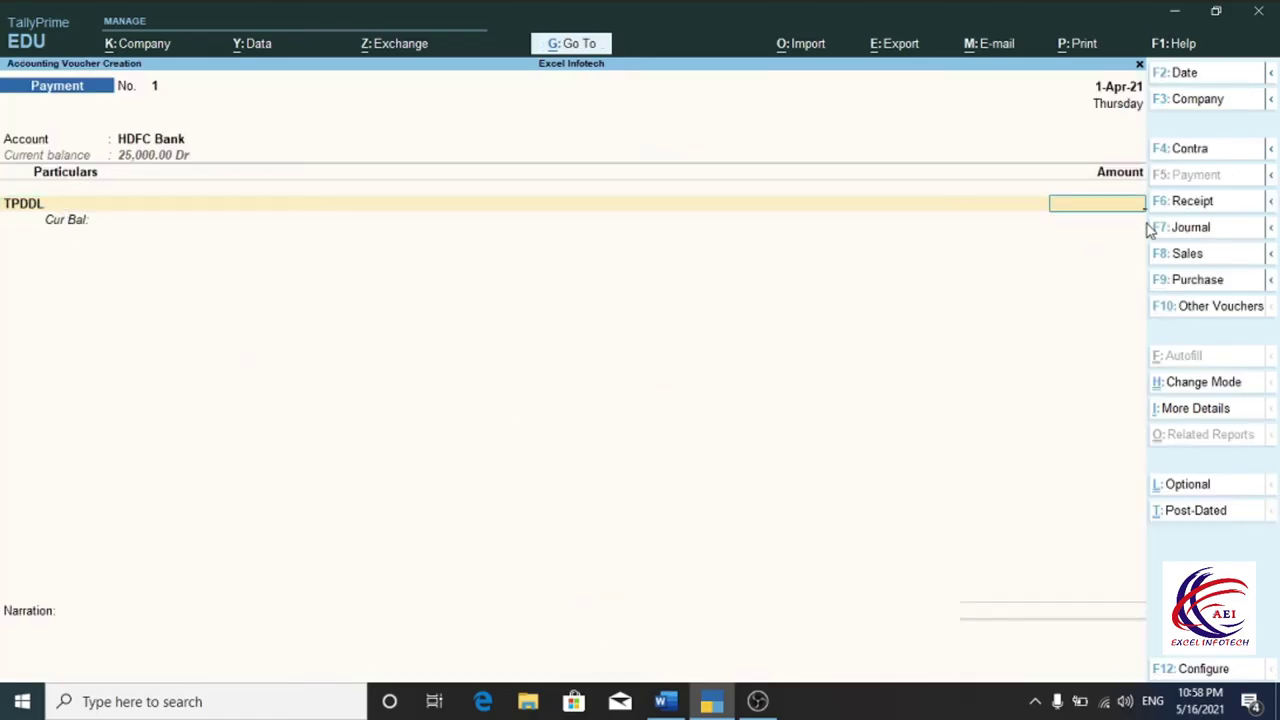
- Pay TPDDL 5,500 from HDFC Bank and set its bank allocation to Cheque
{"action": "type", "text": "0"}
{"action": "key", "text": "Return"}
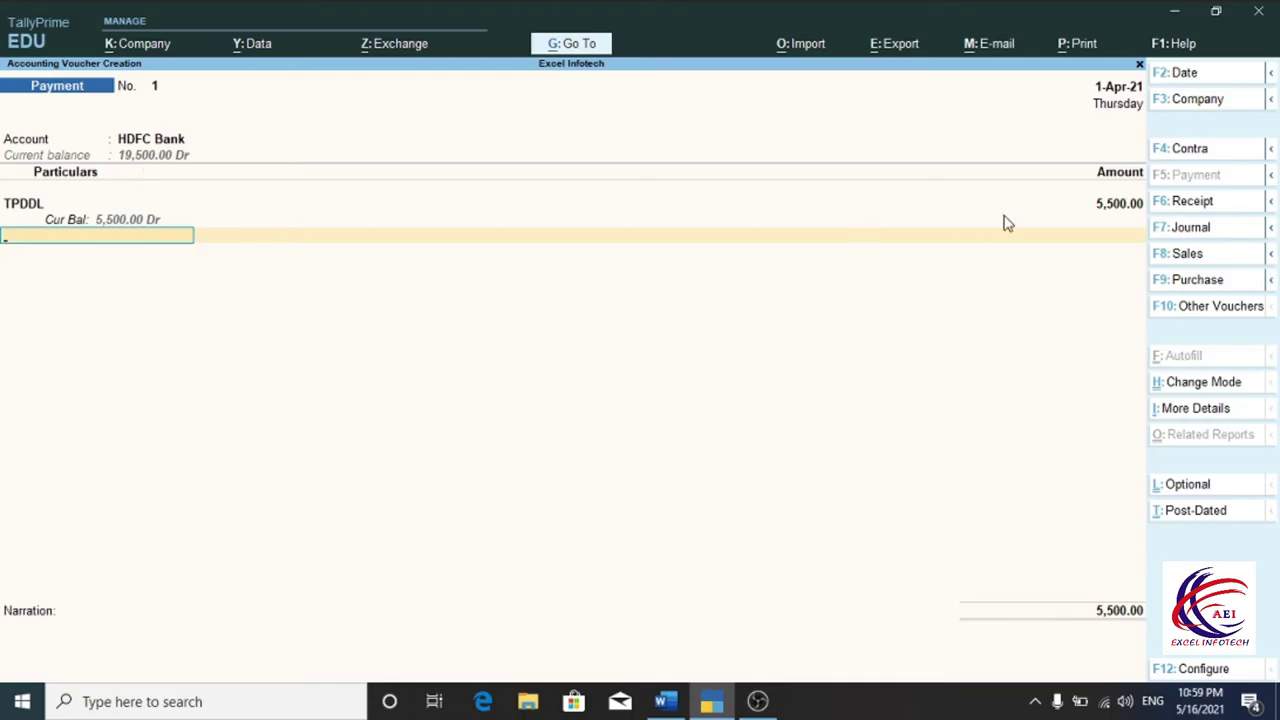
{"action": "key", "text": "Return"}
{"action": "key", "text": "Return"}
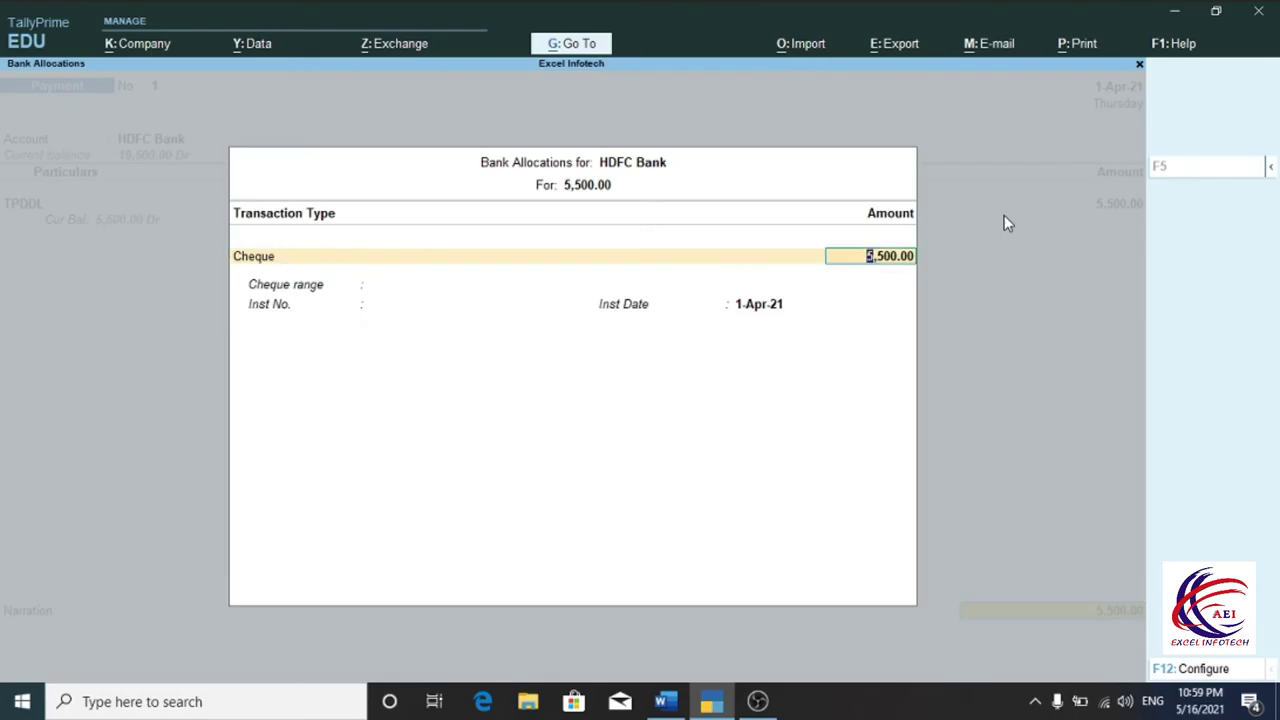
- Accept the 5,500 cheque and save voucher 1 narrated 'Paid Elect Bill To Tpddl by Cheque.'
{"action": "key", "text": "Return"}
{"action": "key", "text": "Return"}
{"action": "key", "text": "Return"}
{"action": "type", "text": "Paid Elect Bill To Tpddl by Cheque."}
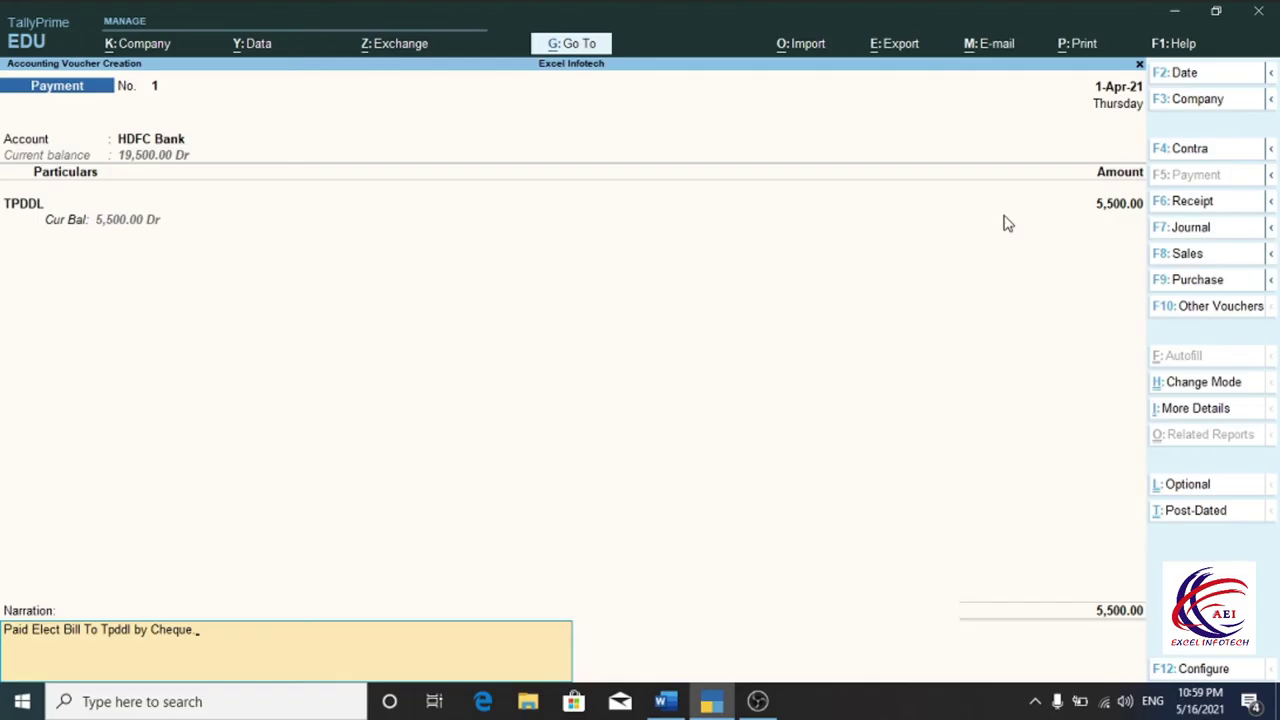
{"action": "key", "text": "Return"}
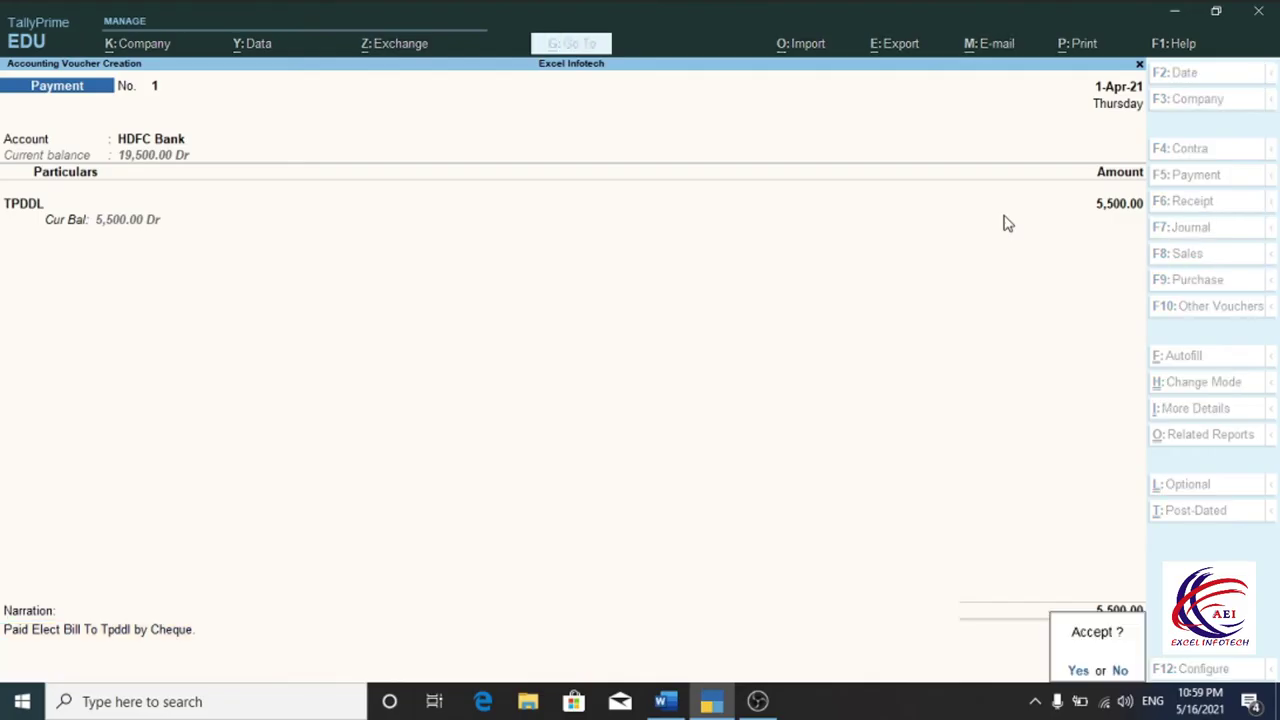
{"action": "key", "text": "Return"}
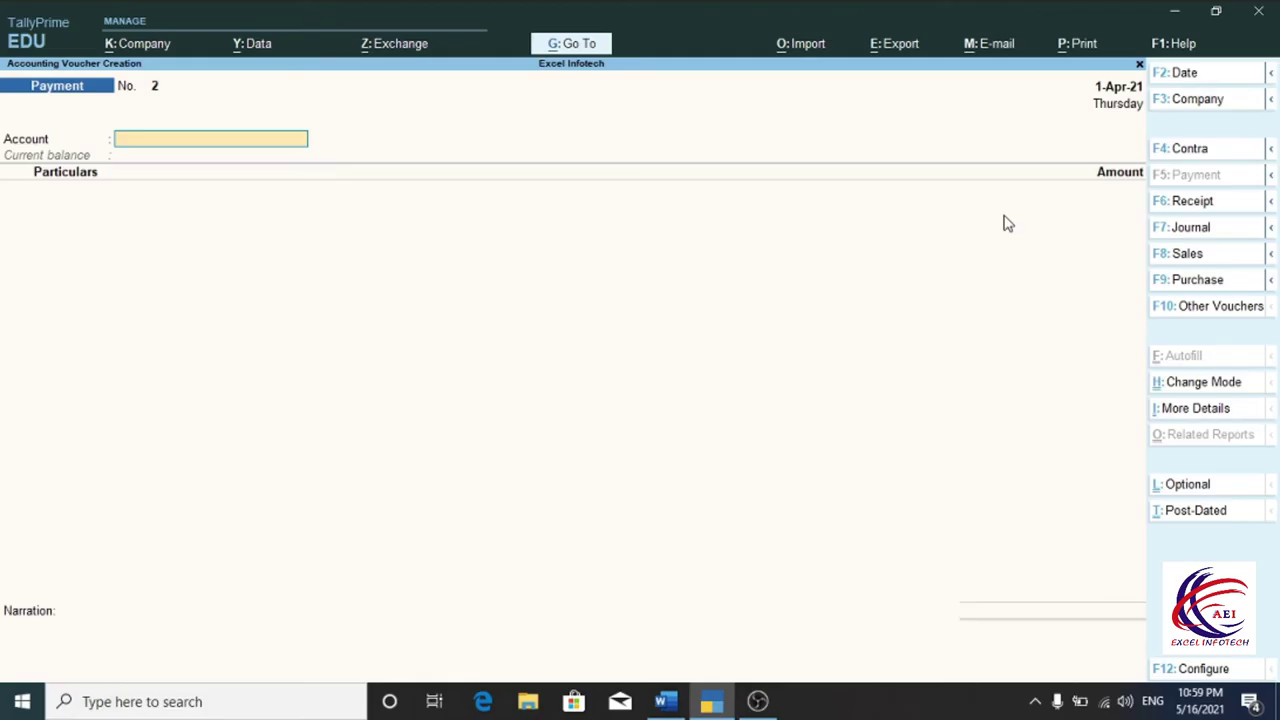
{"action": "key", "text": "alt+Tab"}
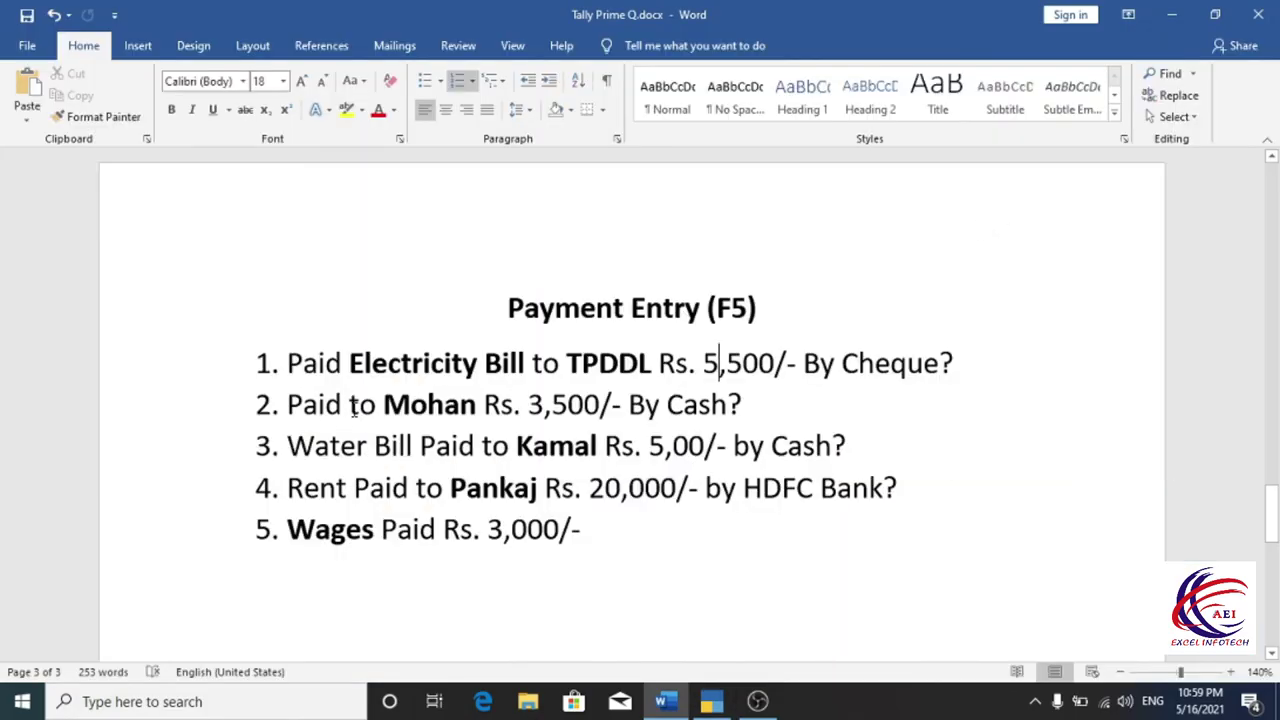
{"action": "mouse_move", "coordinate": [384, 404]}
{"action": "left_mouse_down"}
{"action": "mouse_move", "coordinate": [484, 418]}
{"action": "mouse_move", "coordinate": [600, 410]}
{"action": "left_mouse_up"}
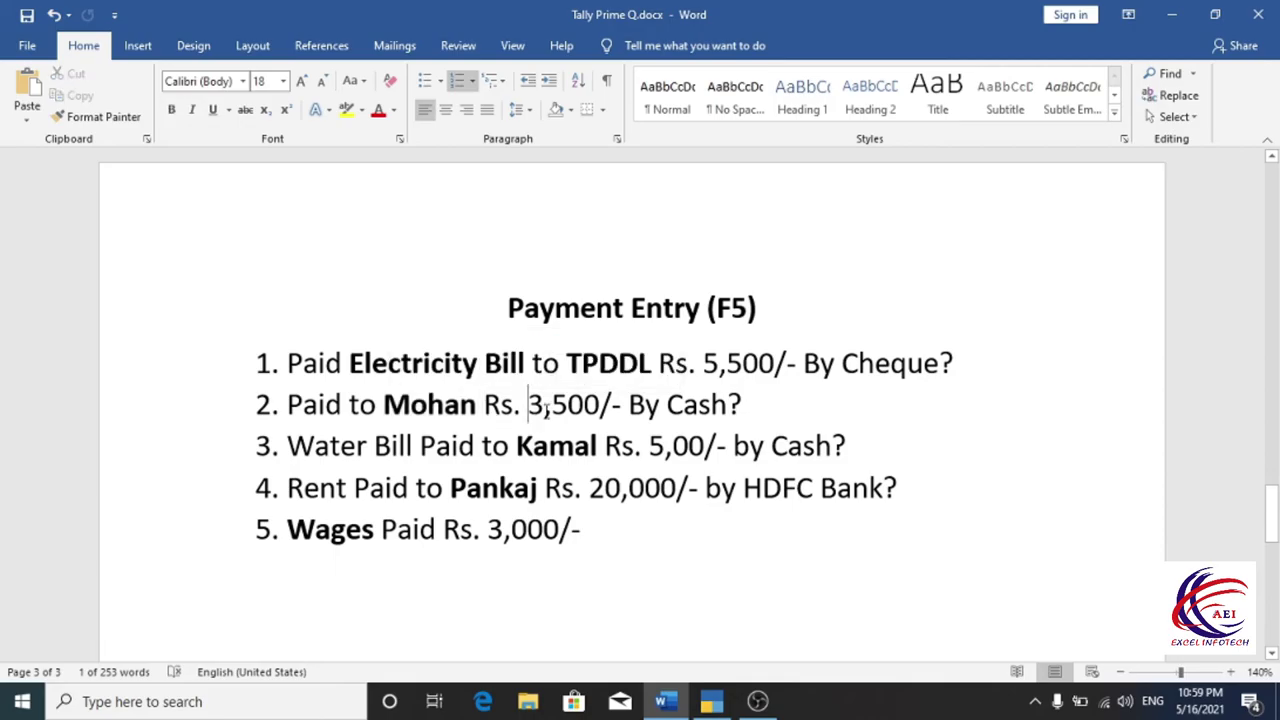
{"action": "double_click", "coordinate": [680, 408]}
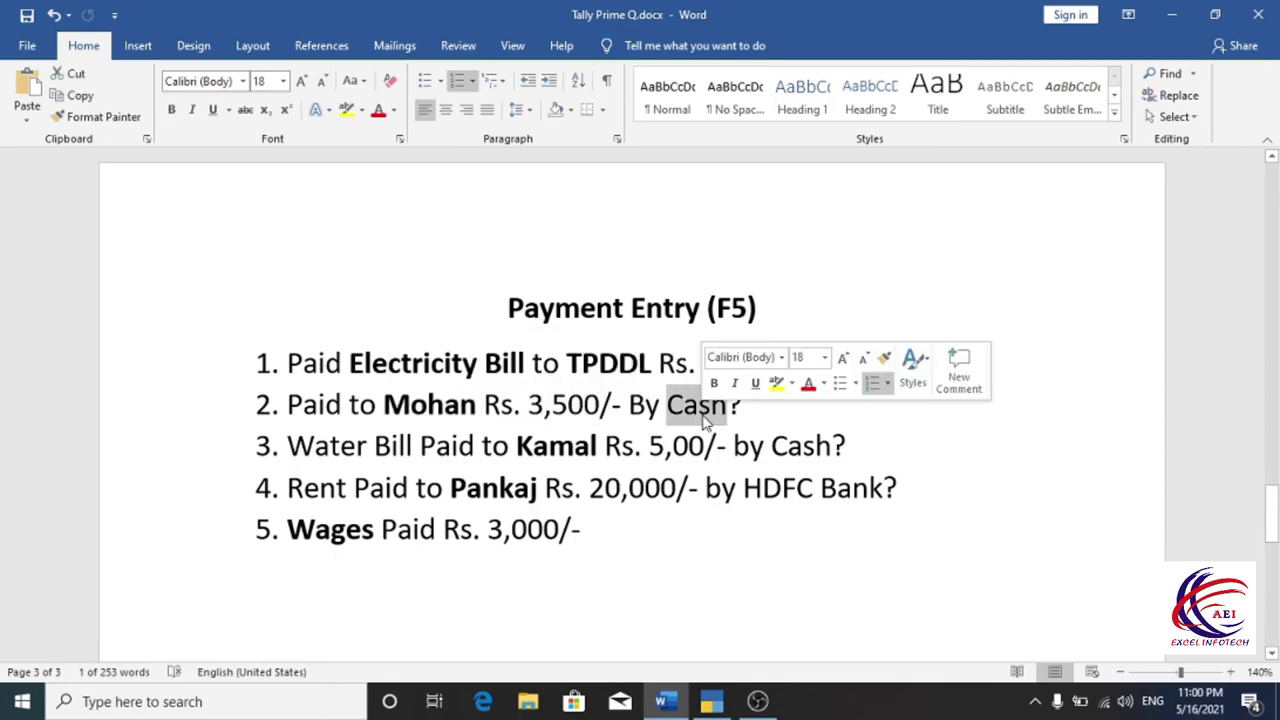
{"action": "triple_click", "coordinate": [518, 418]}
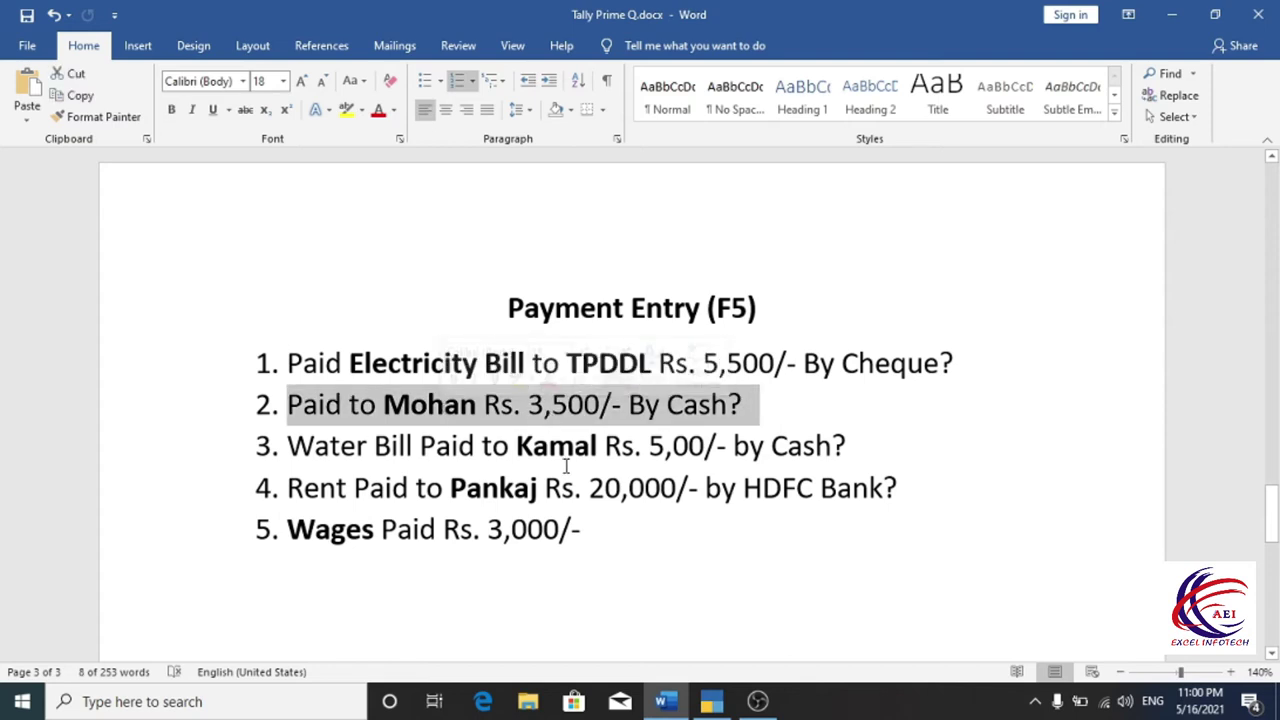
{"action": "left_click", "coordinate": [428, 412]}
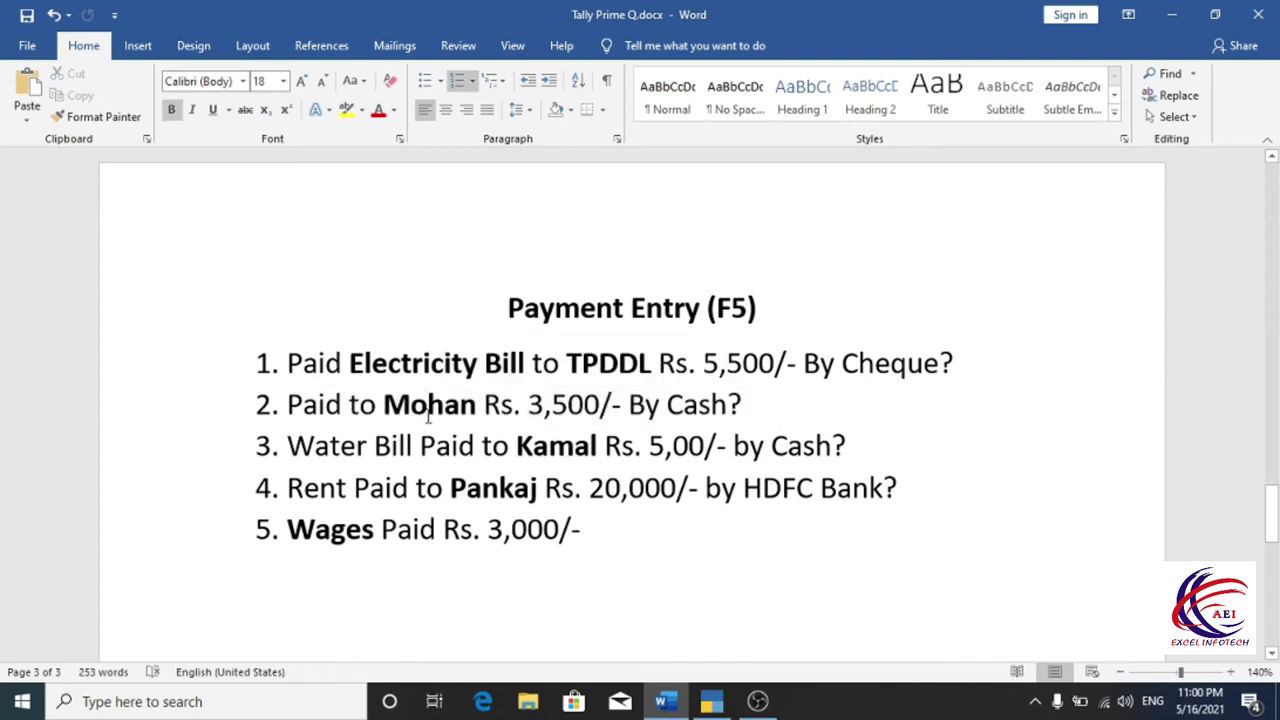
{"action": "double_click", "coordinate": [427, 410]}
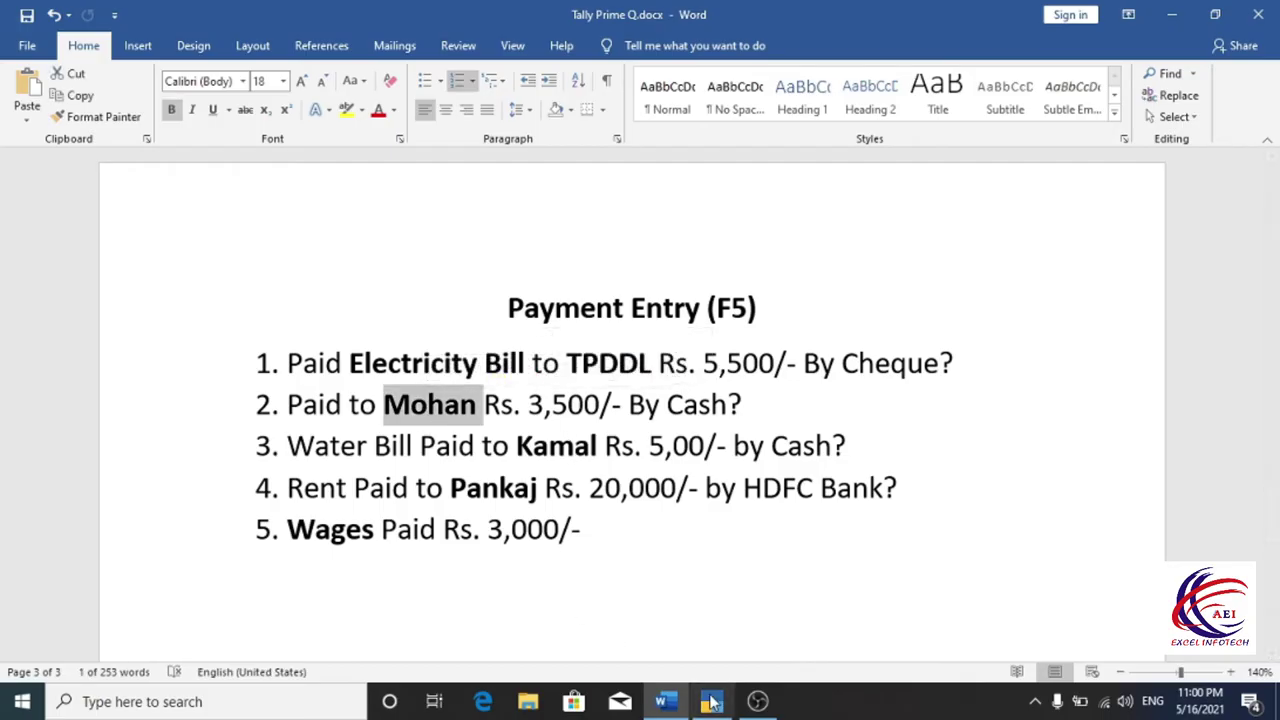
{"action": "left_click", "coordinate": [711, 701]}
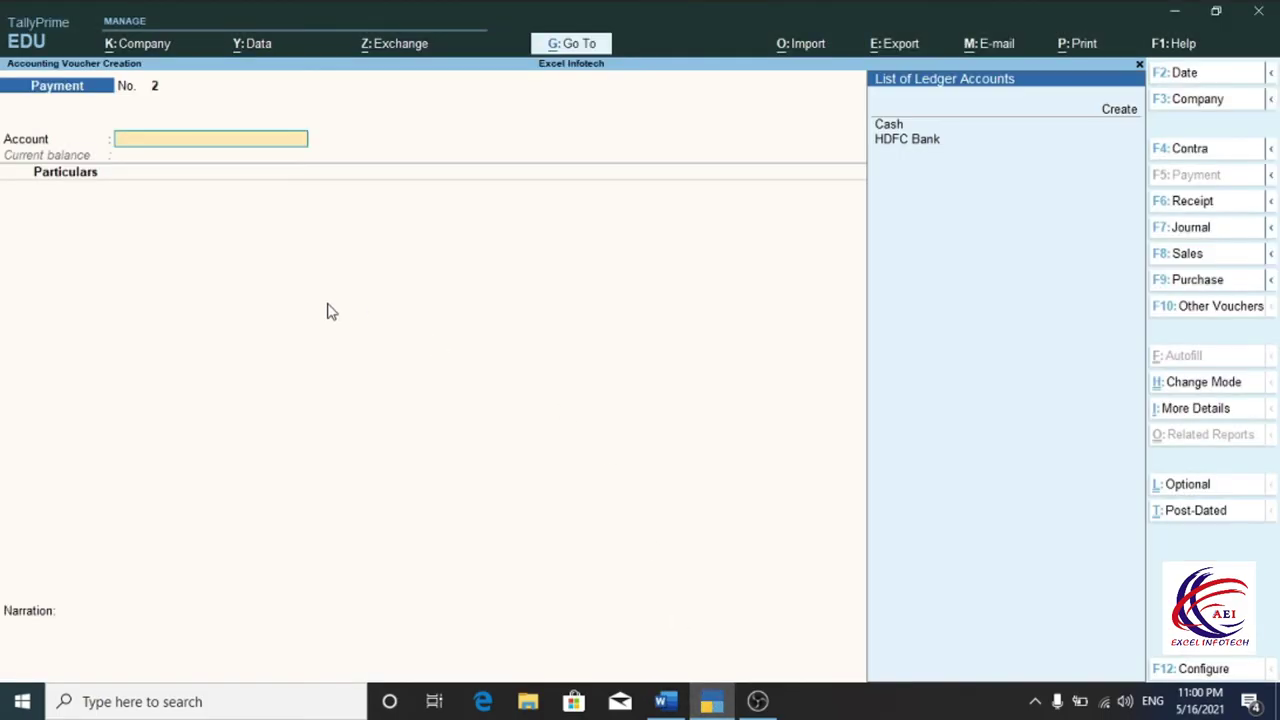
- Use Cash as the account and create a Sundry Creditors ledger for the payee as first particular
{"action": "left_click", "coordinate": [895, 125]}
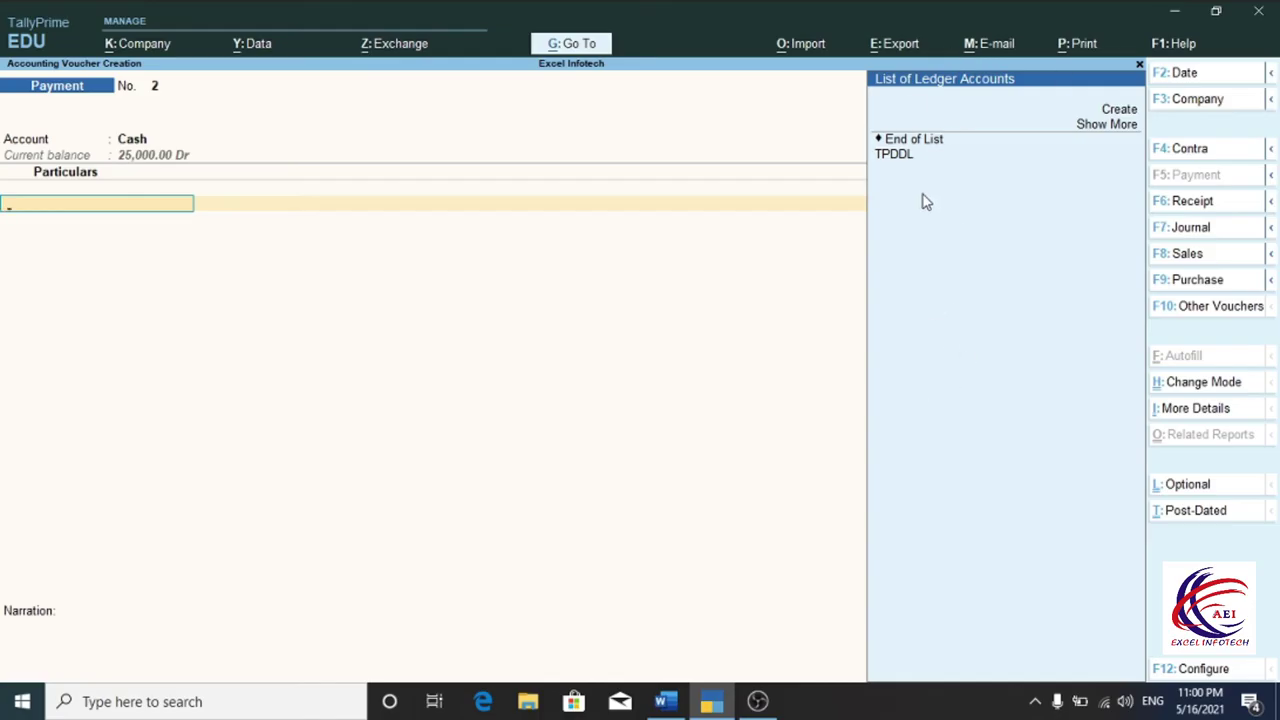
{"action": "key", "text": "ctrl"}
{"action": "key", "text": "alt+c"}
{"action": "type", "text": "Mohan"}
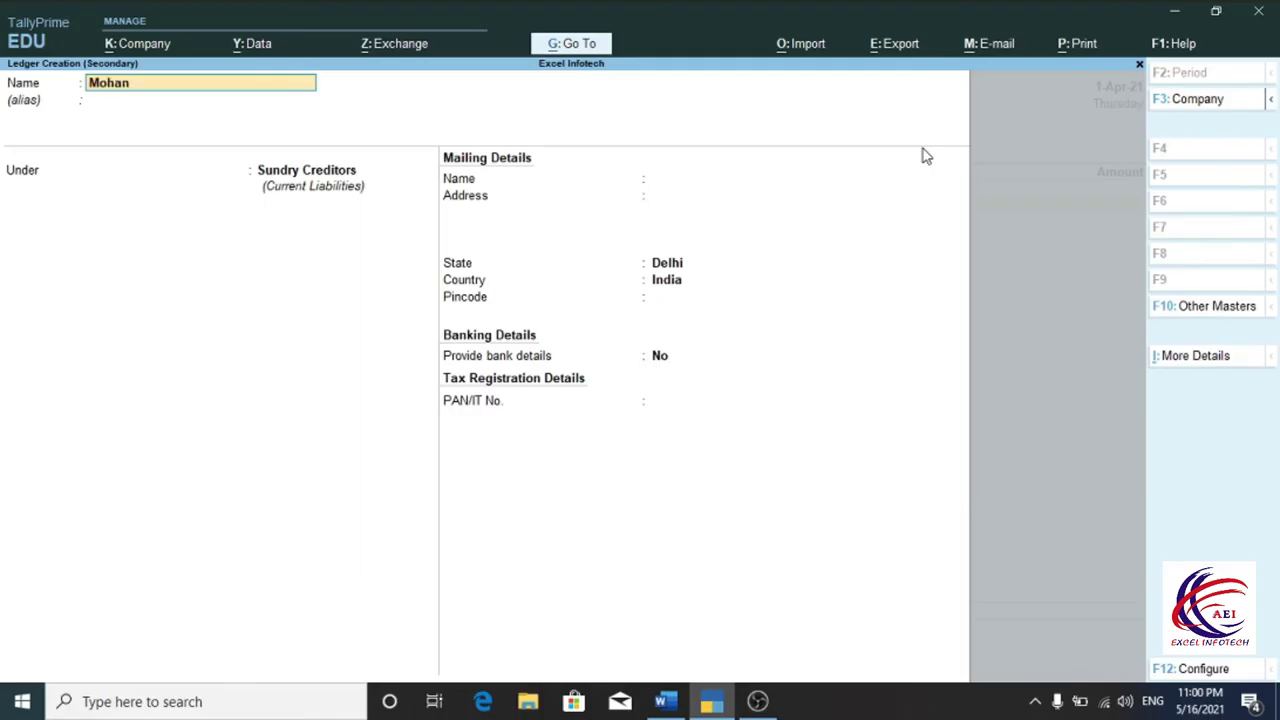
{"action": "key", "text": "Return"}
{"action": "key", "text": "Return"}
{"action": "key", "text": "alt"}
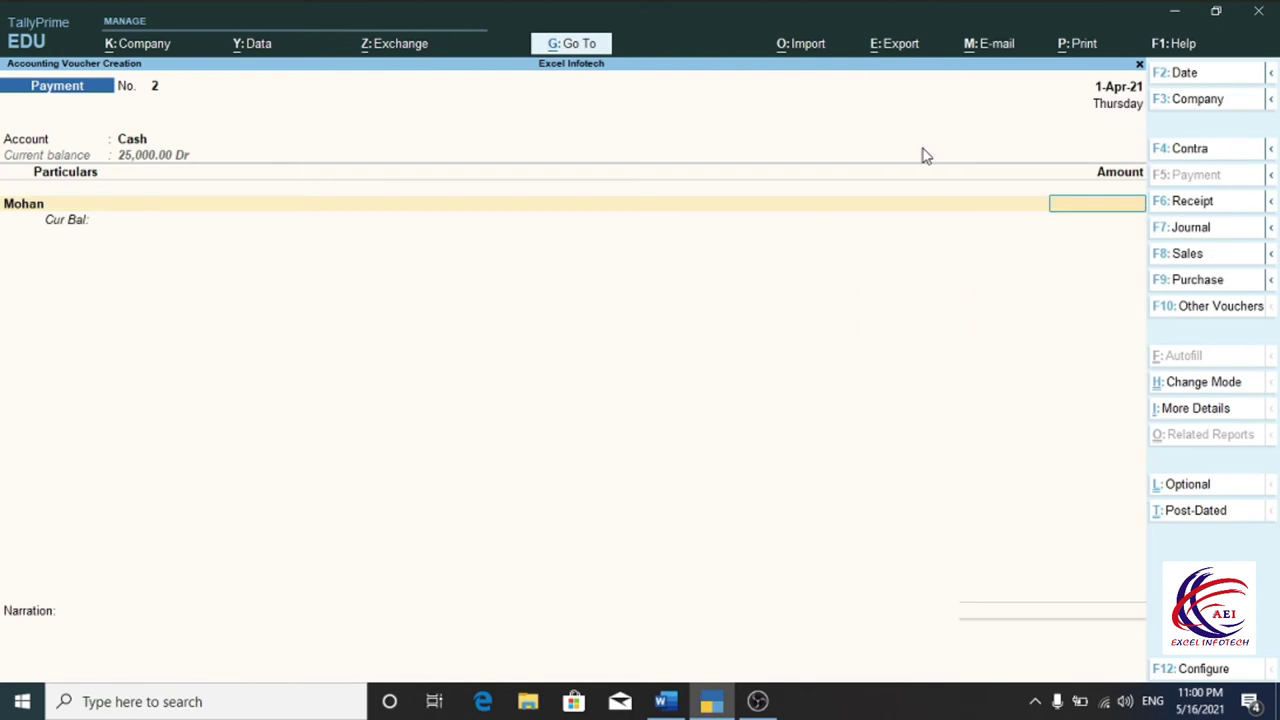
- Enter 3,500 for the new payee against Cash and save payment voucher 2
{"action": "key", "text": "alt+Tab"}
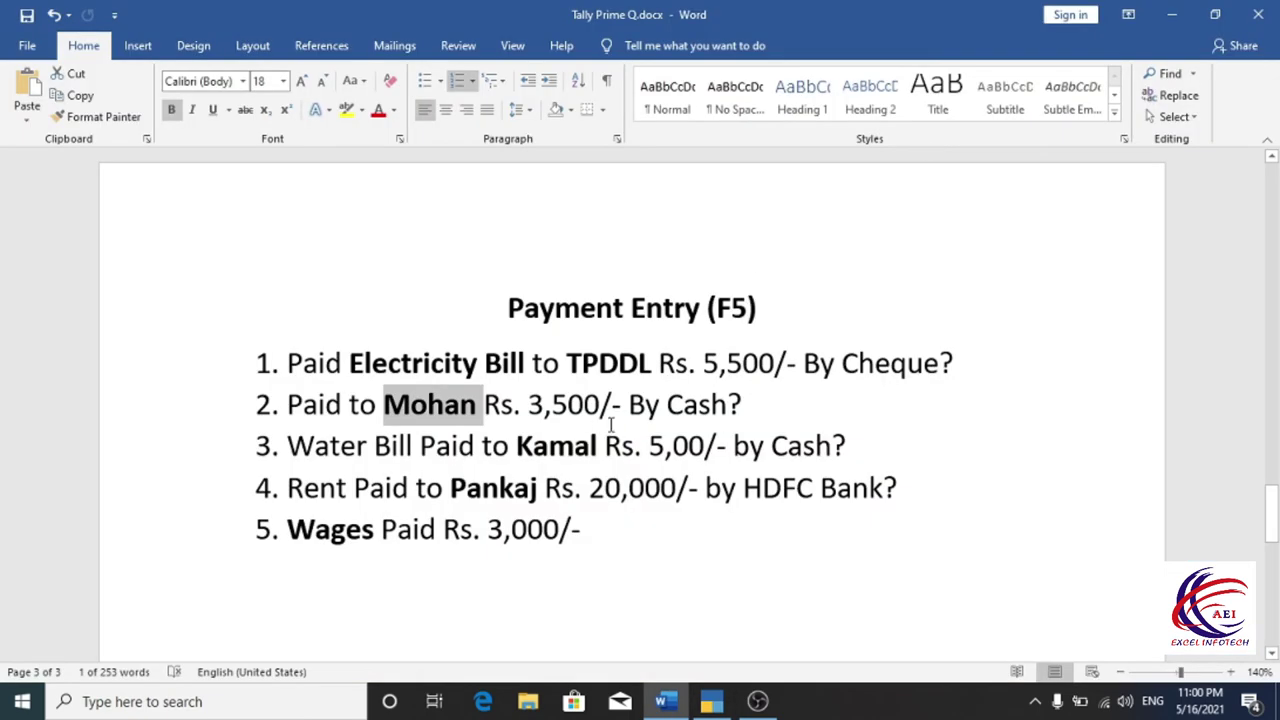
{"action": "key", "text": "alt+Tab"}
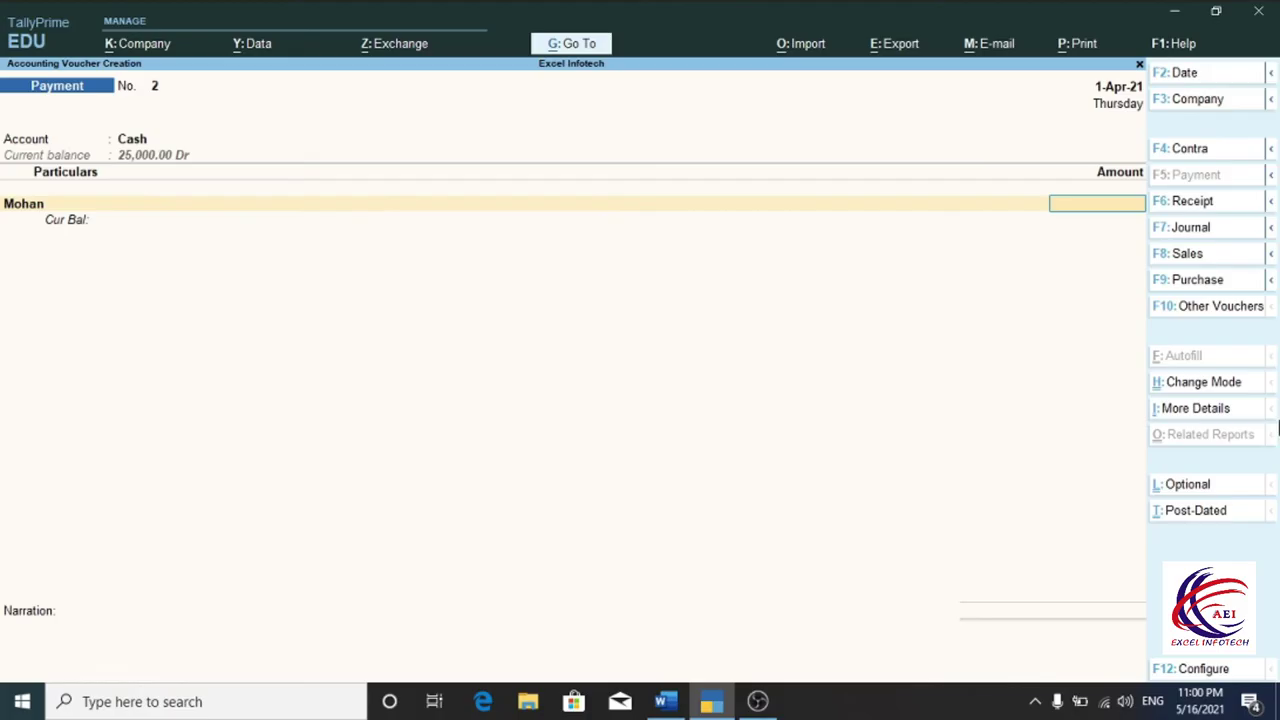
{"action": "type", "text": "3,500"}
{"action": "key", "text": "Return"}
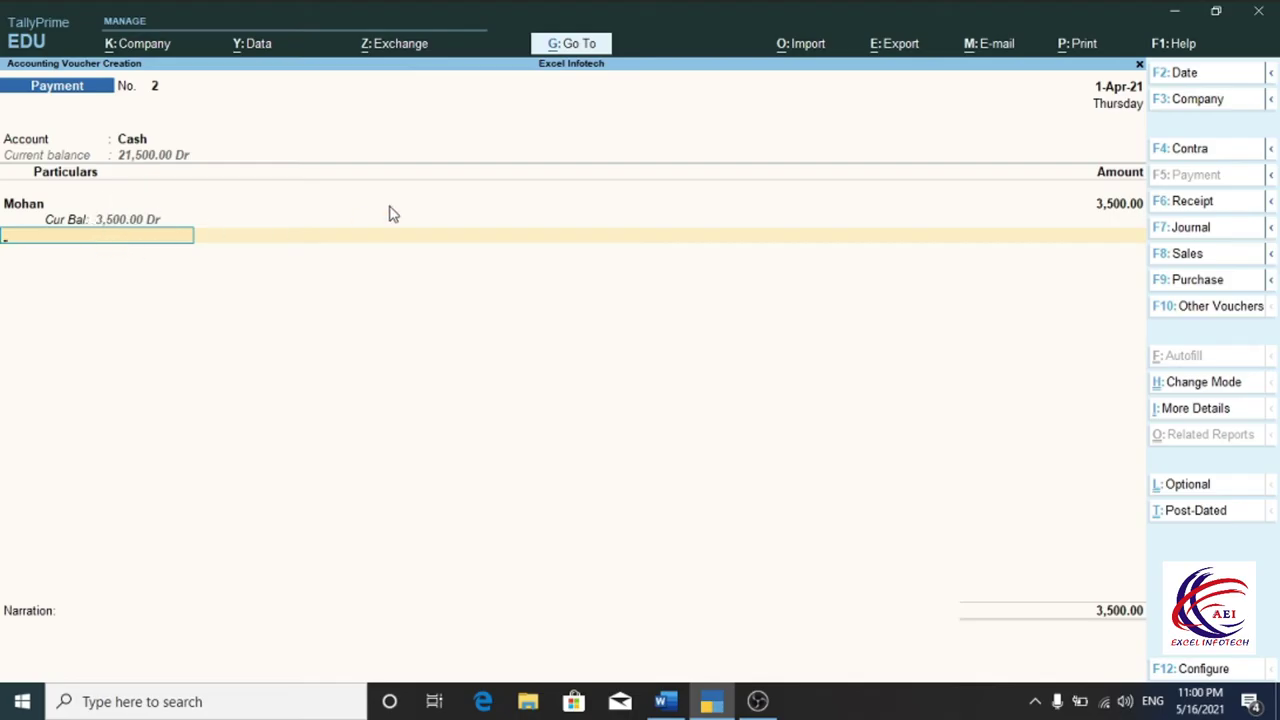
{"action": "key", "text": "Return"}
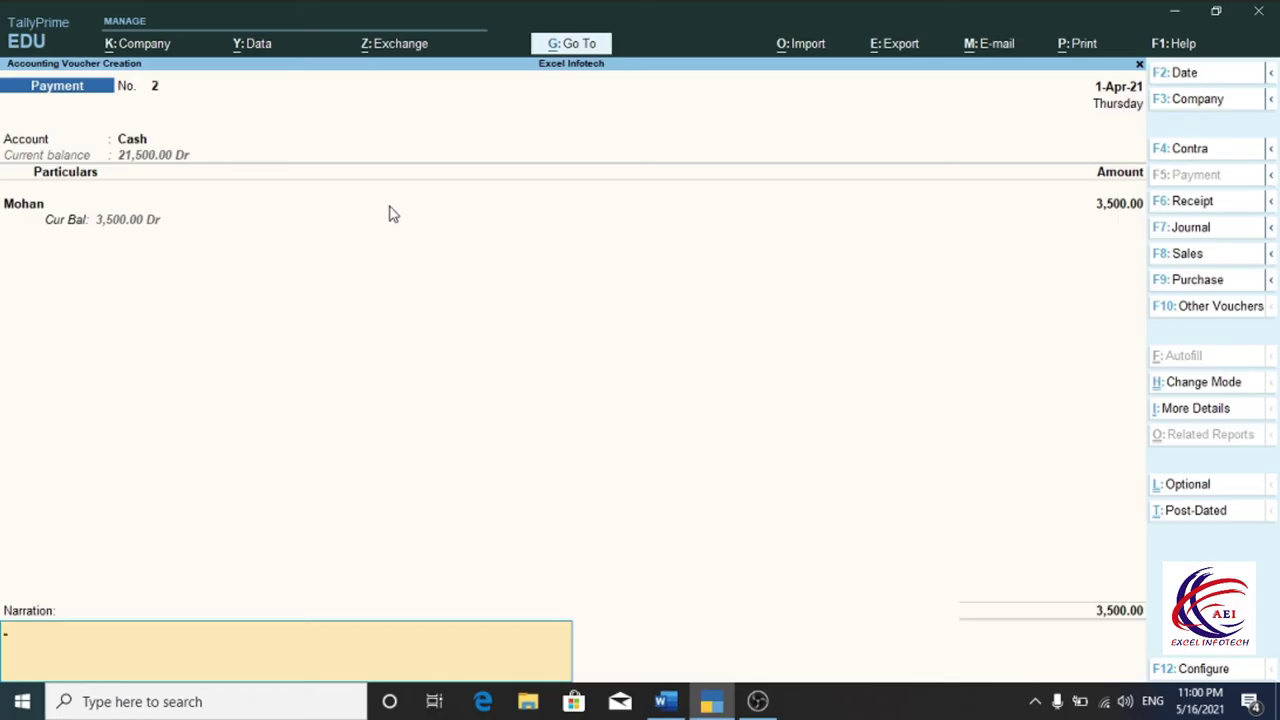
{"action": "key", "text": "Return"}
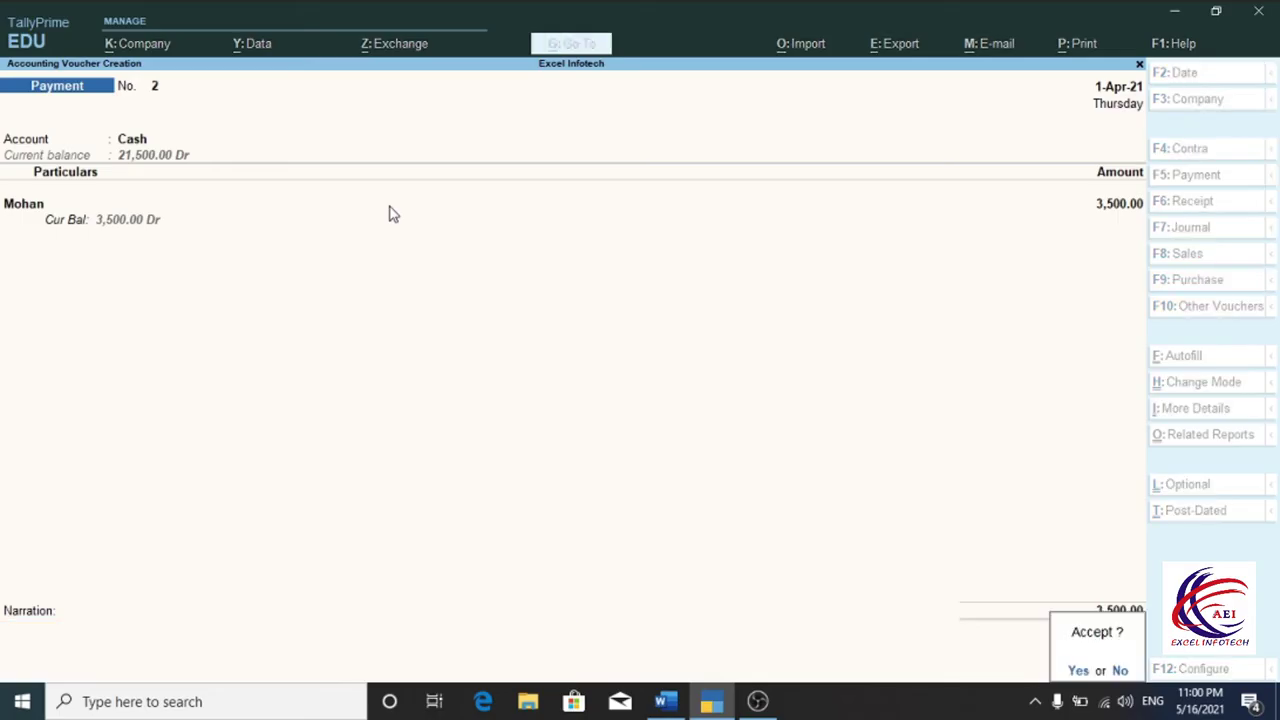
{"action": "key", "text": "Return"}
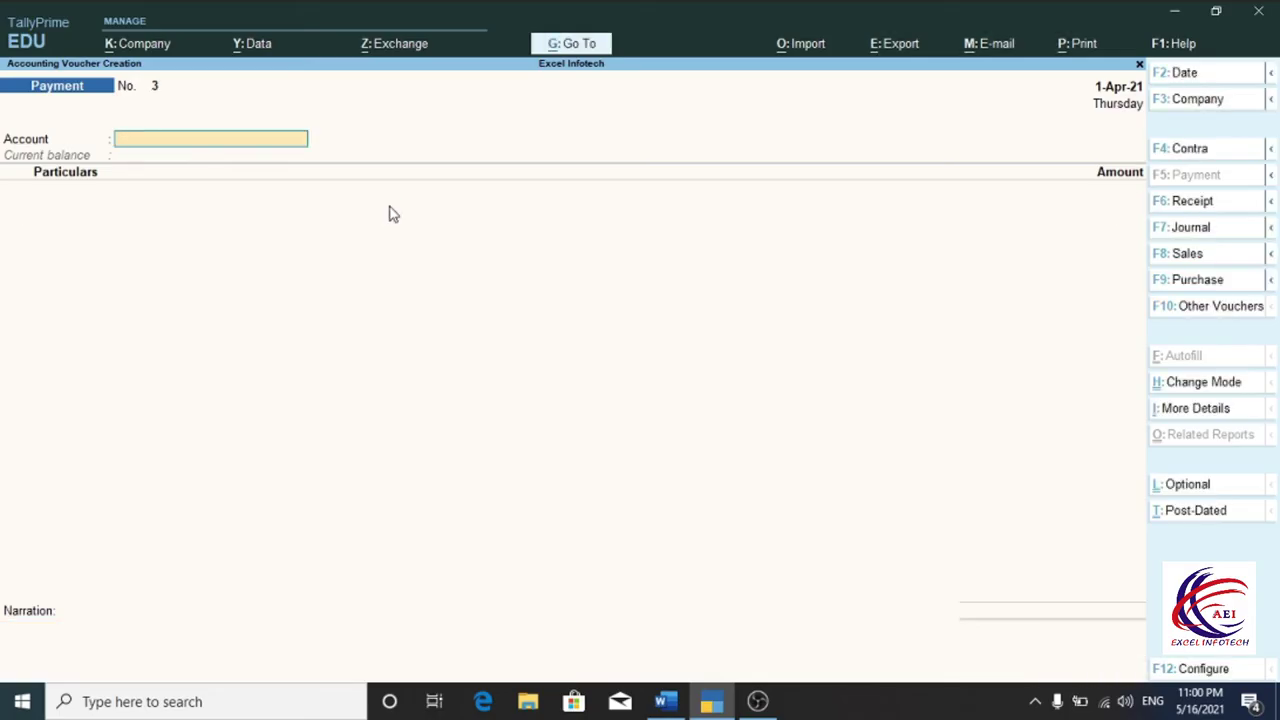
{"action": "key", "text": "alt+Tab"}
- Review item 3 in the Word list: a Rs. 5,00/- water bill paid by cash
{"action": "left_click", "coordinate": [315, 446]}
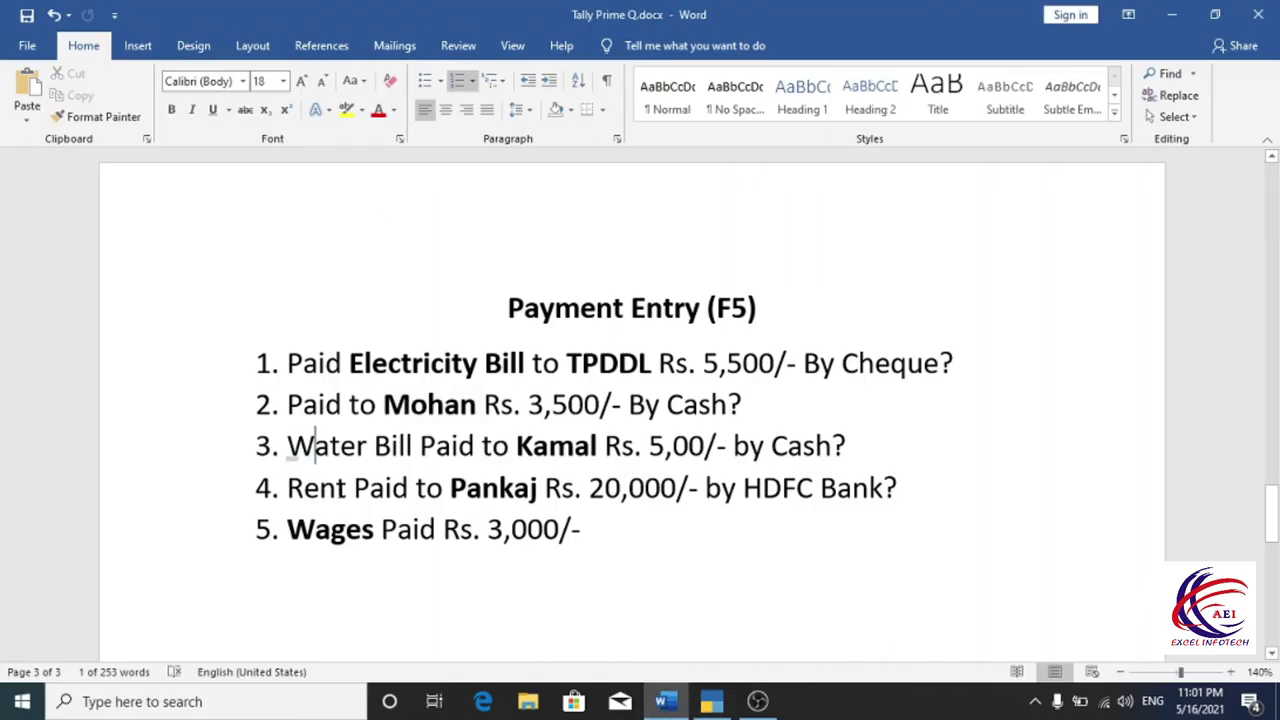
{"action": "left_click_drag", "start_coordinate": [315, 446], "coordinate": [372, 446]}
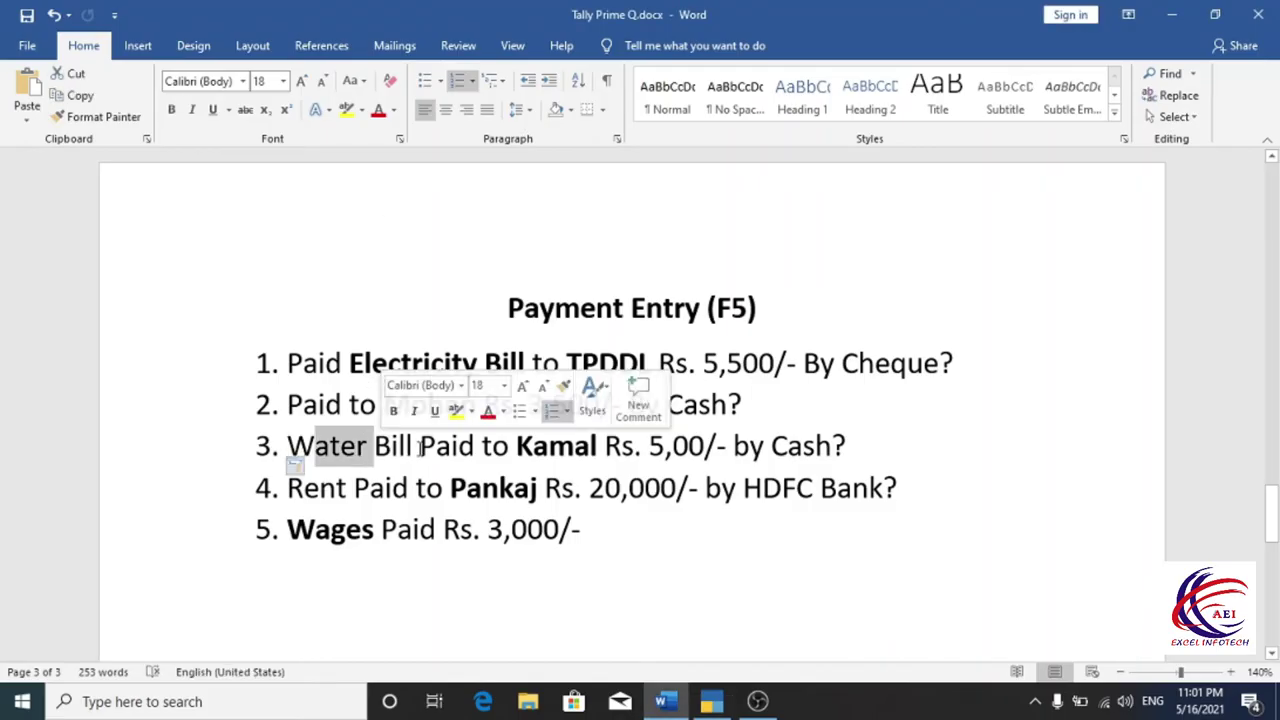
{"action": "double_click", "coordinate": [538, 446]}
{"action": "left_click", "coordinate": [672, 446]}
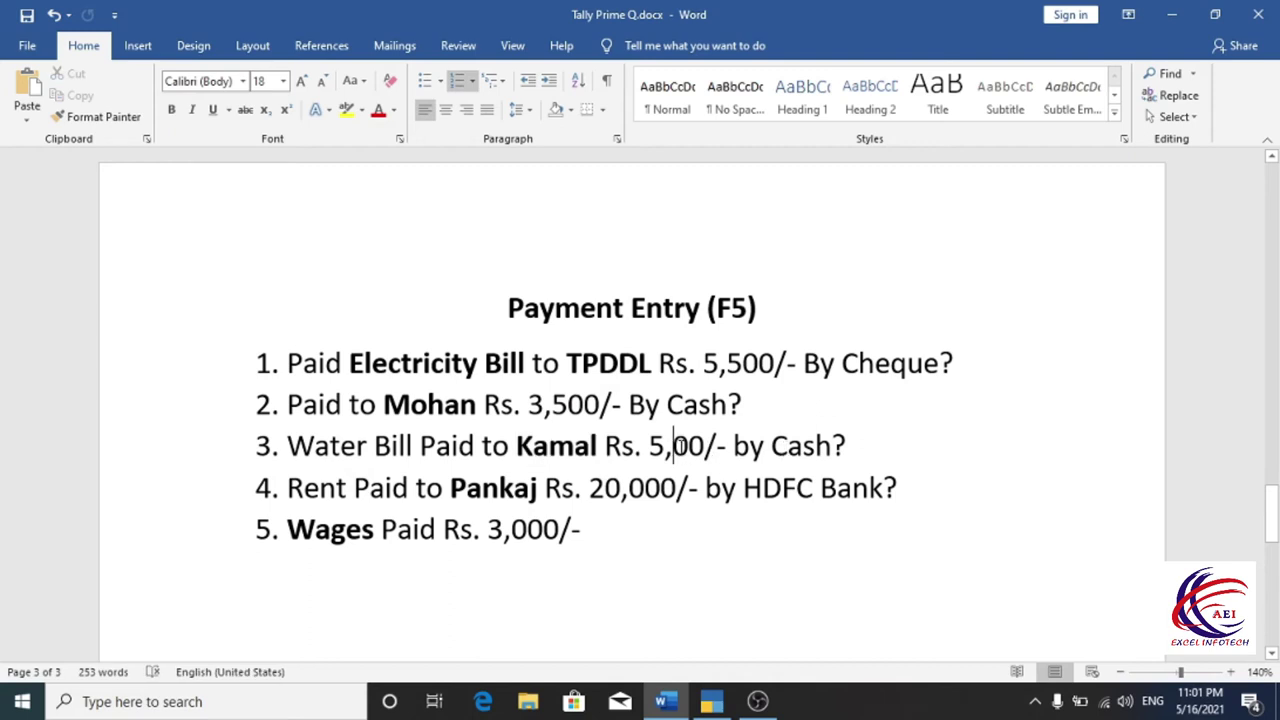
{"action": "double_click", "coordinate": [565, 448]}
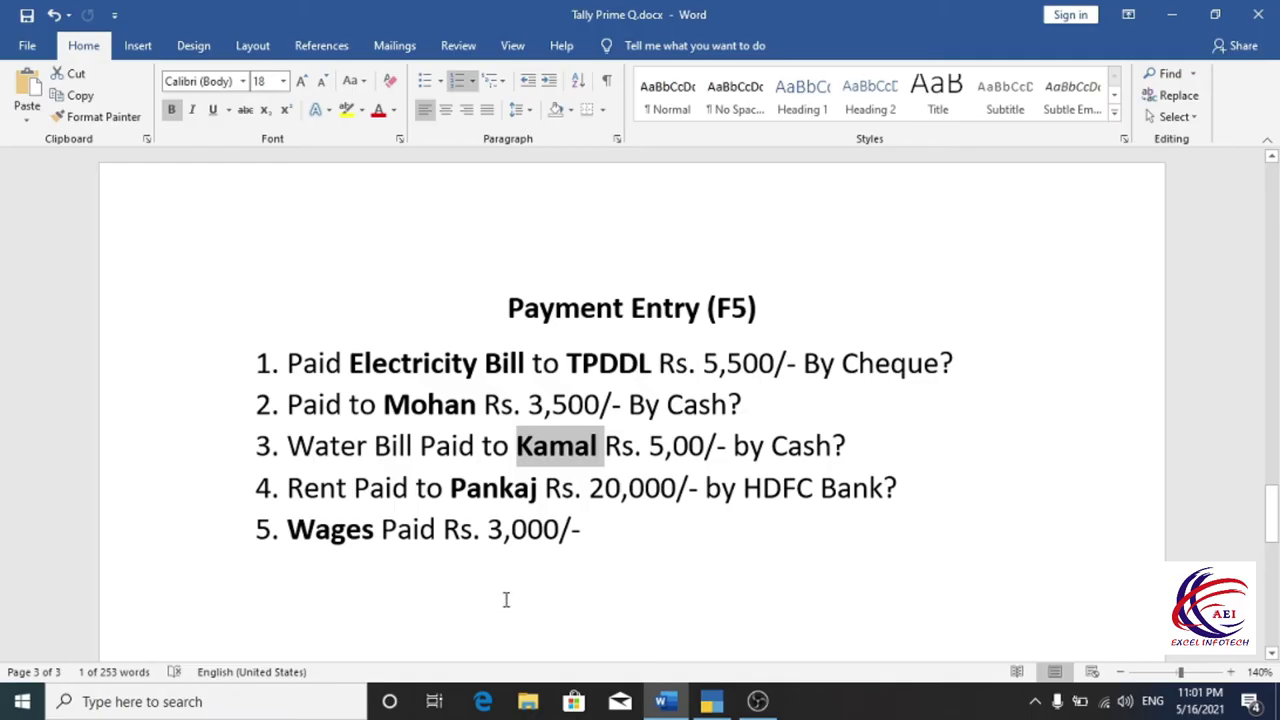
{"action": "key", "text": "alt+Tab"}
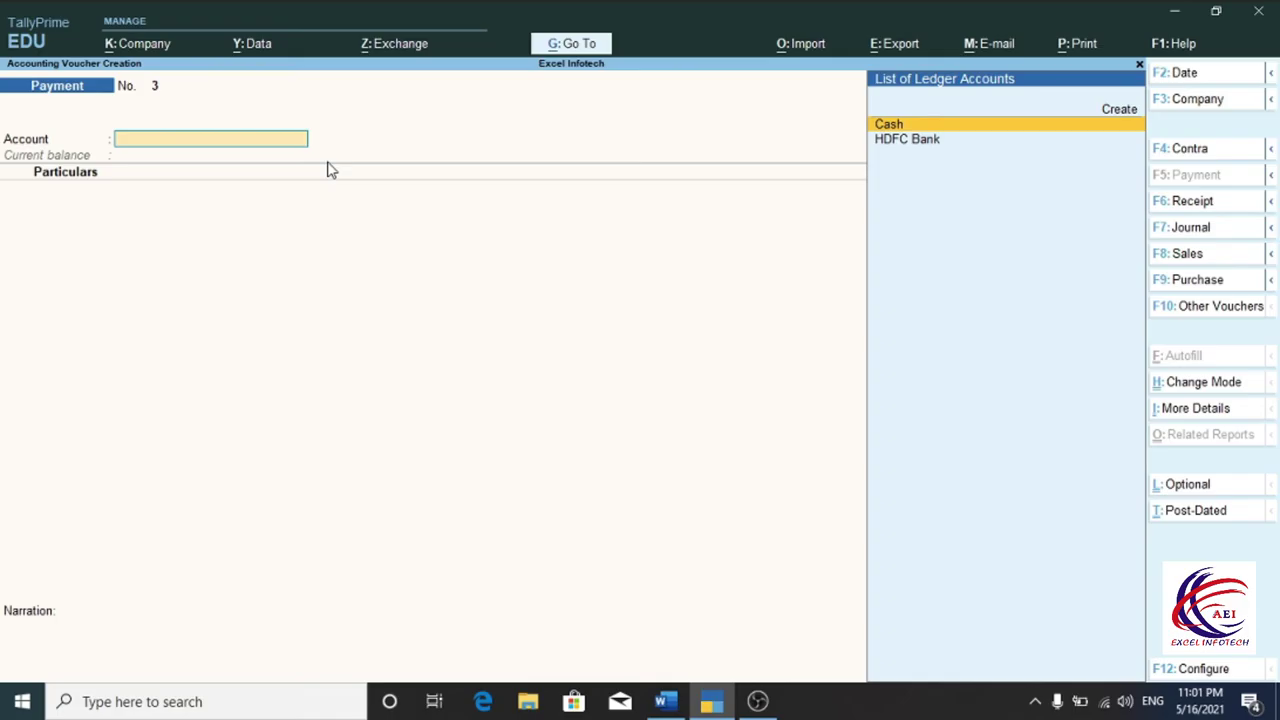
- Choose Cash as the account and create the payee's ledger under Sundry Creditors
{"action": "key", "text": "Return"}
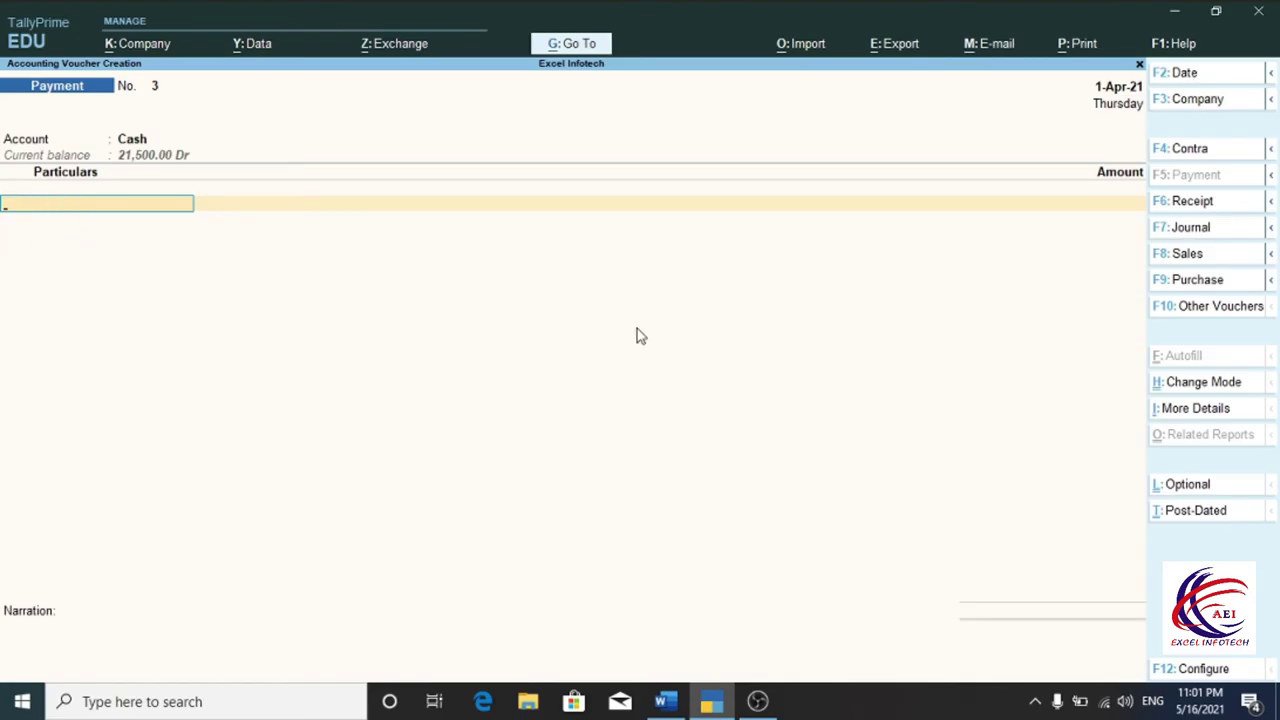
{"action": "key", "text": "alt+c"}
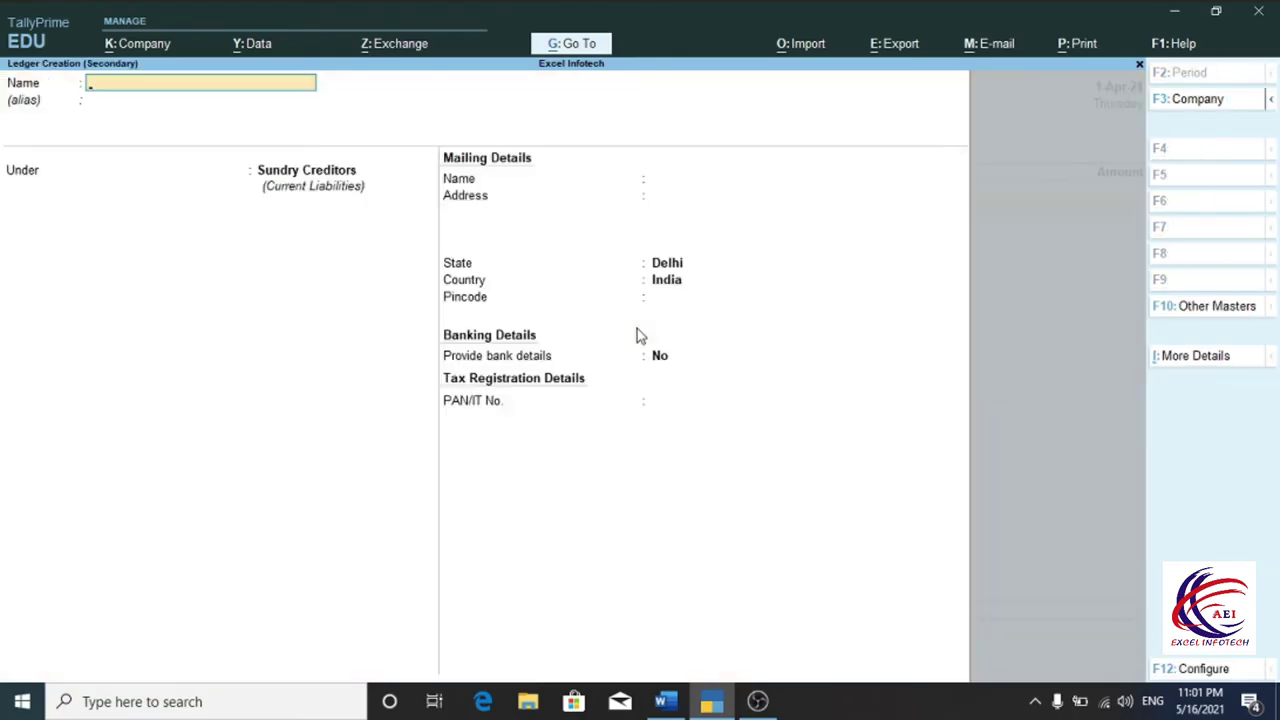
{"action": "key", "text": "alt+Tab"}
{"action": "key", "text": "alt+Tab"}
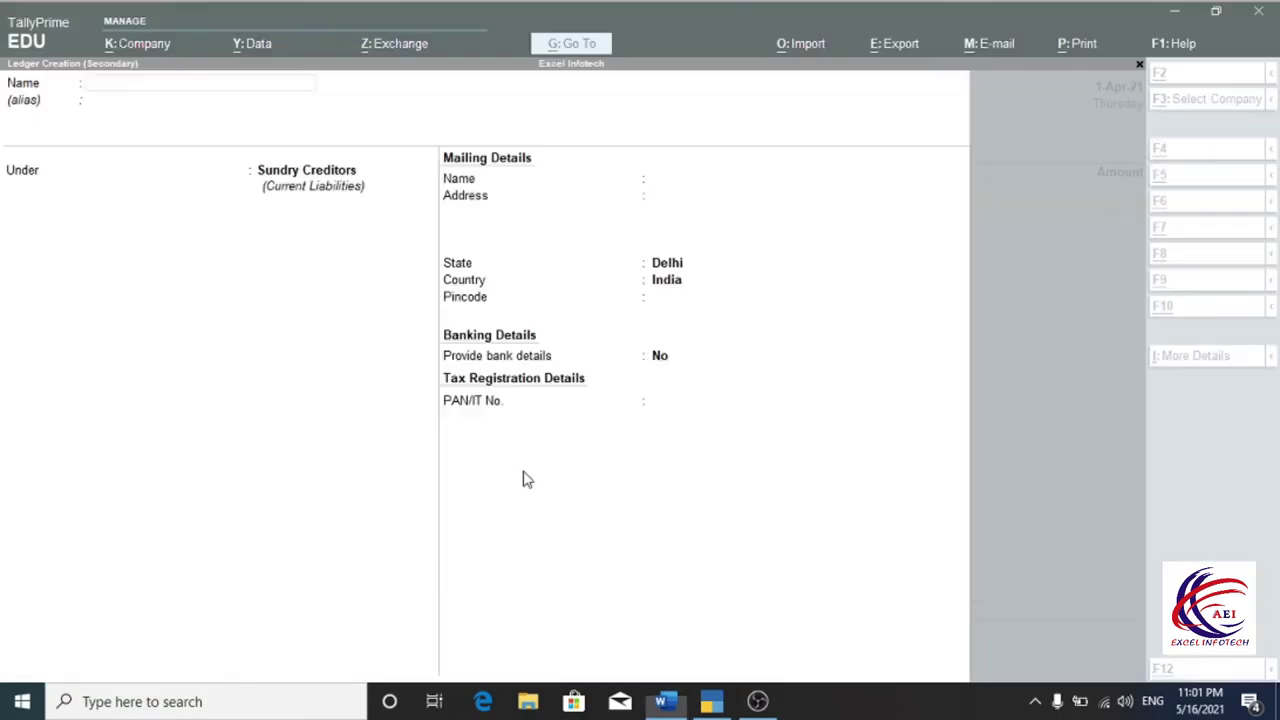
{"action": "left_click", "coordinate": [527, 479]}
{"action": "type", "text": "Kamal"}
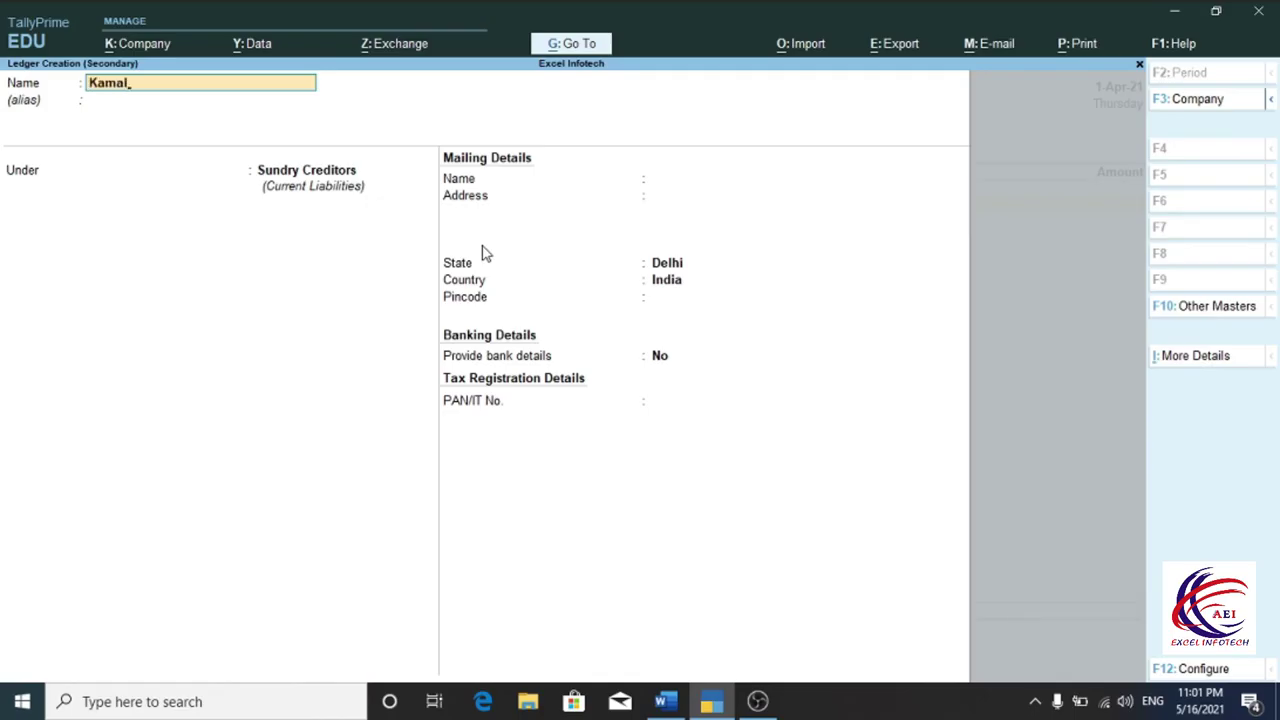
{"action": "key", "text": "Return"}
{"action": "key", "text": "Return"}
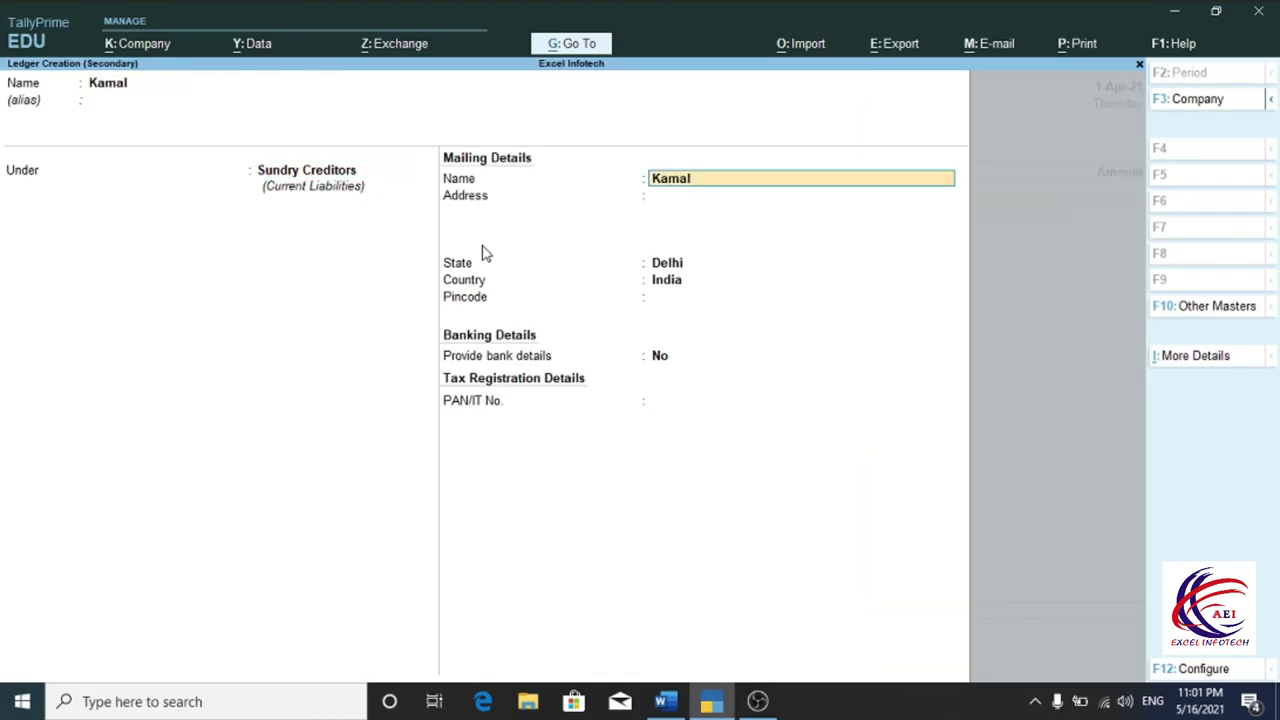
{"action": "key", "text": "ctrl+a"}
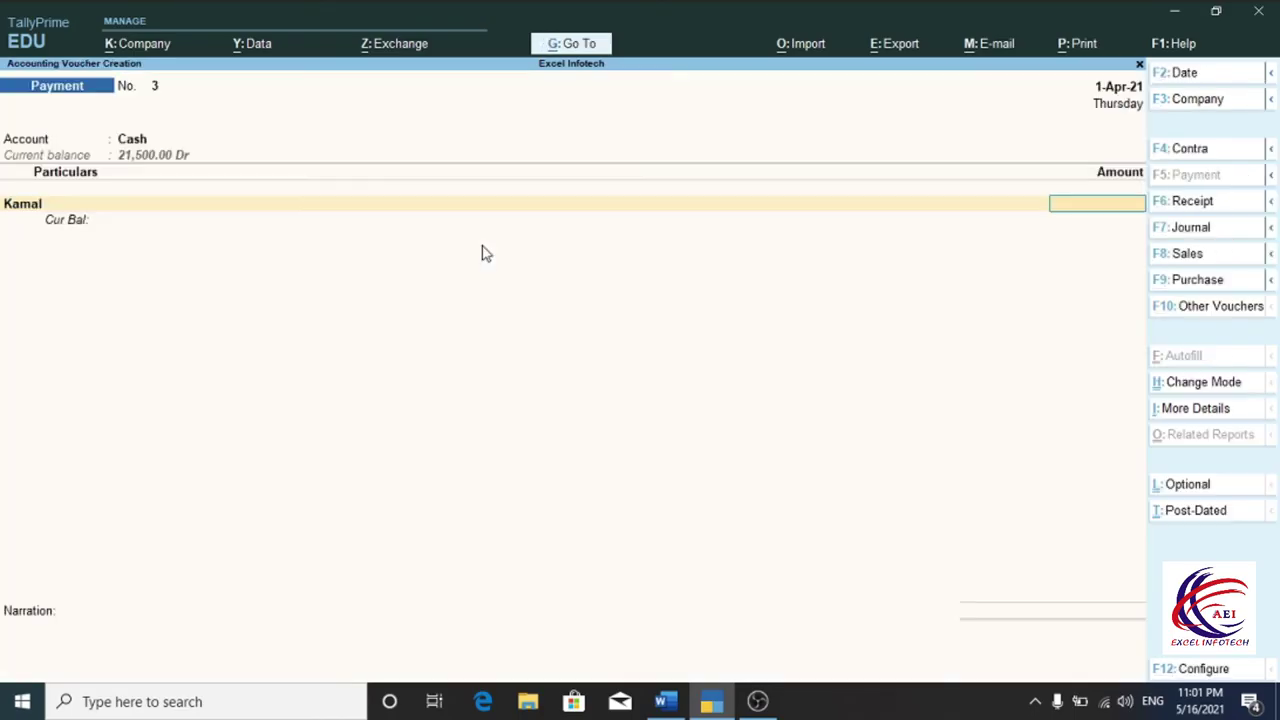
- Enter 500 for the payee, narrate 'Paid Water Bill by cash.' and save voucher 3
{"action": "type", "text": "500.00"}
{"action": "key", "text": "Return"}
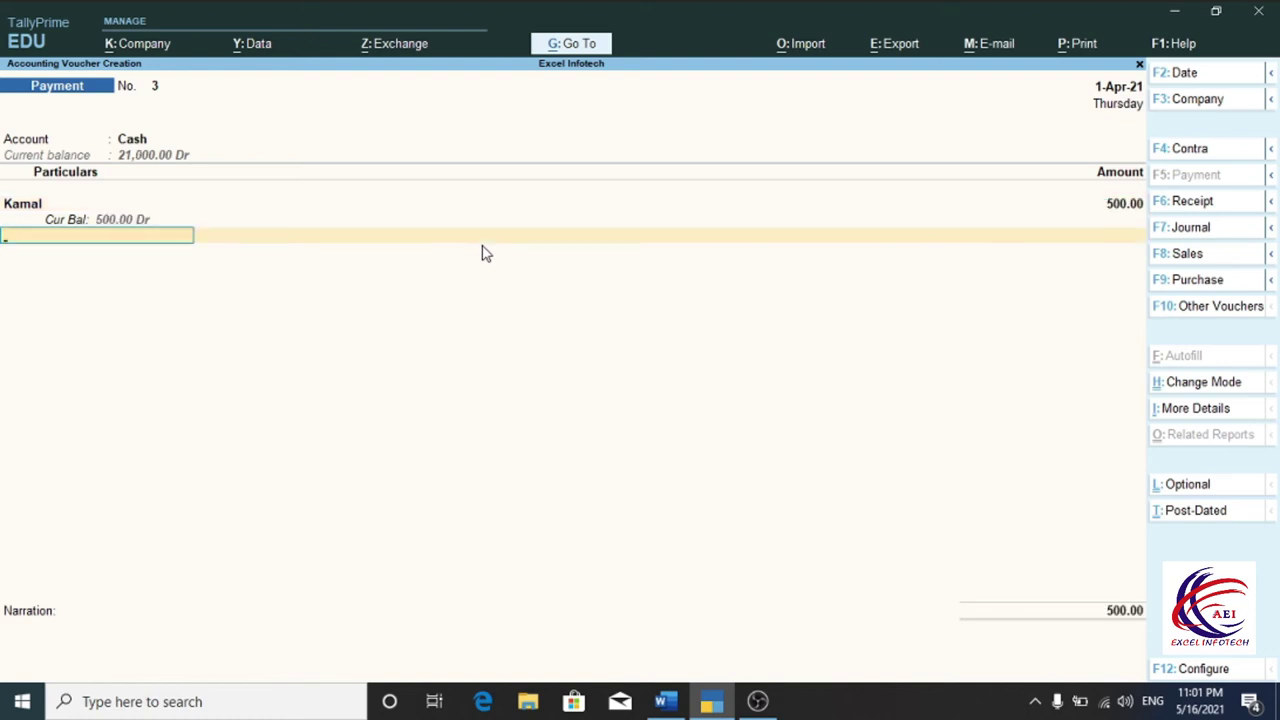
{"action": "key", "text": "Return"}
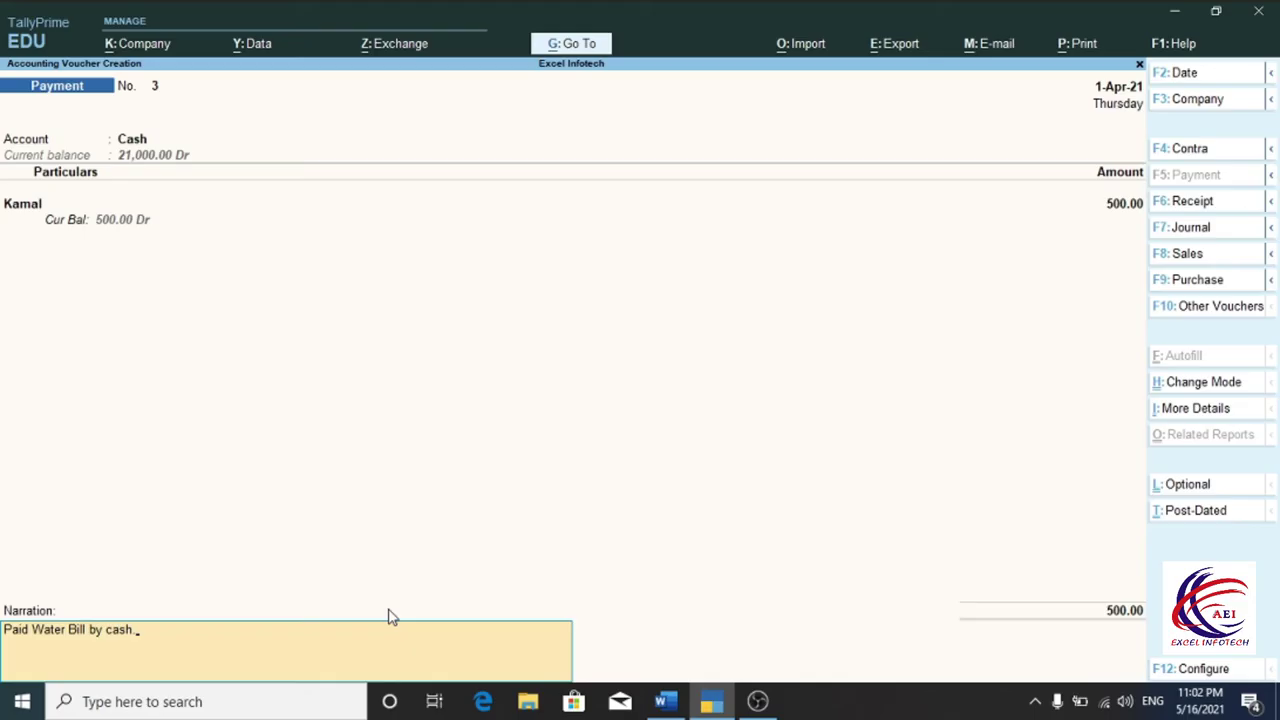
{"action": "key", "text": "Return"}
{"action": "key", "text": "Return"}
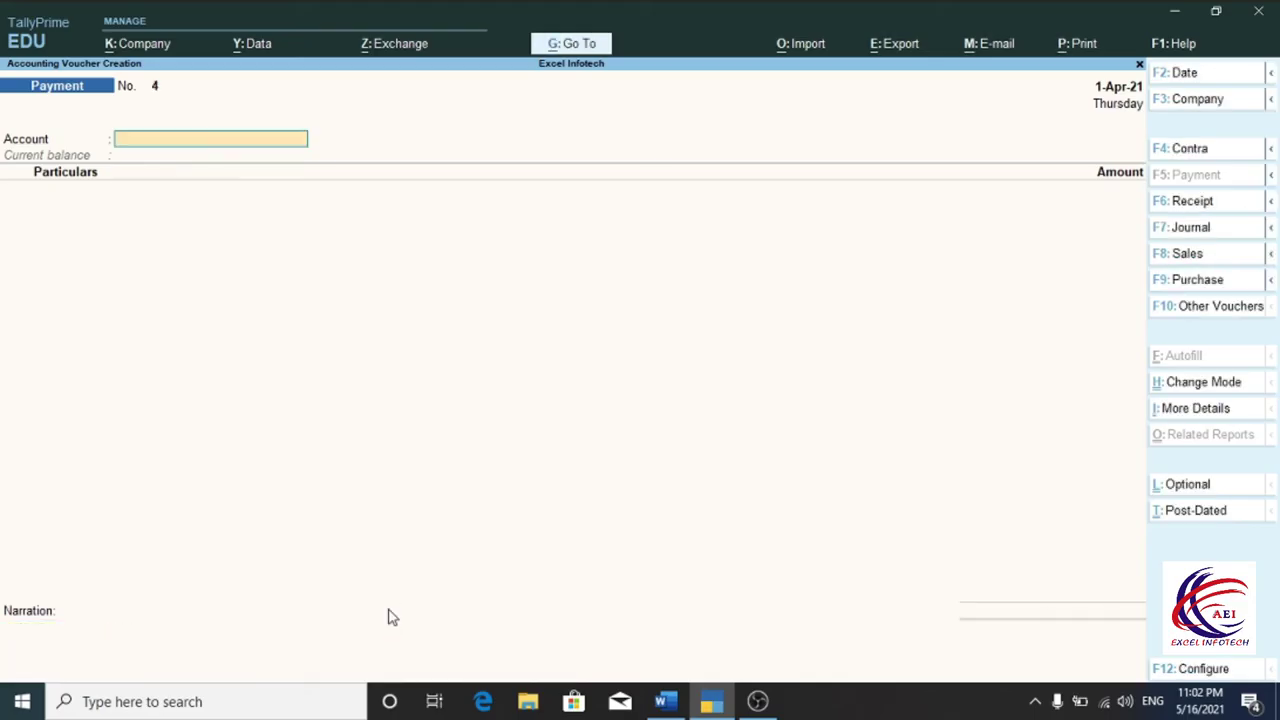
{"action": "key", "text": "alt+Tab"}
- Review question 4 in Word: Rs. 20,000/- rent paid to a party by HDFC Bank
{"action": "double_click", "coordinate": [305, 492]}
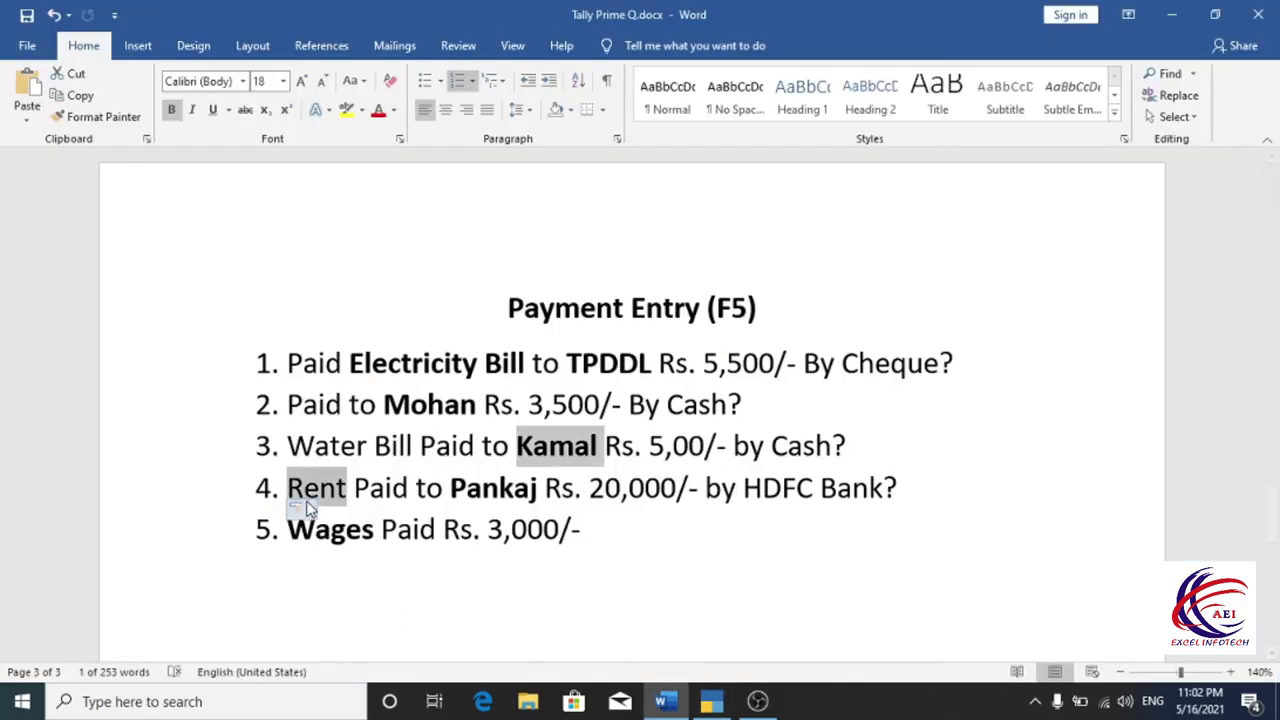
{"action": "left_click", "coordinate": [306, 500]}
{"action": "left_click", "coordinate": [497, 492]}
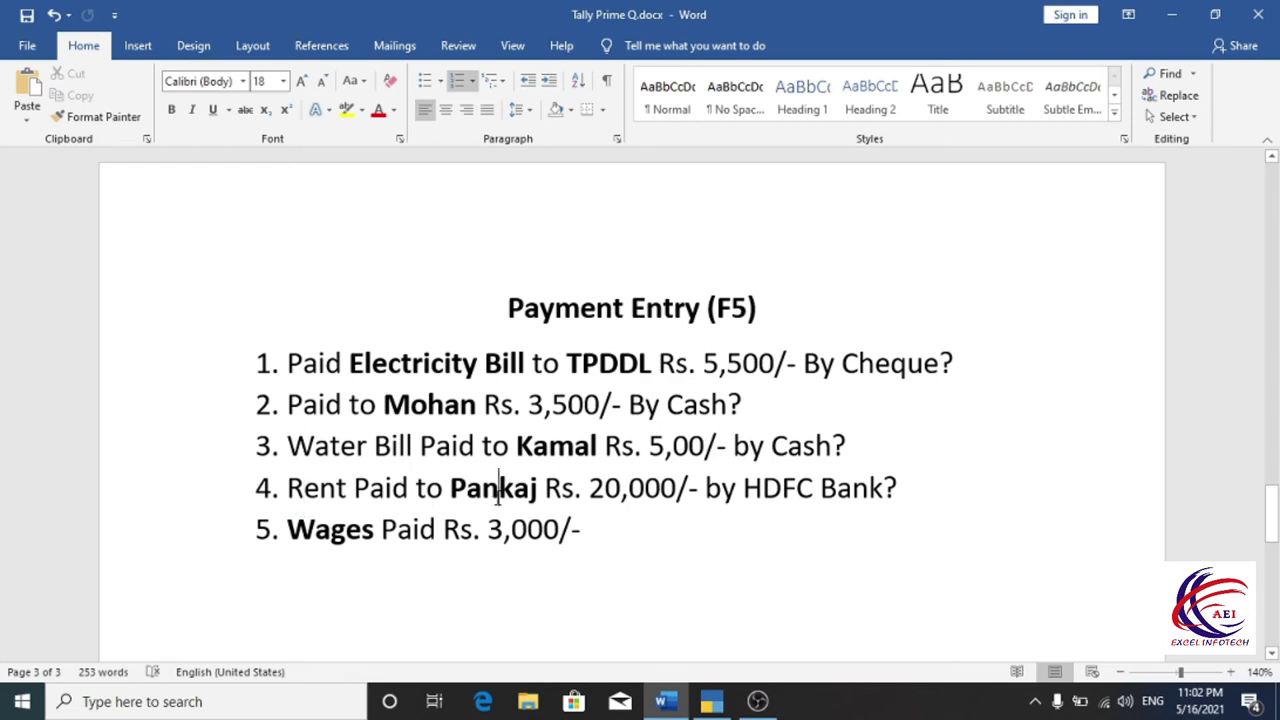
{"action": "double_click", "coordinate": [497, 492]}
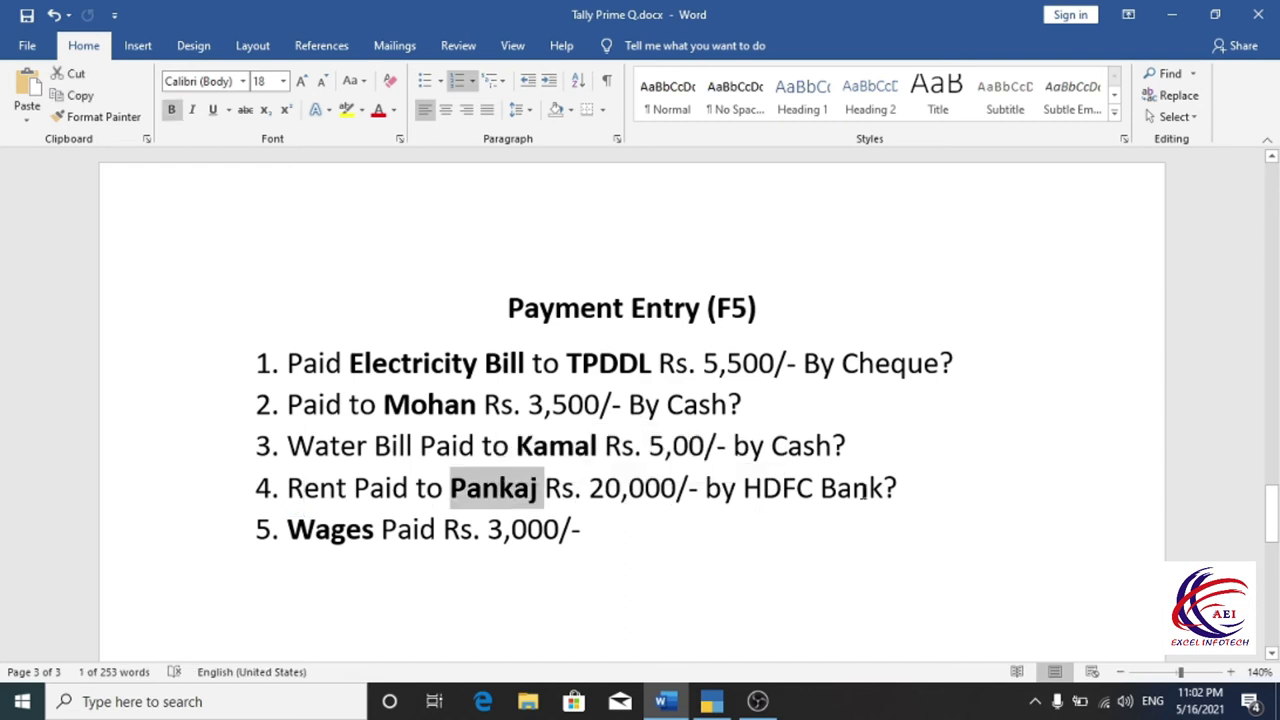
{"action": "left_click_drag", "start_coordinate": [746, 495], "coordinate": [872, 495]}
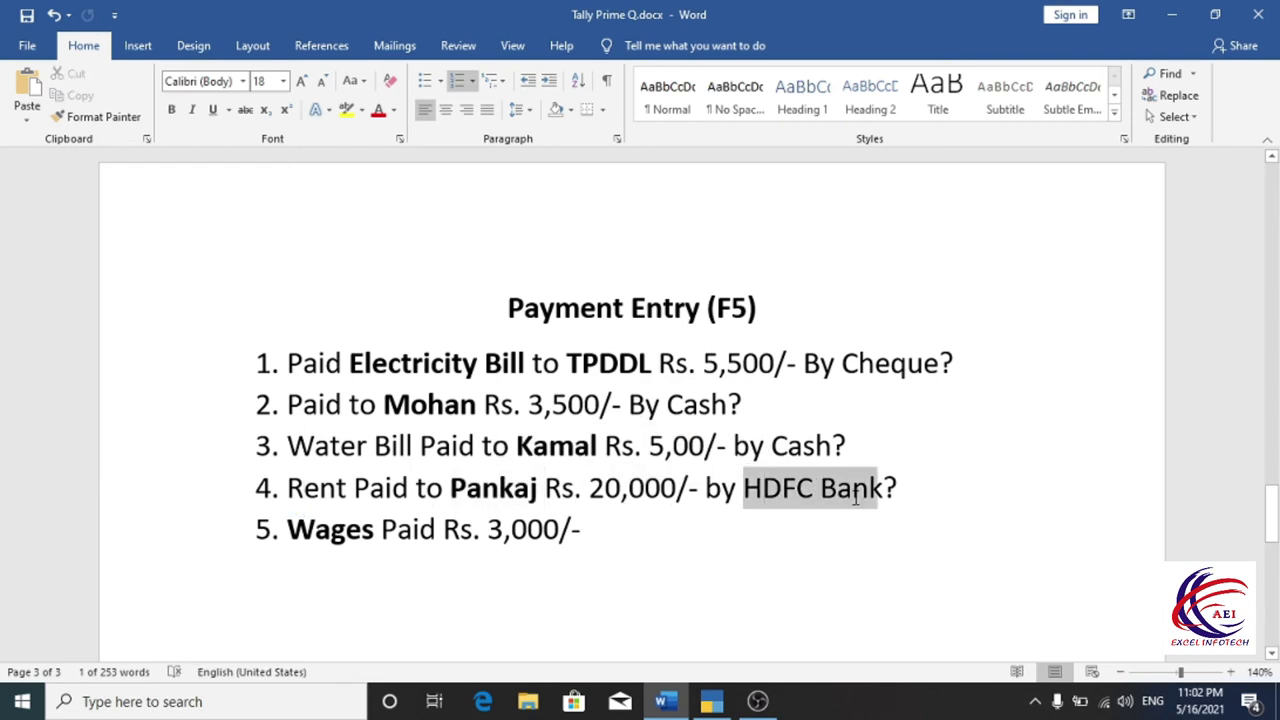
{"action": "left_click_drag", "start_coordinate": [592, 495], "coordinate": [651, 497]}
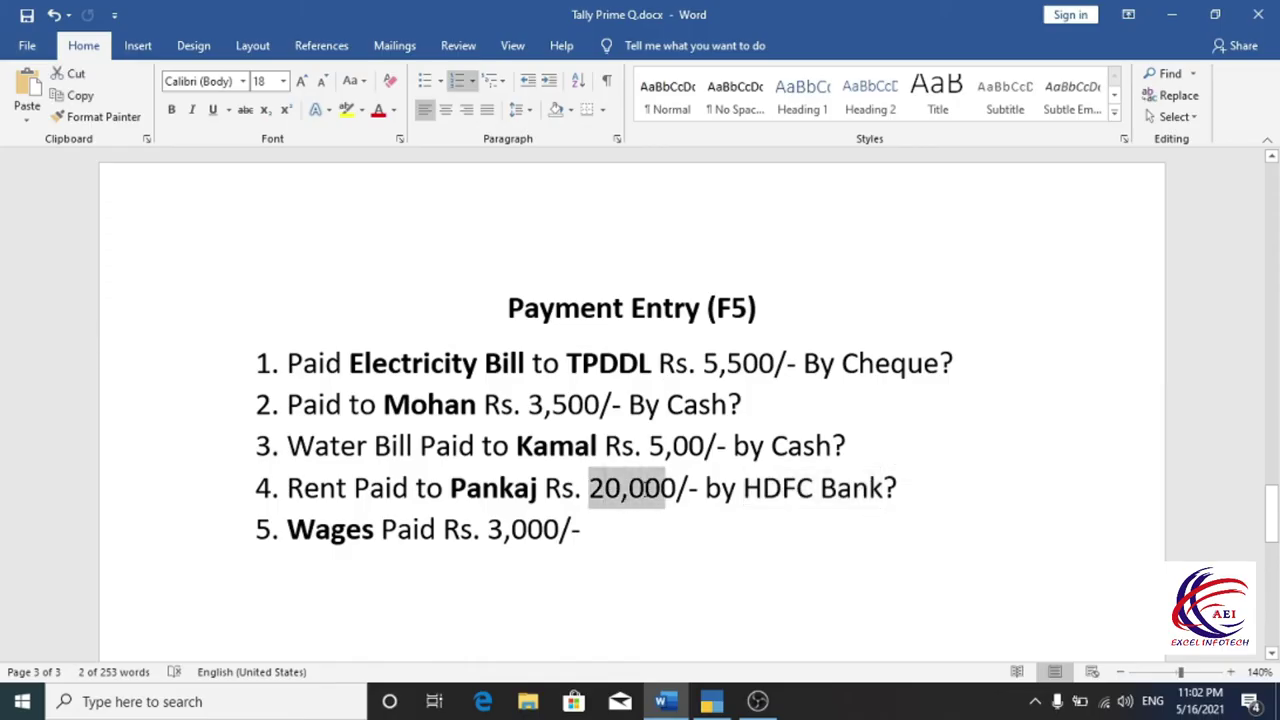
{"action": "left_click", "coordinate": [483, 488]}
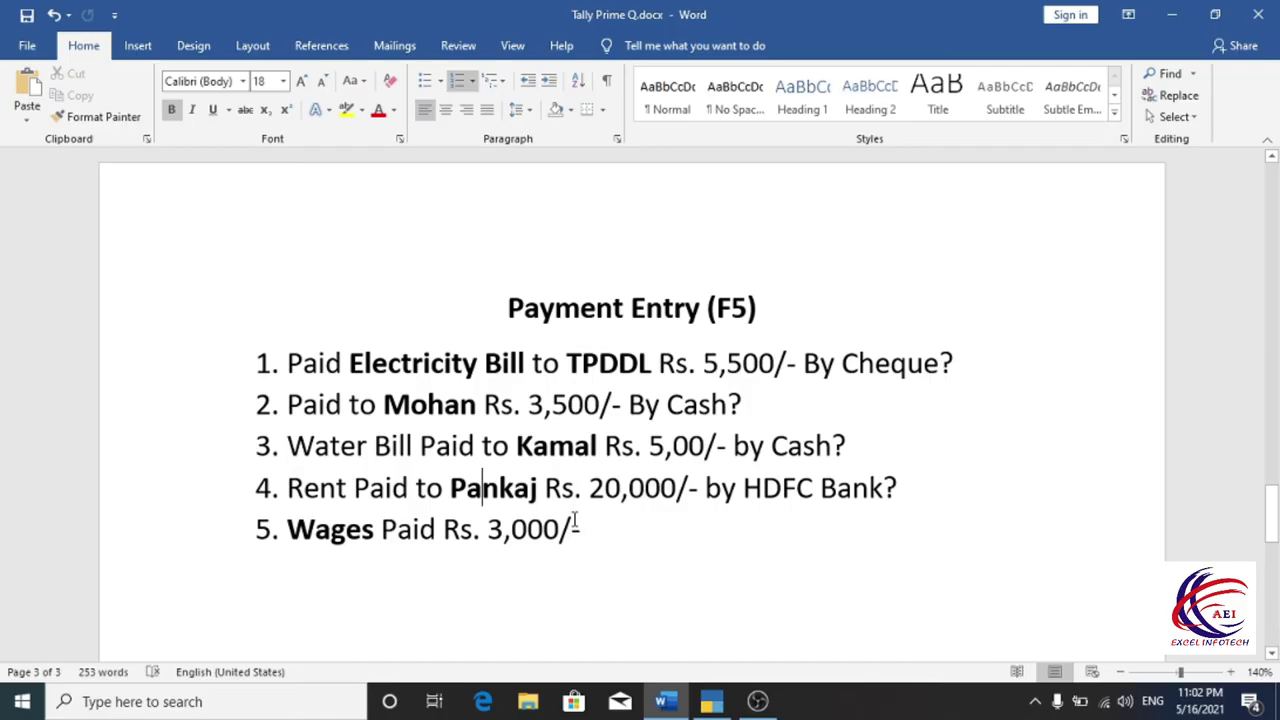
{"action": "key", "text": "alt+Tab"}
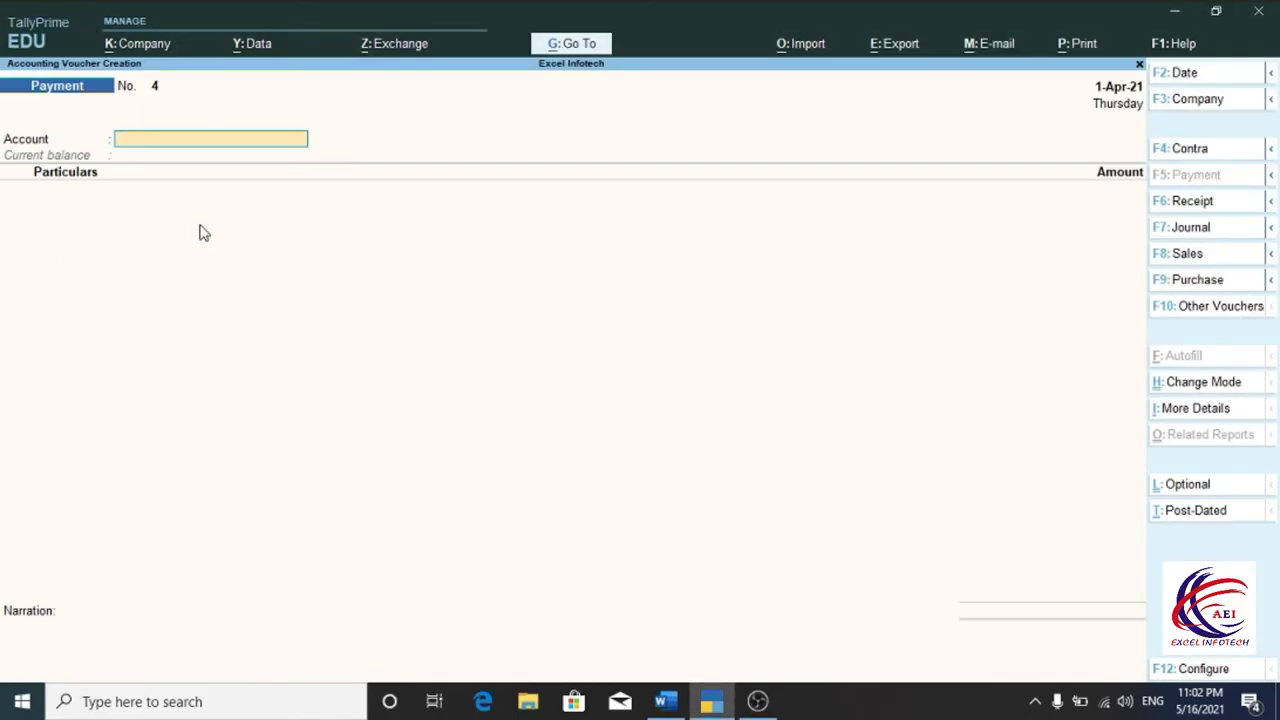
- Select HDFC Bank (balance 19,500.00 Dr) as voucher 4's account and recheck question 4
{"action": "key", "text": "Down"}
{"action": "key", "text": "Down"}
{"action": "key", "text": "Return"}
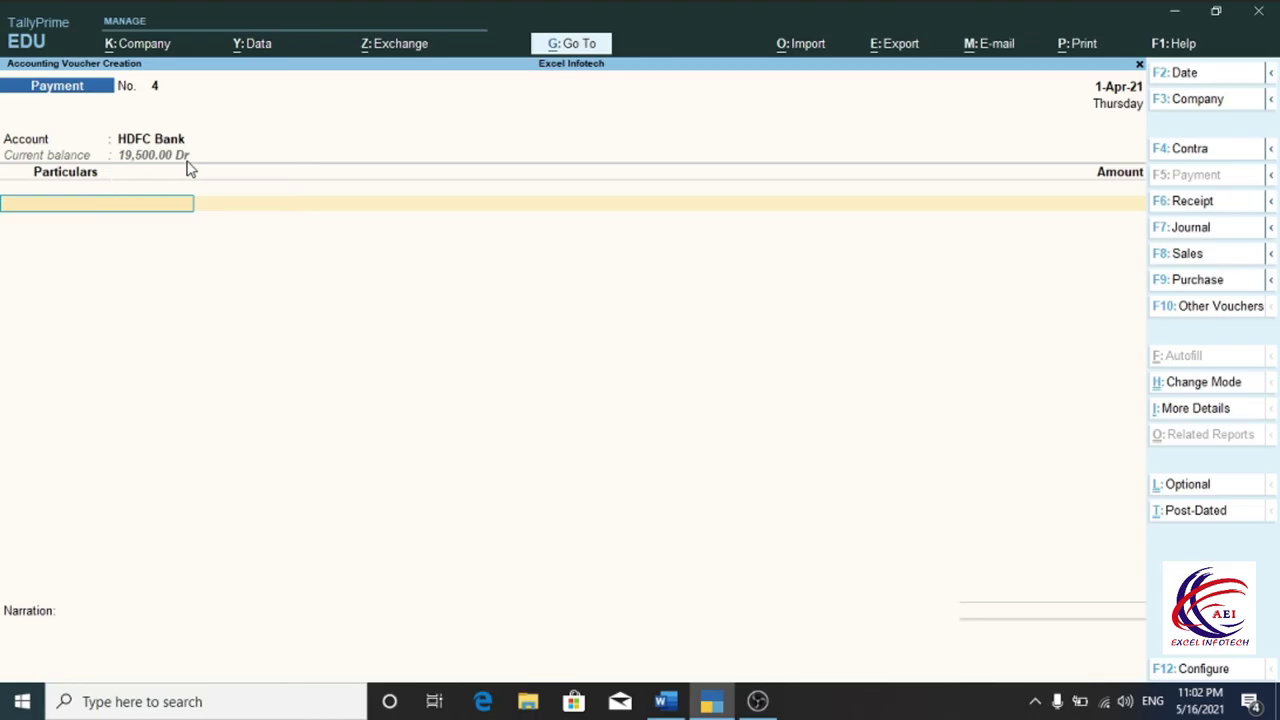
{"action": "key", "text": "alt+Tab"}
{"action": "triple_click", "coordinate": [621, 487]}
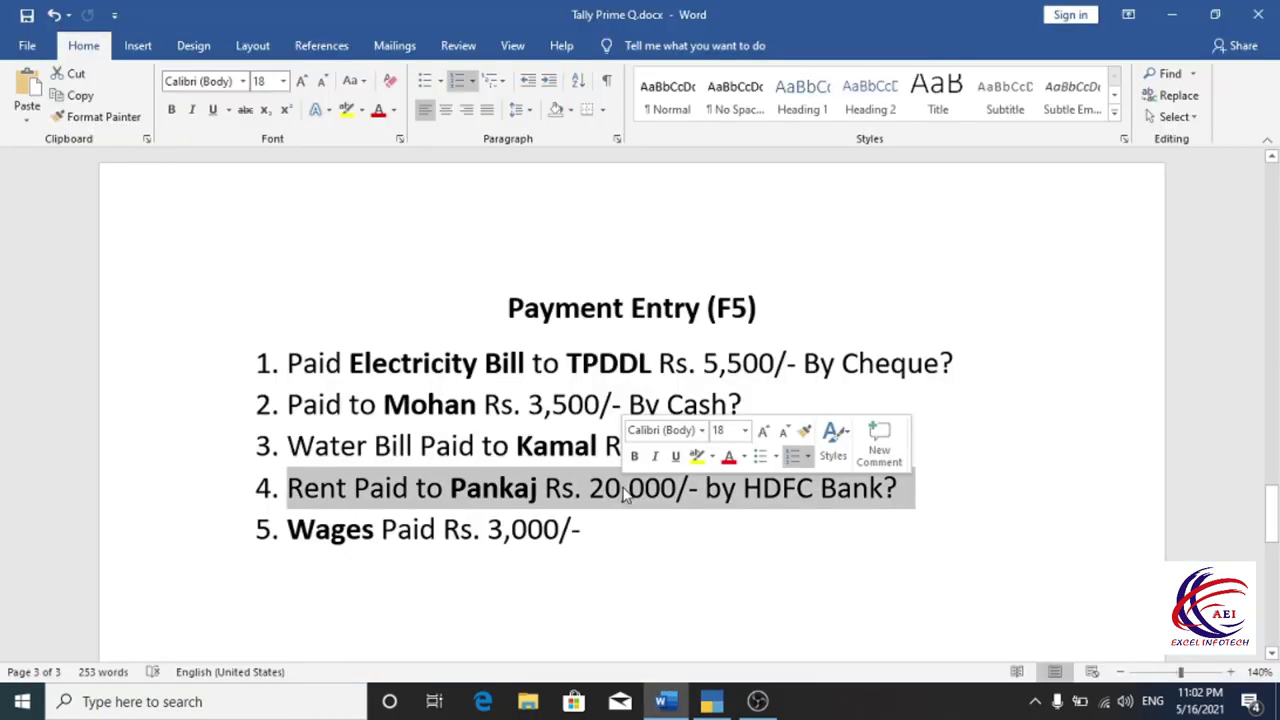
{"action": "key", "text": "alt+Tab"}
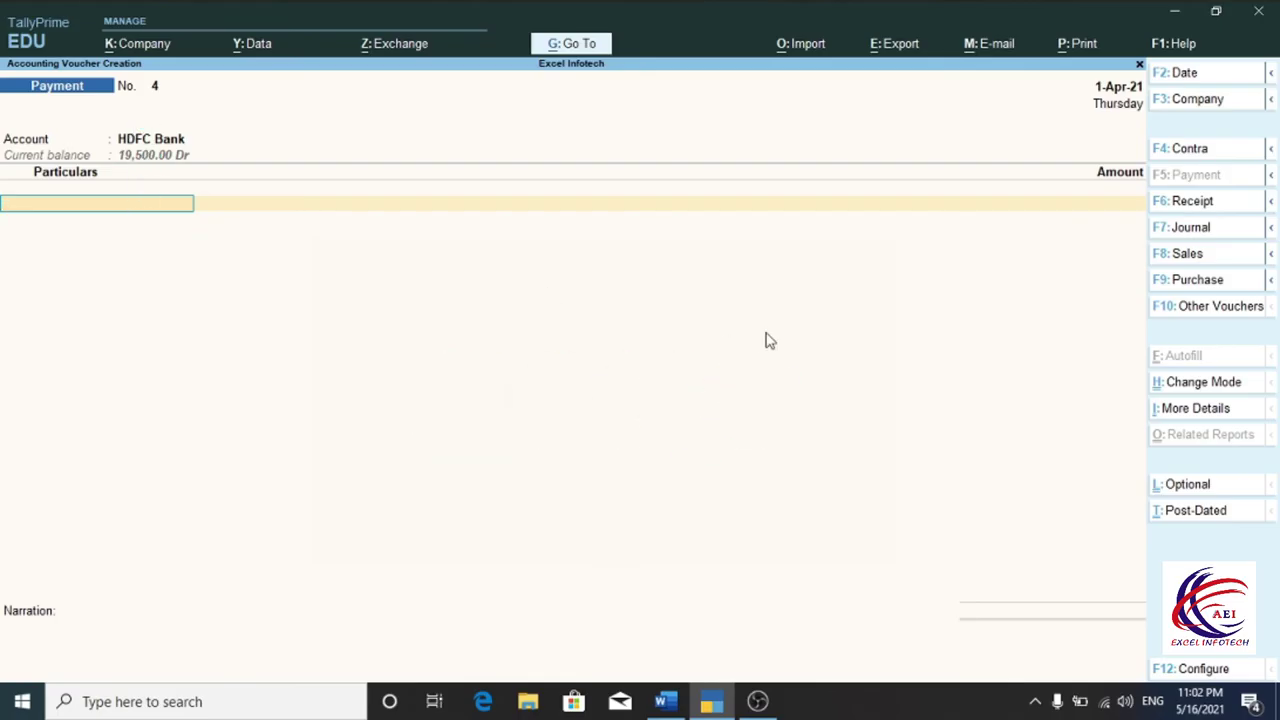
{"action": "key", "text": "F4"}
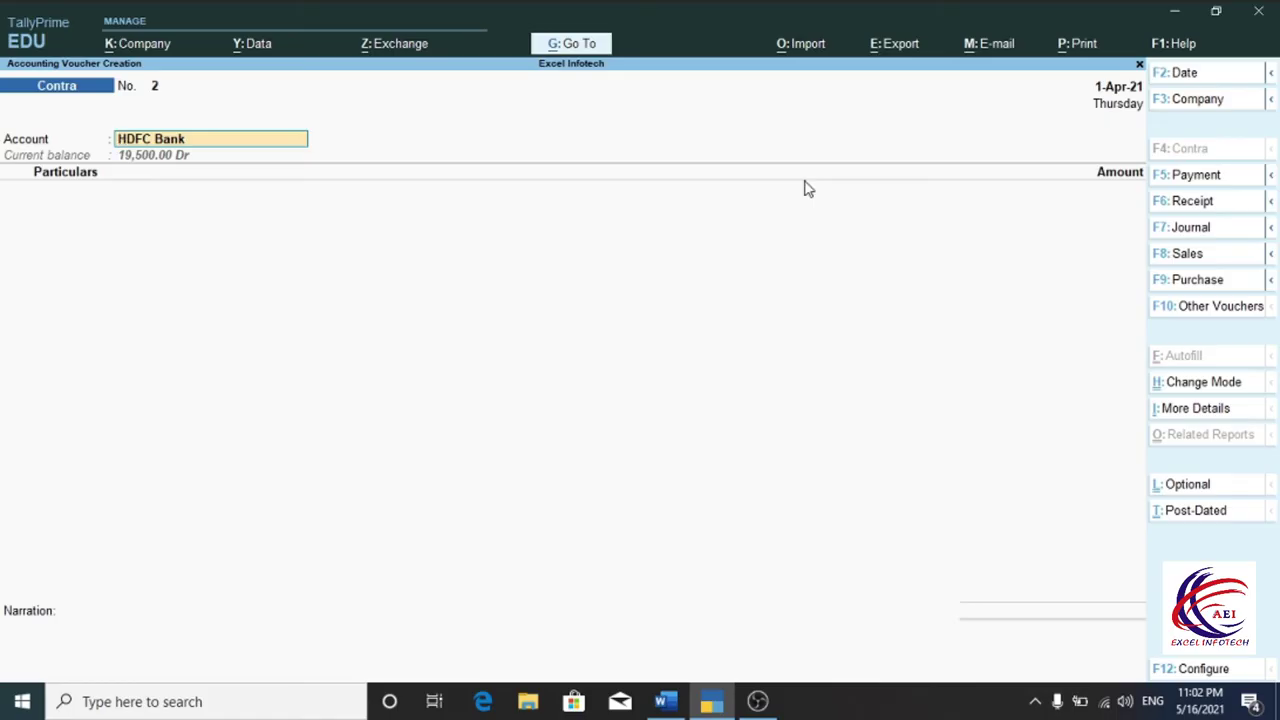
- Record contra voucher 2 moving 500 Cash into HDFC Bank as one 500 note
{"action": "key", "text": "Return"}
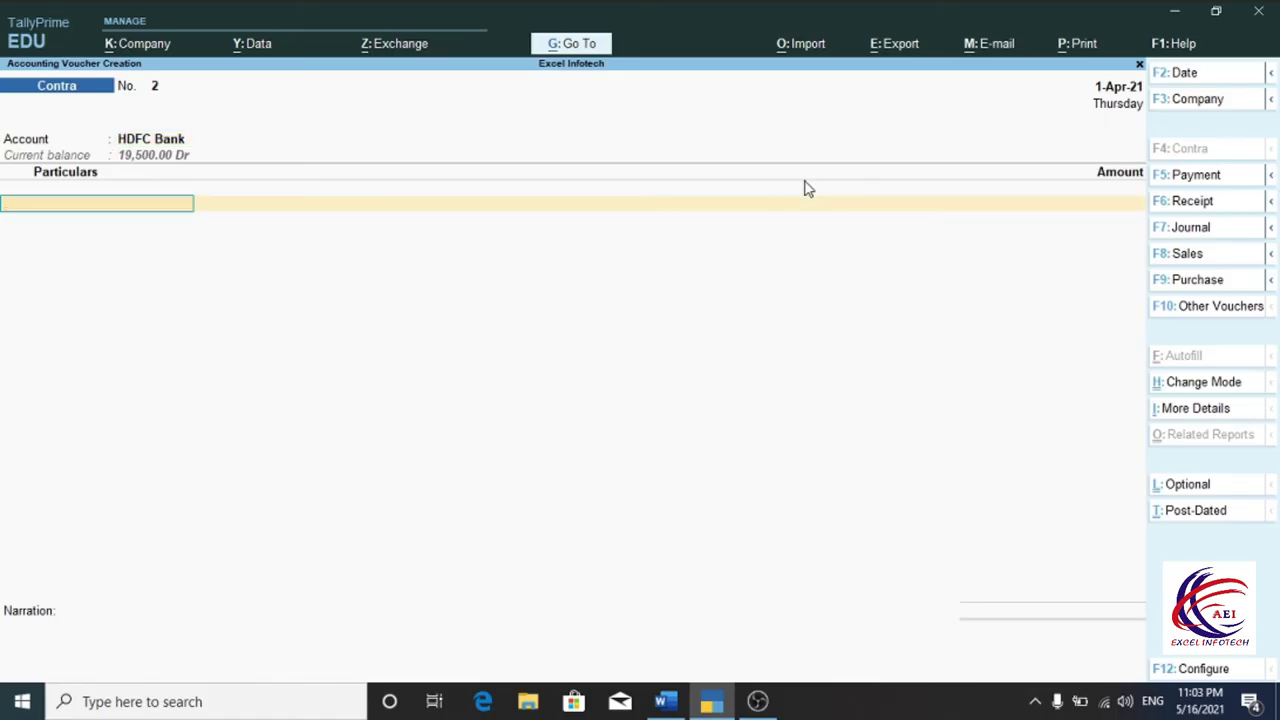
{"action": "key", "text": "Down"}
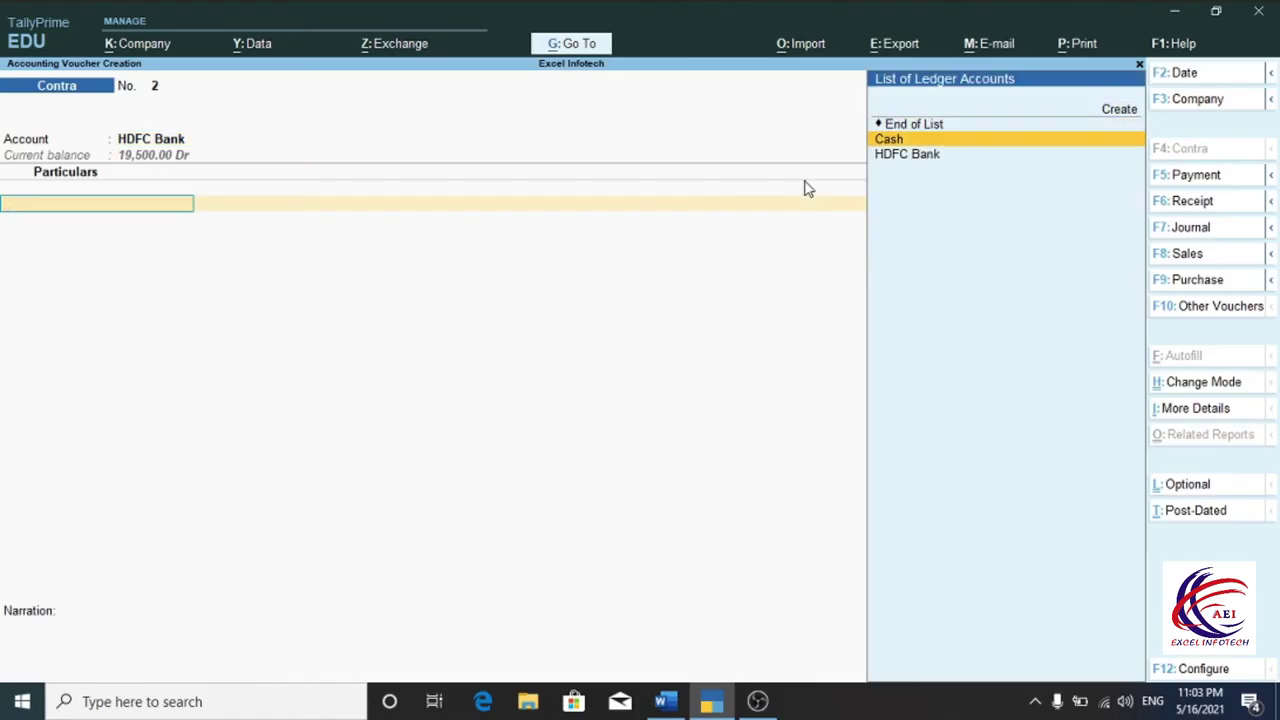
{"action": "key", "text": "Return"}
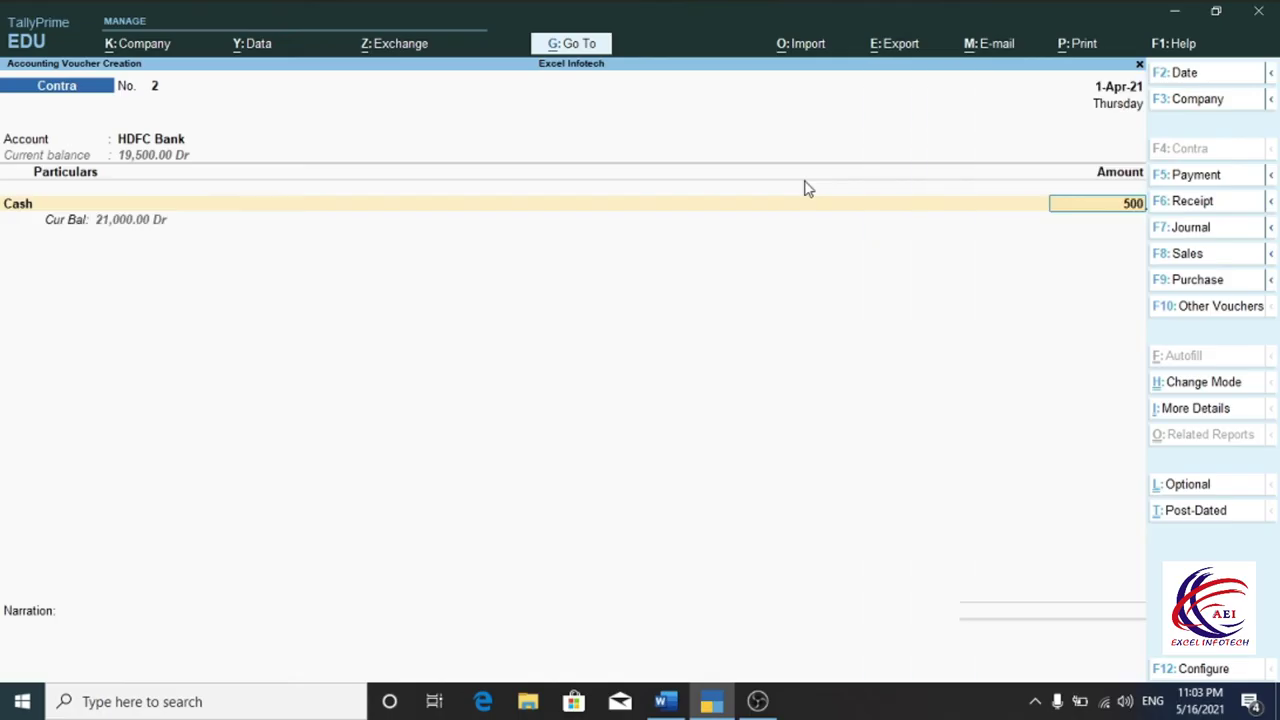
{"action": "key", "text": "Return"}
{"action": "key", "text": "Return"}
{"action": "key", "text": "Return"}
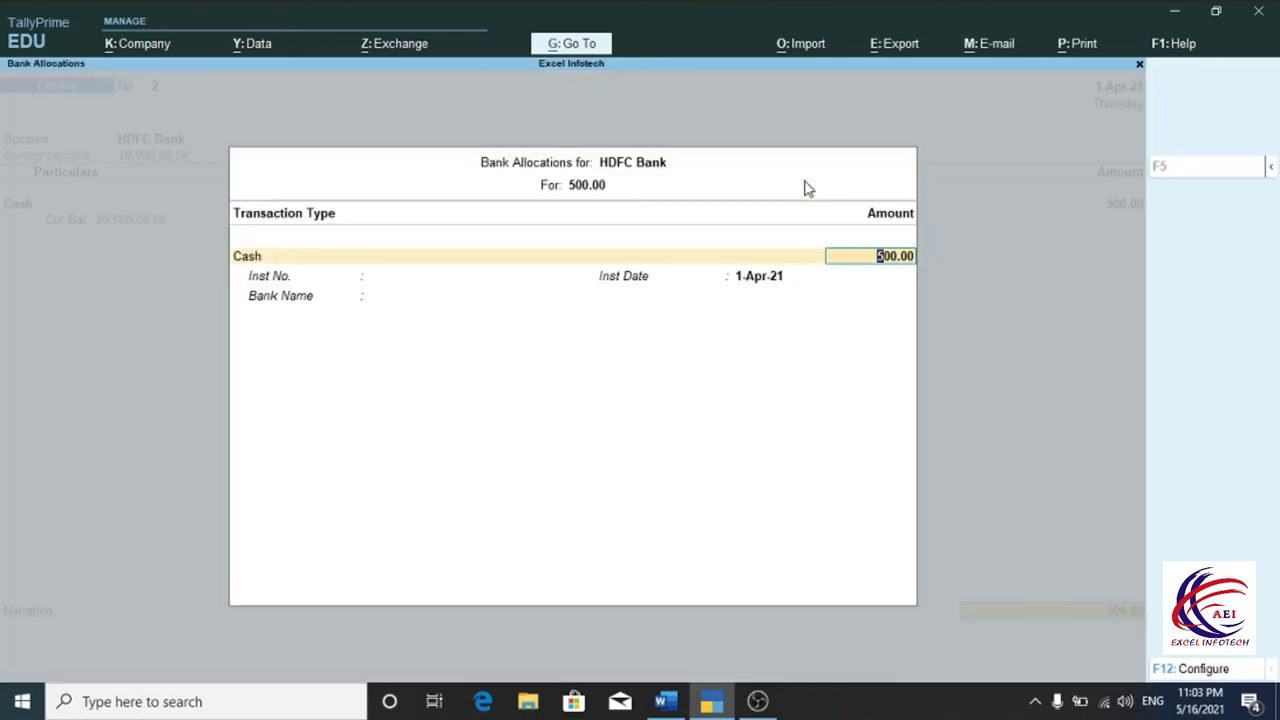
{"action": "key", "text": "Return"}
{"action": "key", "text": "Return"}
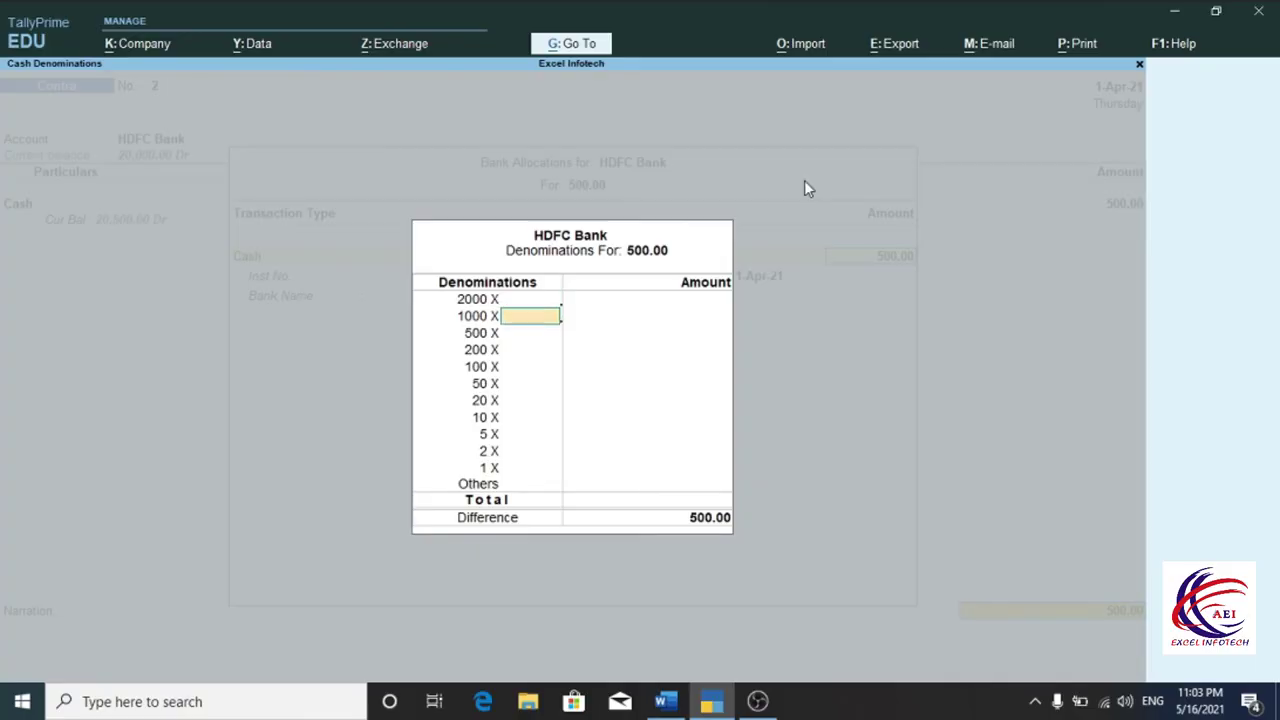
{"action": "key", "text": "Return"}
{"action": "key", "text": "Return"}
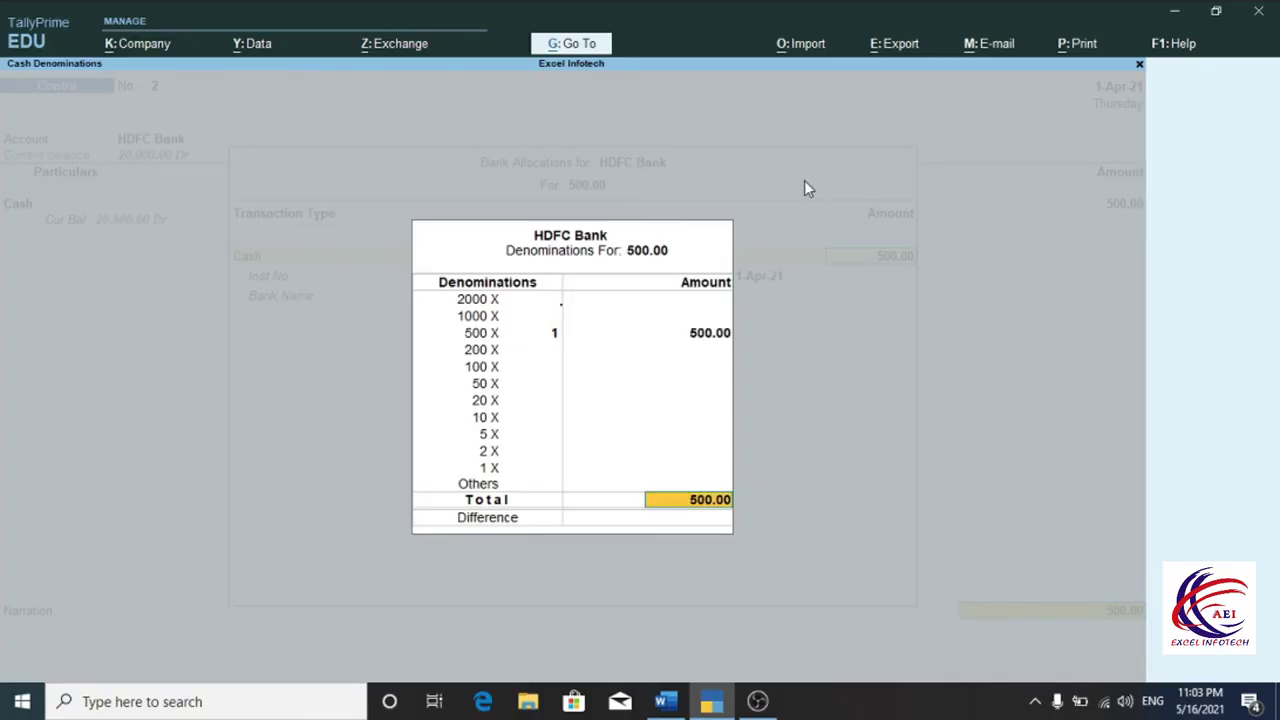
{"action": "key", "text": "Return"}
{"action": "key", "text": "Return"}
{"action": "key", "text": "Return"}
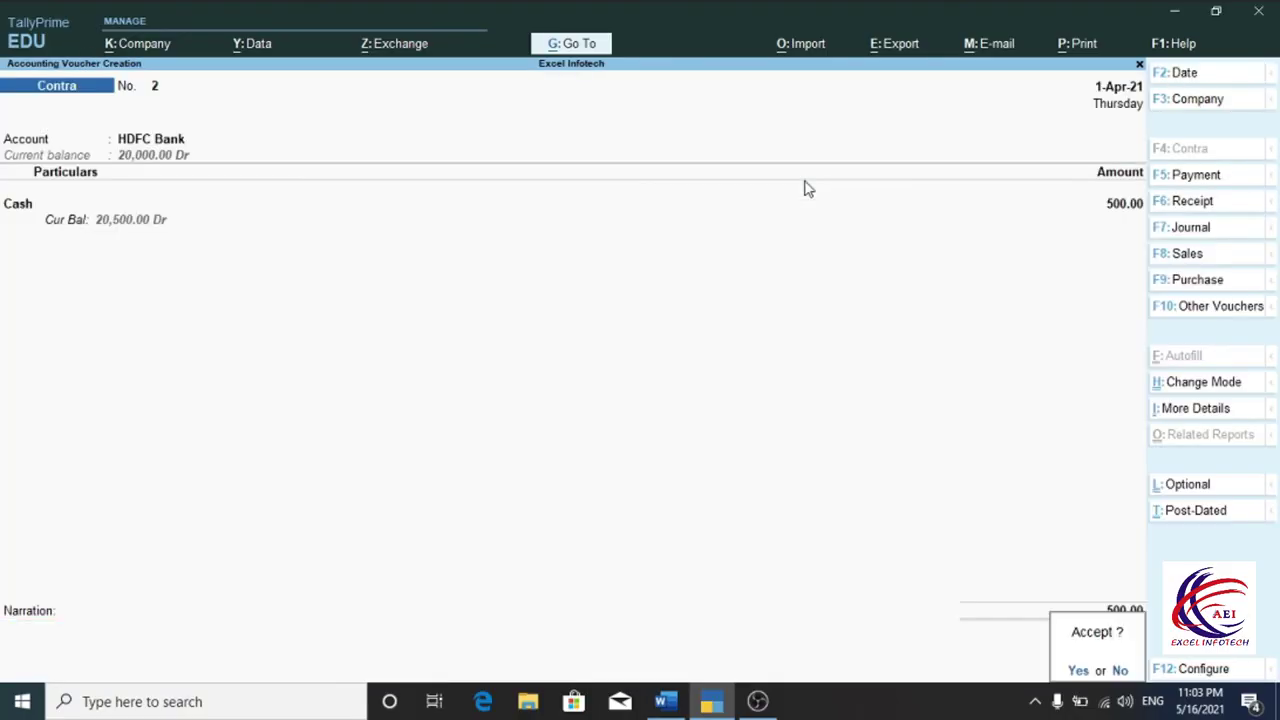
{"action": "key", "text": "Return"}
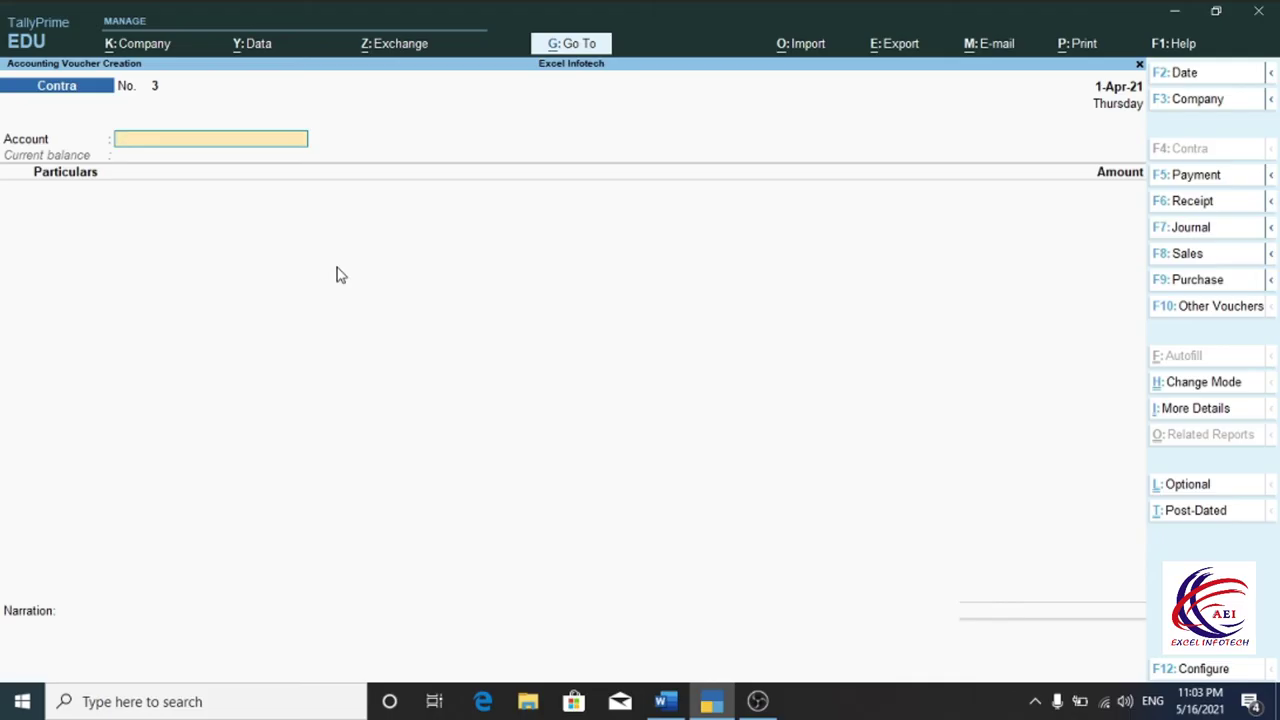
- Back in payment voucher 4, pick HDFC Bank and create the payee's Sundry Creditors ledger
{"action": "key", "text": "F5"}
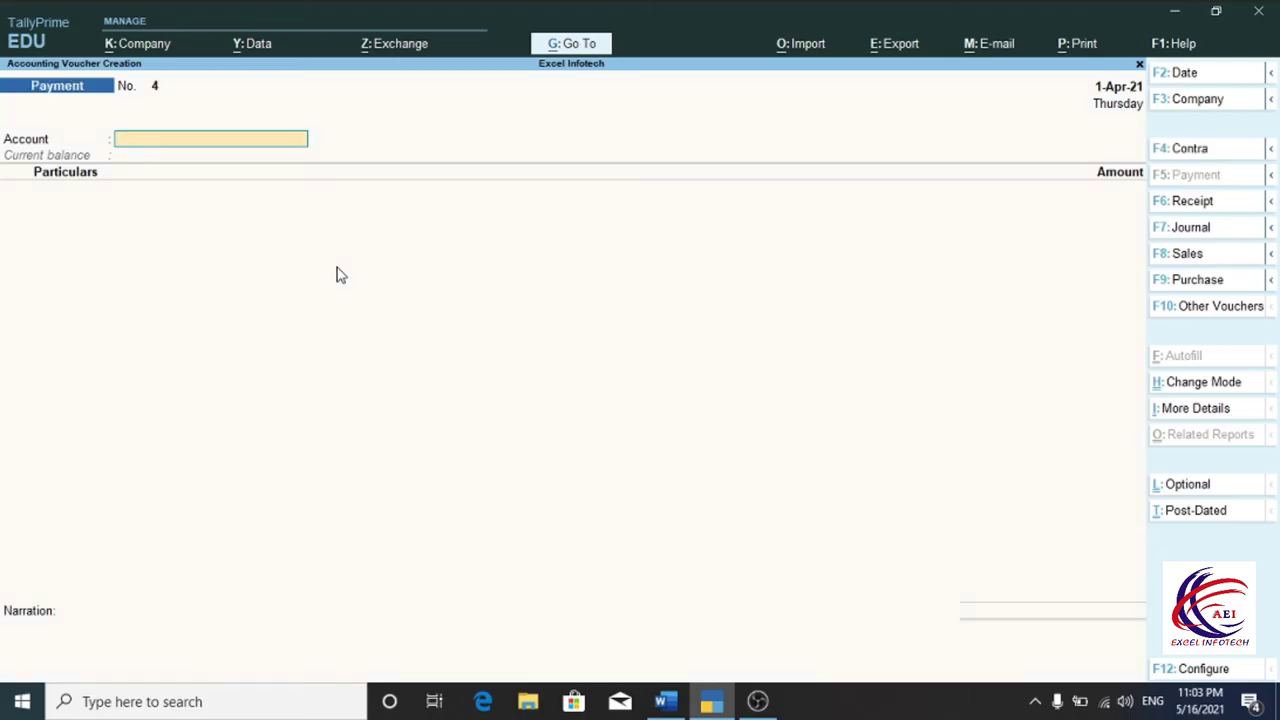
{"action": "key", "text": "Down"}
{"action": "key", "text": "Down"}
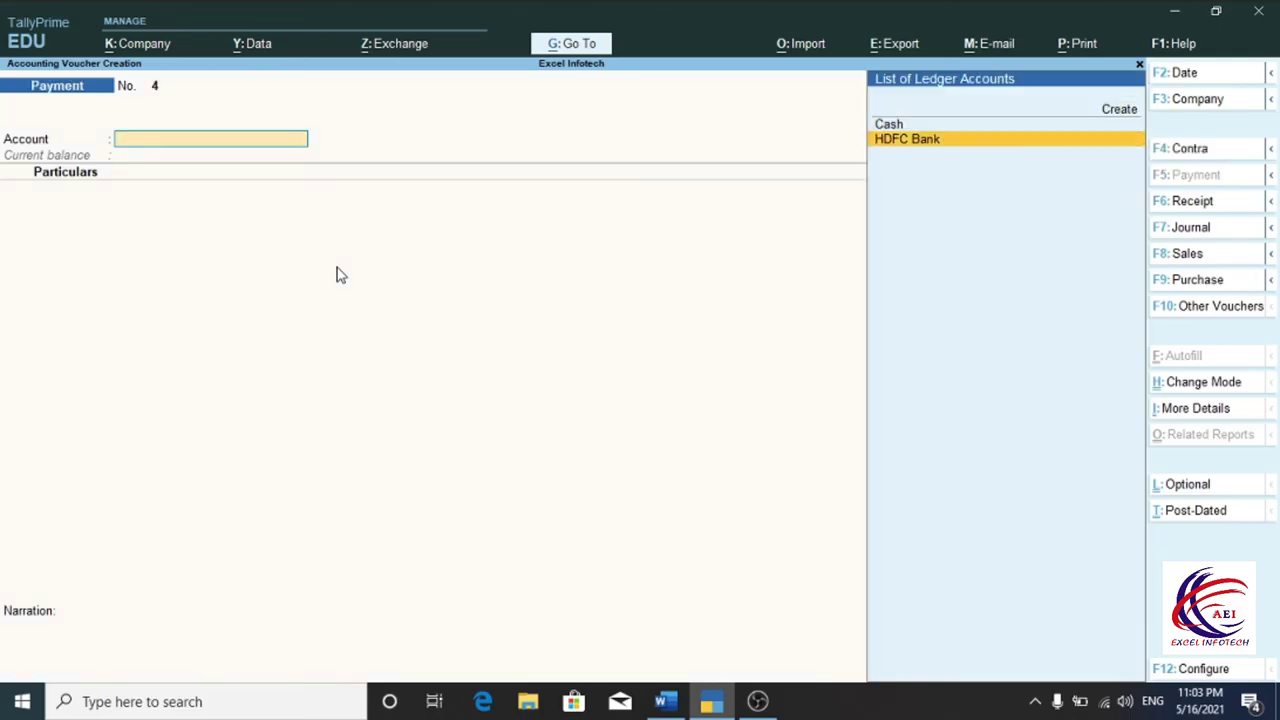
{"action": "key", "text": "Return"}
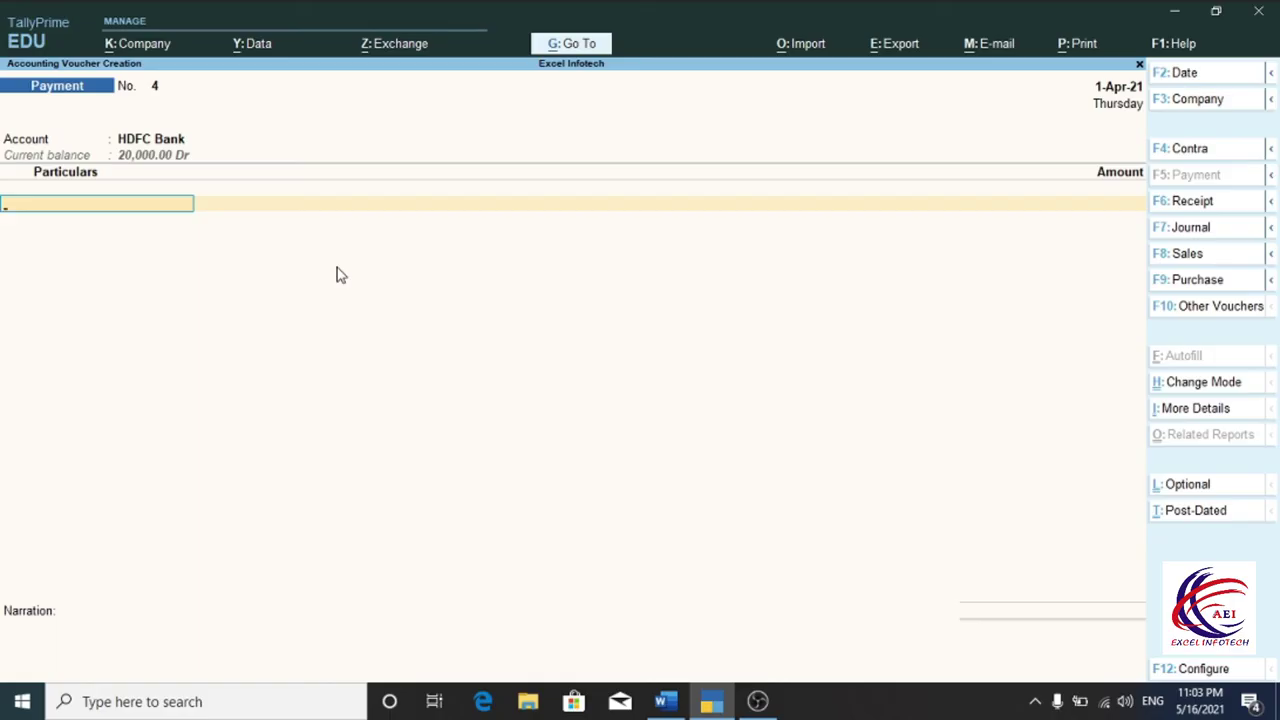
{"action": "key", "text": "alt+Tab"}
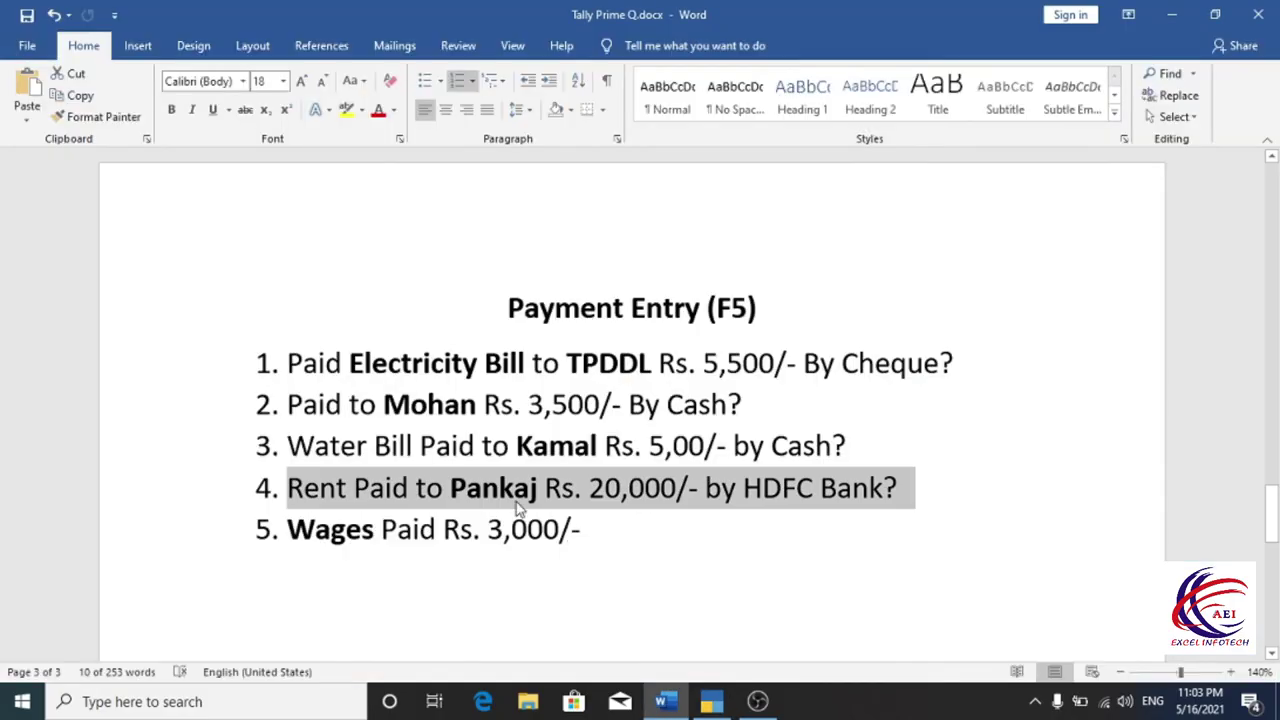
{"action": "key", "text": "alt+Tab"}
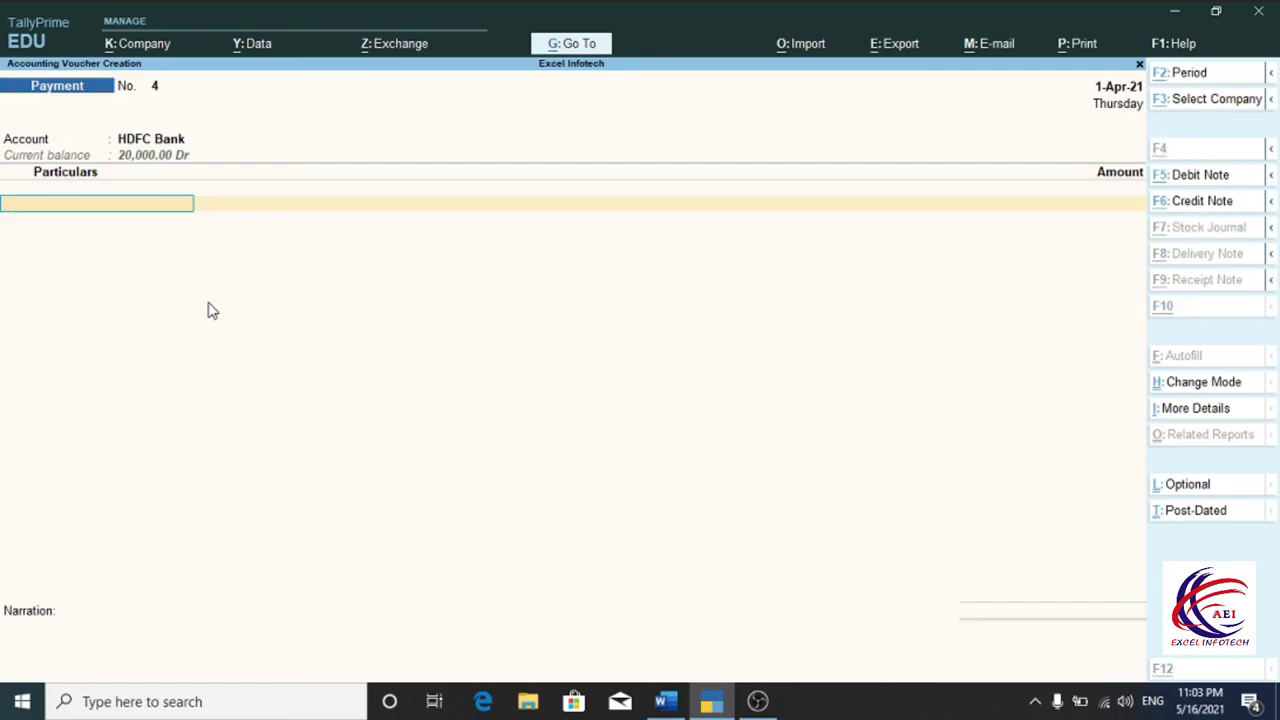
{"action": "key", "text": "alt+c"}
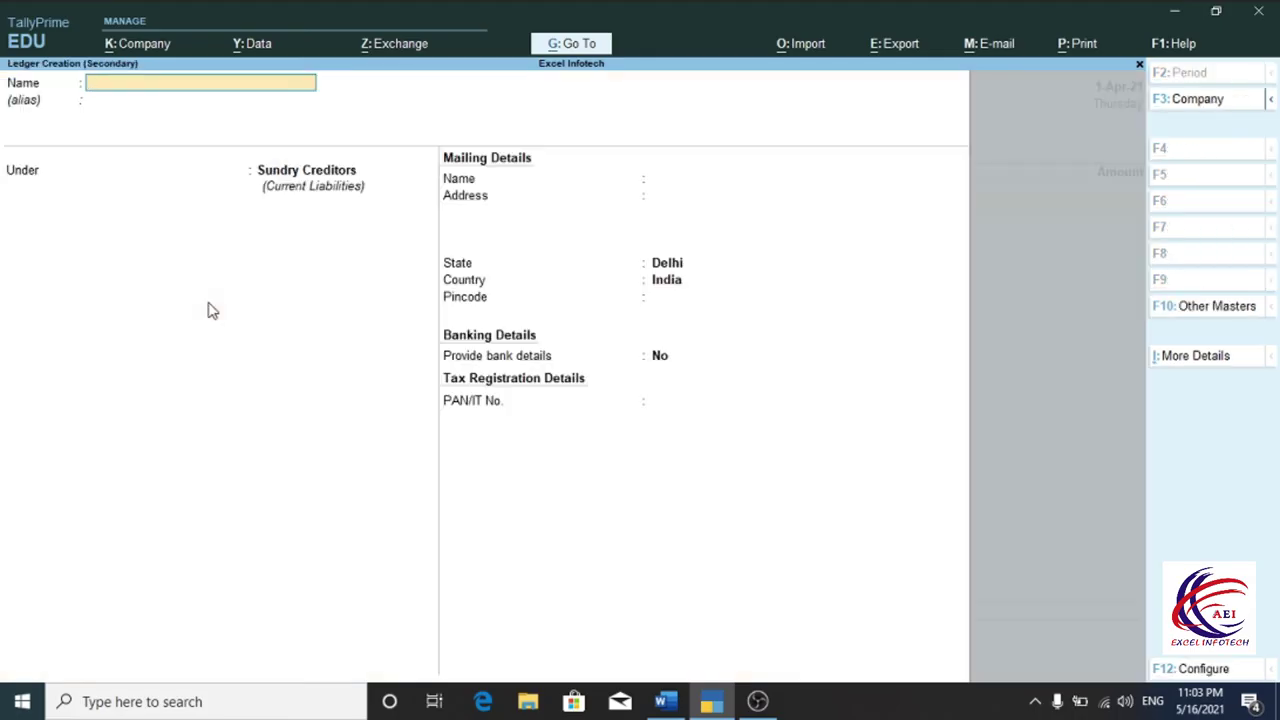
{"action": "type", "text": "Pankaj"}
{"action": "key", "text": "Return"}
{"action": "key", "text": "Return"}
{"action": "key", "text": "Return"}
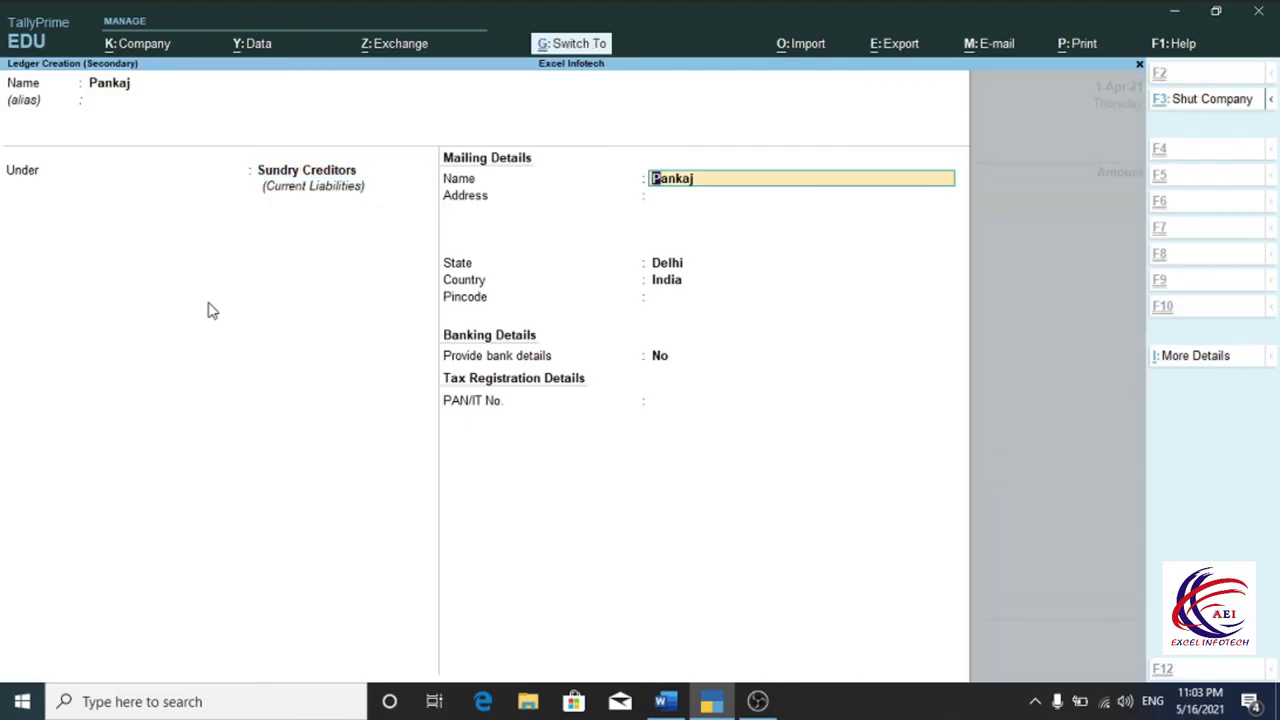
{"action": "key", "text": "ctrl+a"}
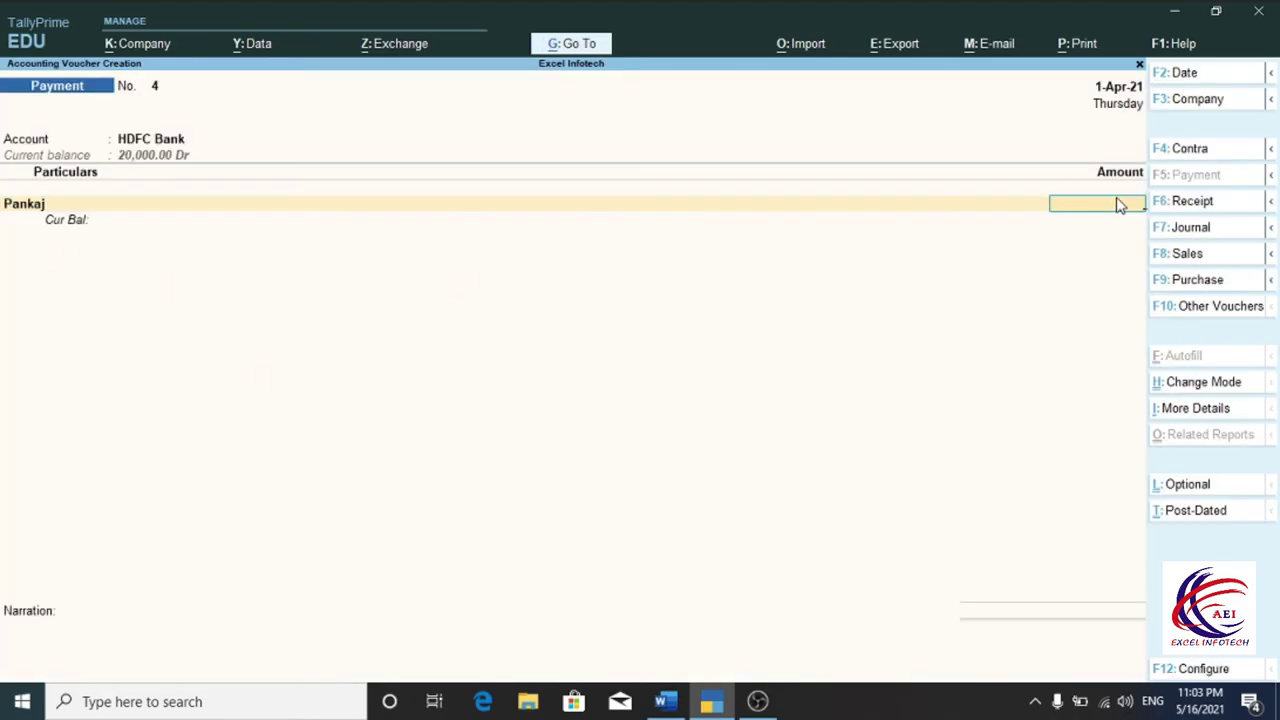
- Enter 20,000 for the payee, allocate it as a Cheque, and save voucher 4
{"action": "type", "text": "000"}
{"action": "key", "text": "Return"}
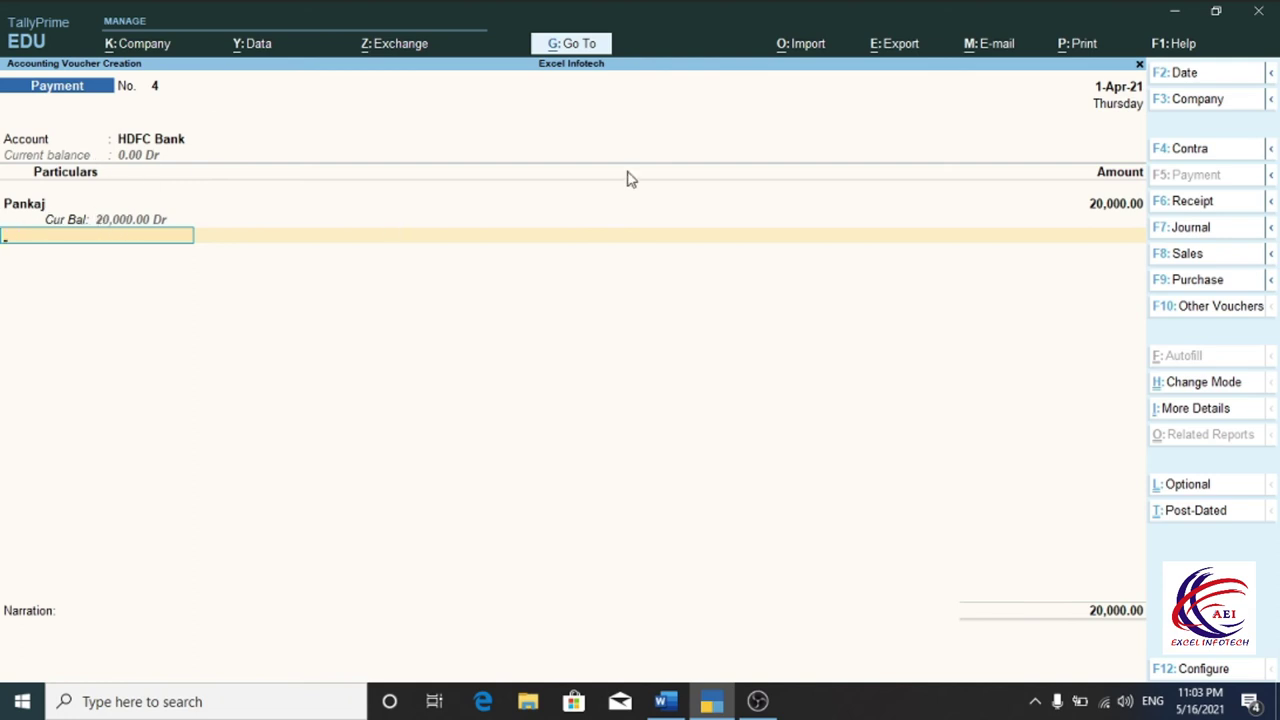
{"action": "key", "text": "Return"}
{"action": "key", "text": "Return"}
{"action": "key", "text": "Return"}
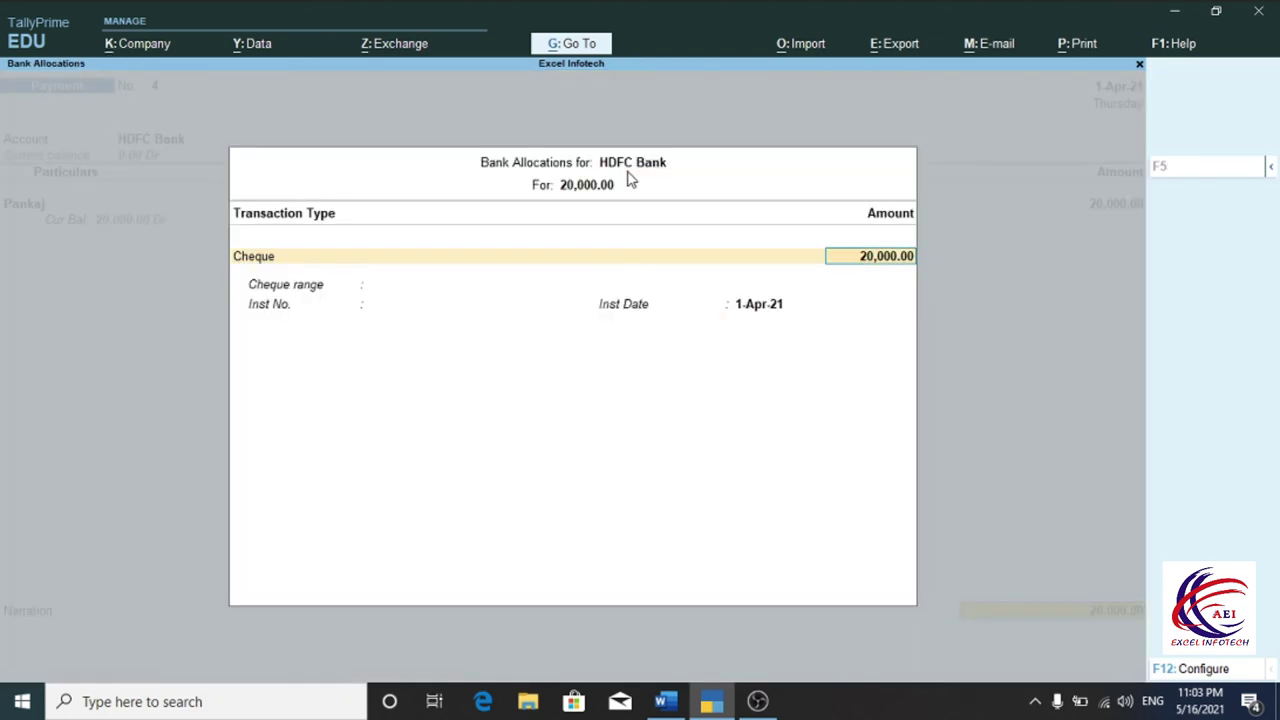
{"action": "key", "text": "Return"}
{"action": "key", "text": "Return"}
{"action": "key", "text": "Return"}
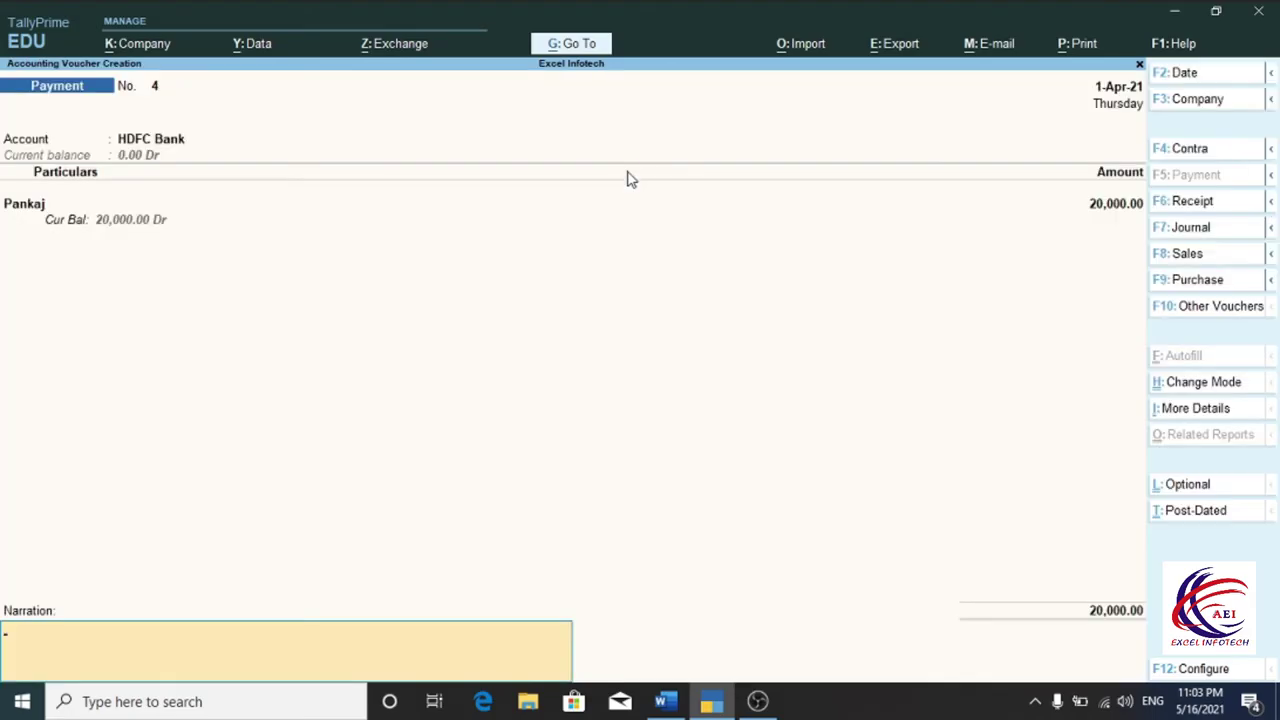
{"action": "key", "text": "Return"}
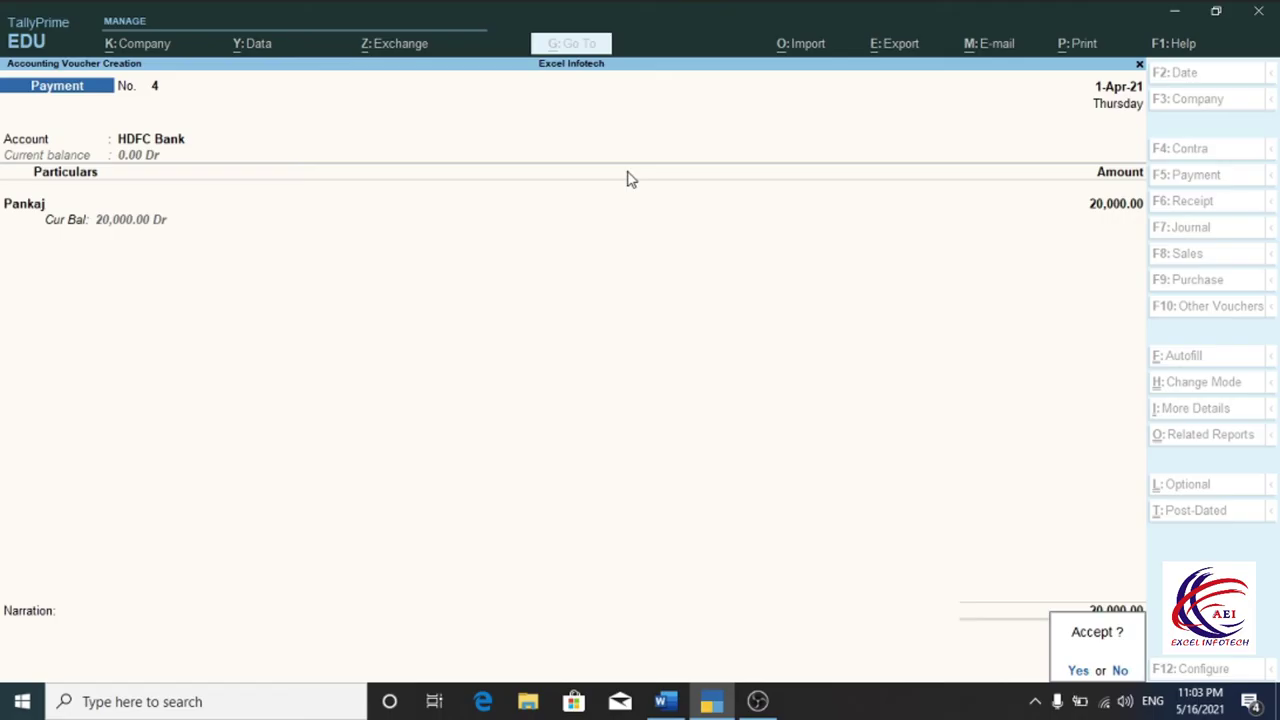
{"action": "key", "text": "Return"}
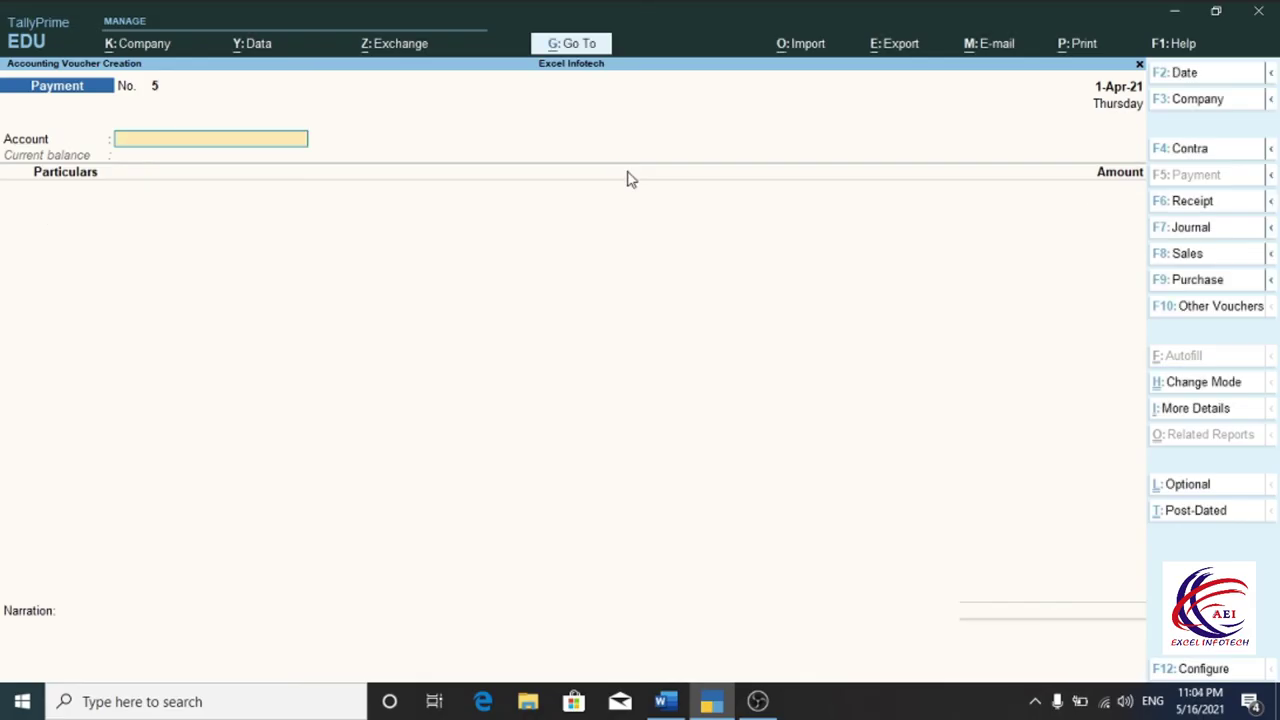
{"action": "key", "text": "alt+Tab"}
{"action": "left_click_drag", "start_coordinate": [290, 530], "coordinate": [510, 546]}
{"action": "key", "text": "Right"}
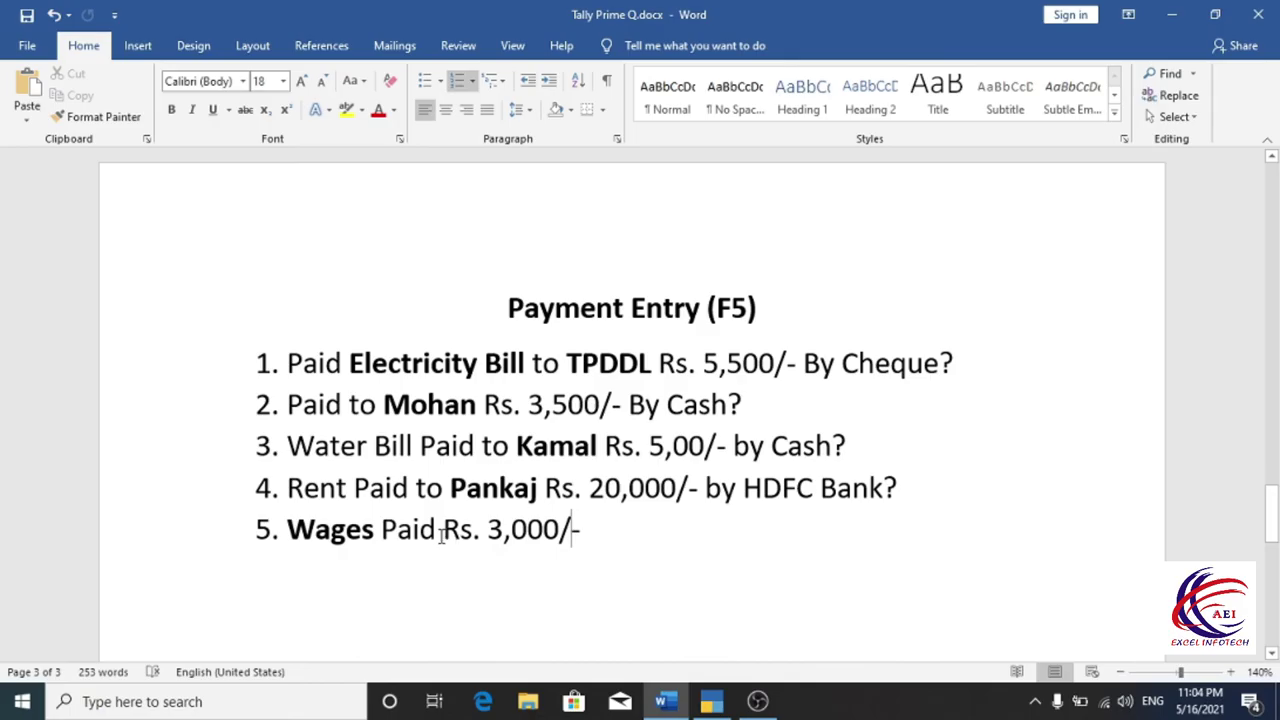
{"action": "left_click_drag", "start_coordinate": [288, 535], "coordinate": [558, 545]}
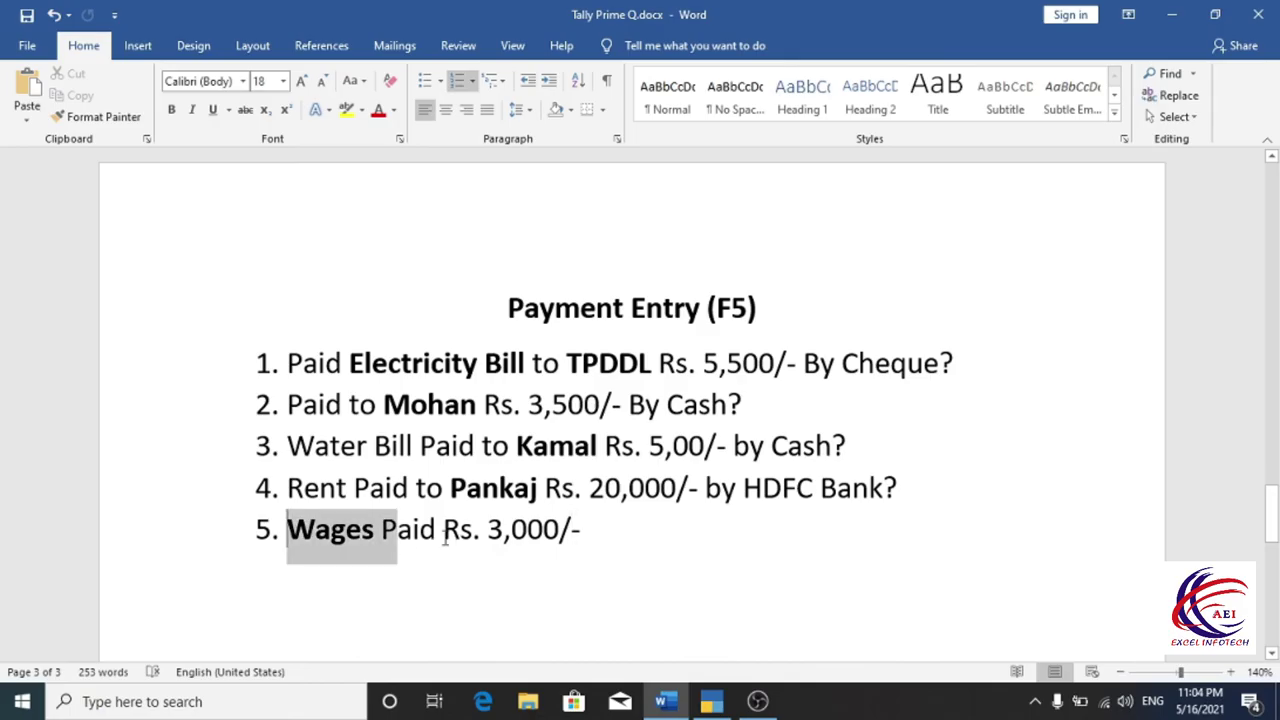
{"action": "left_click", "coordinate": [634, 560]}
{"action": "double_click", "coordinate": [322, 535]}
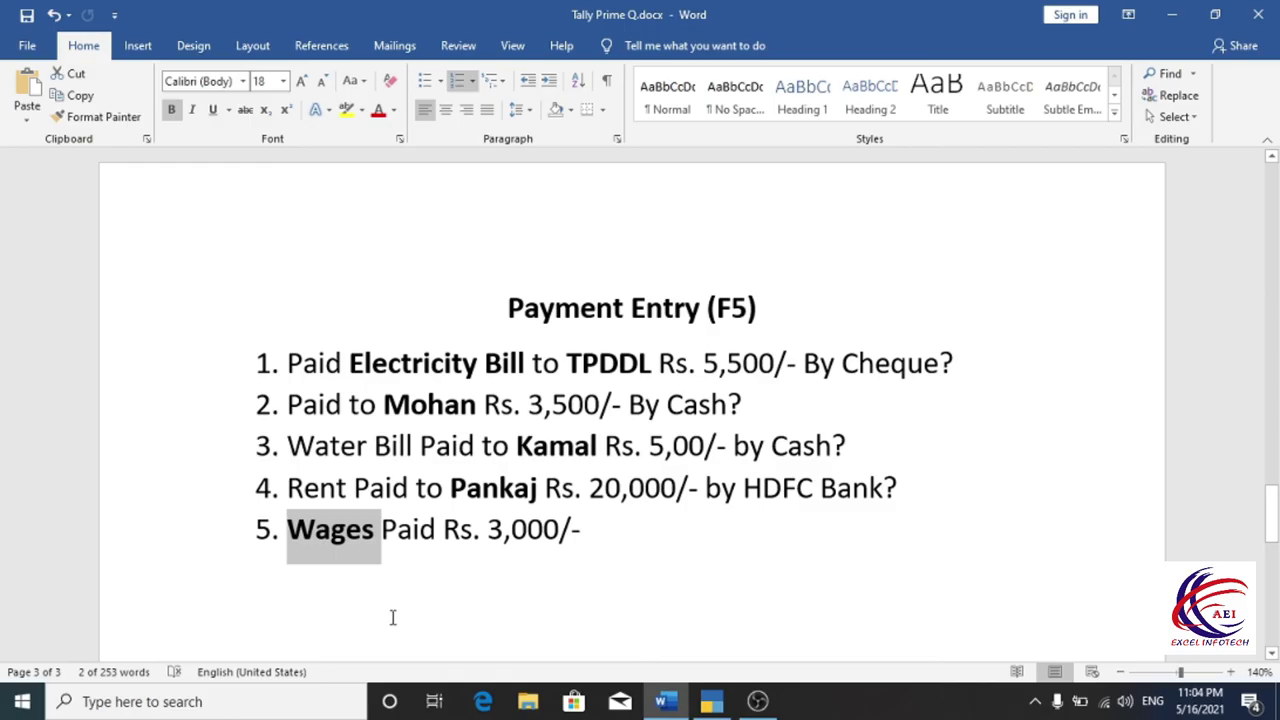
{"action": "key", "text": "alt+Tab"}
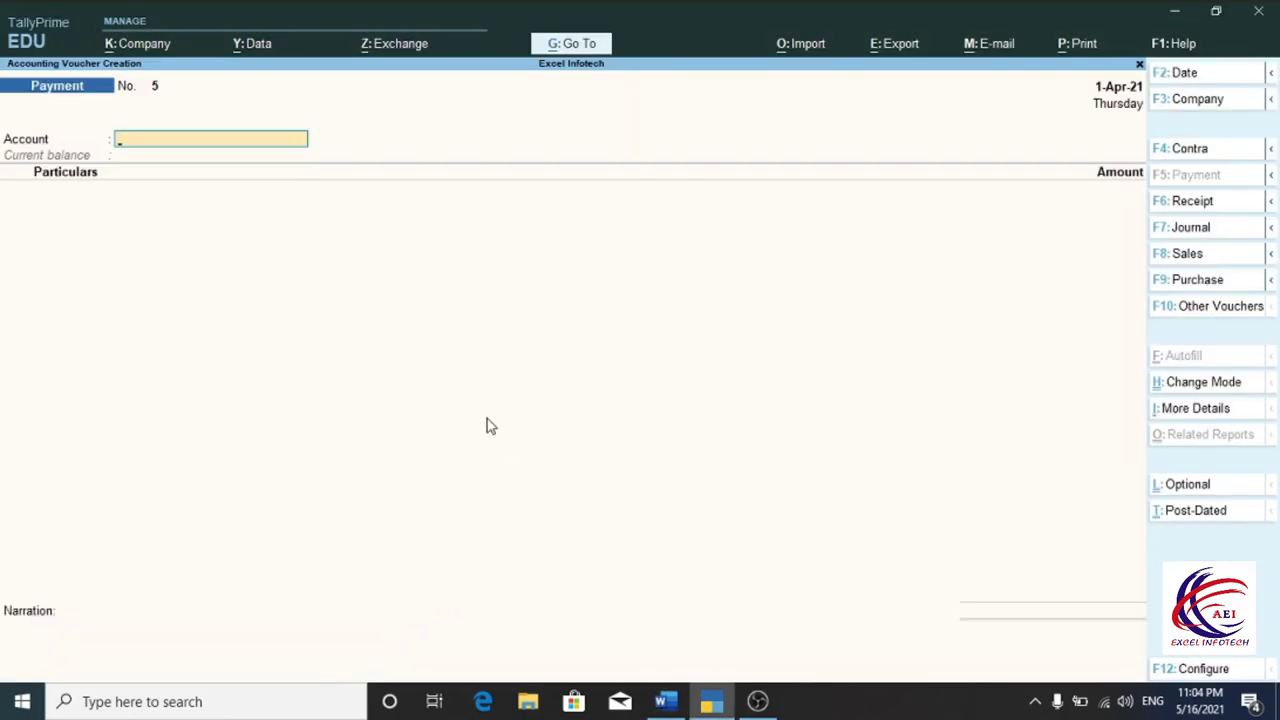
{"action": "key", "text": "alt+Tab"}
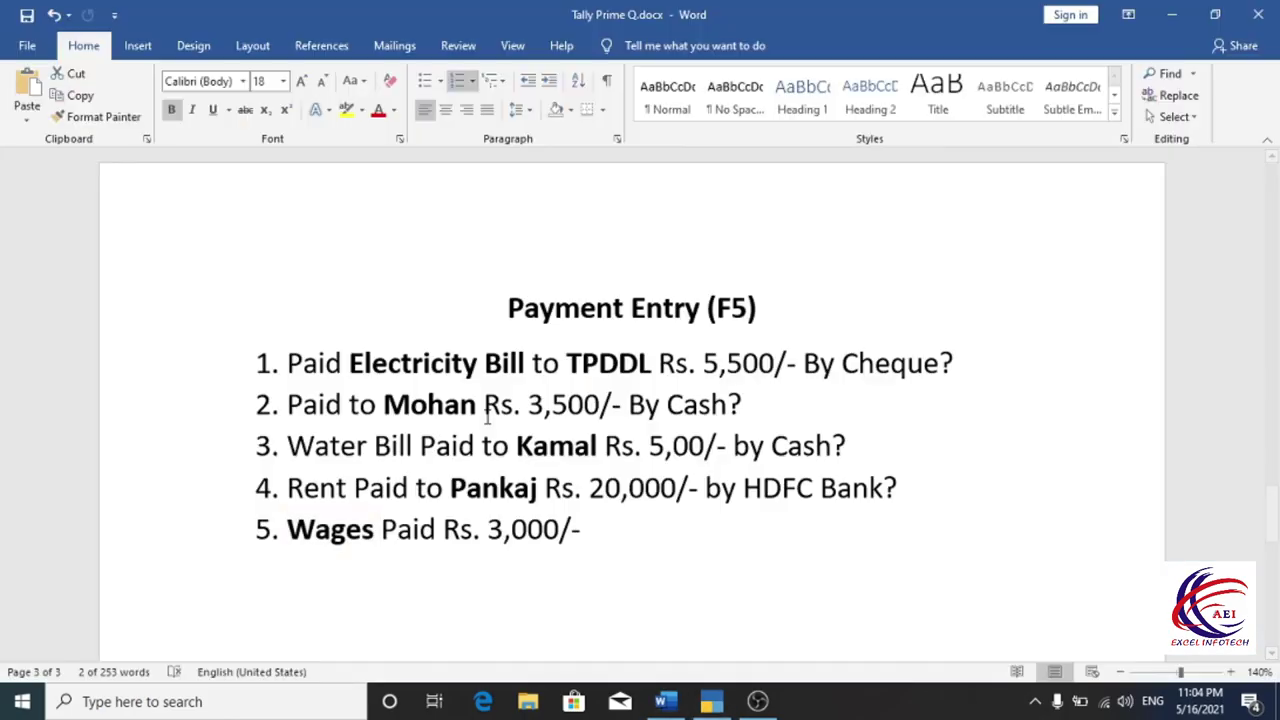
{"action": "left_click", "coordinate": [588, 530]}
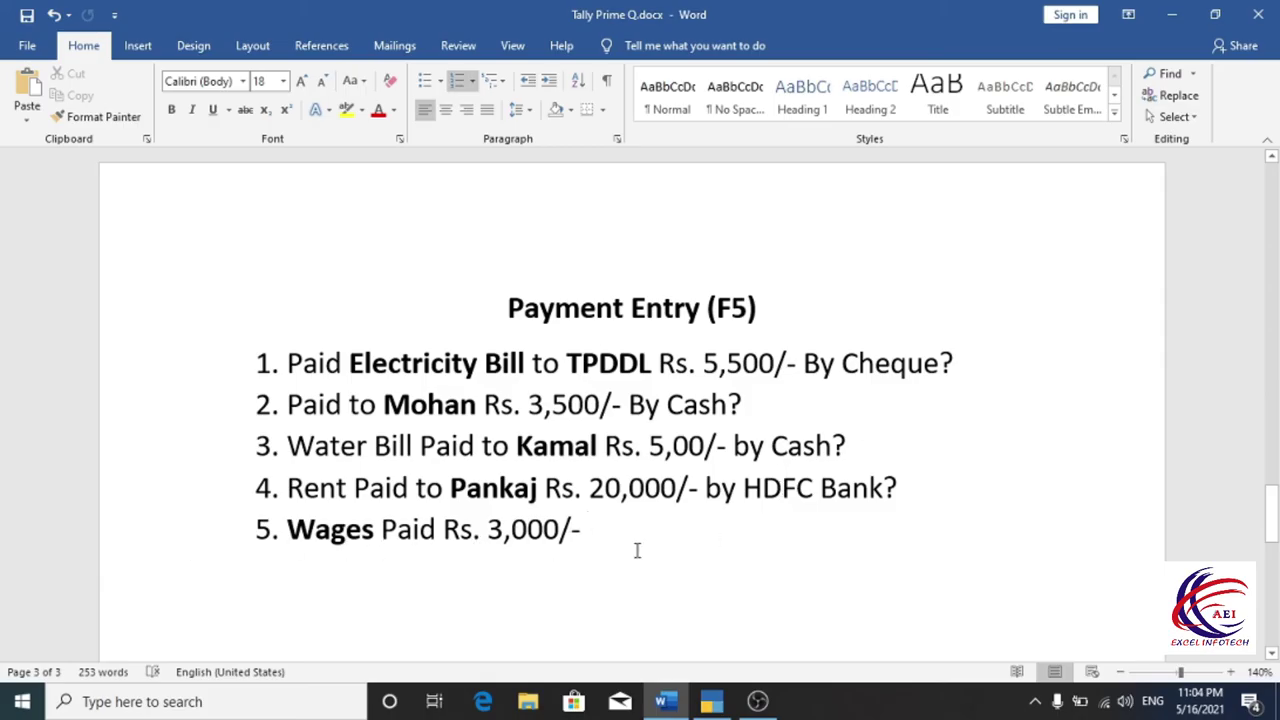
{"action": "key", "text": "alt+Tab"}
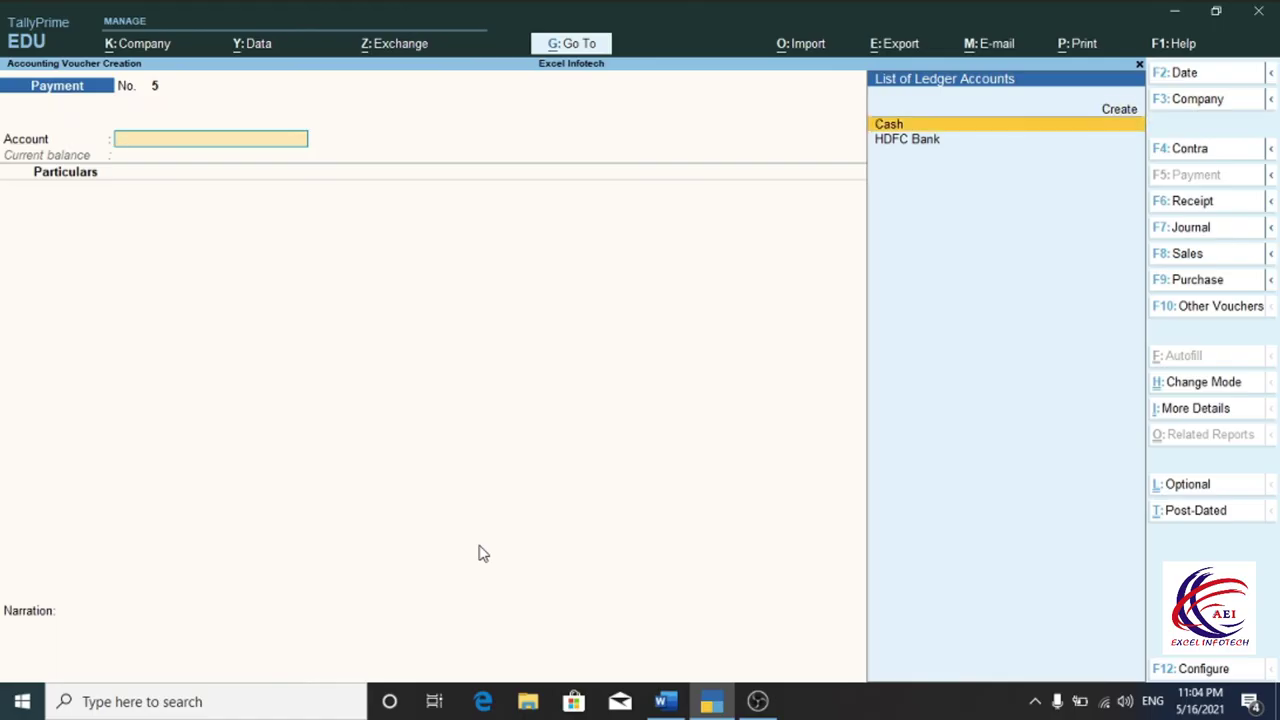
- Pay 3,000 from Cash to a new Wages ledger under Direct Expenses and save voucher 5
{"action": "key", "text": "Return"}
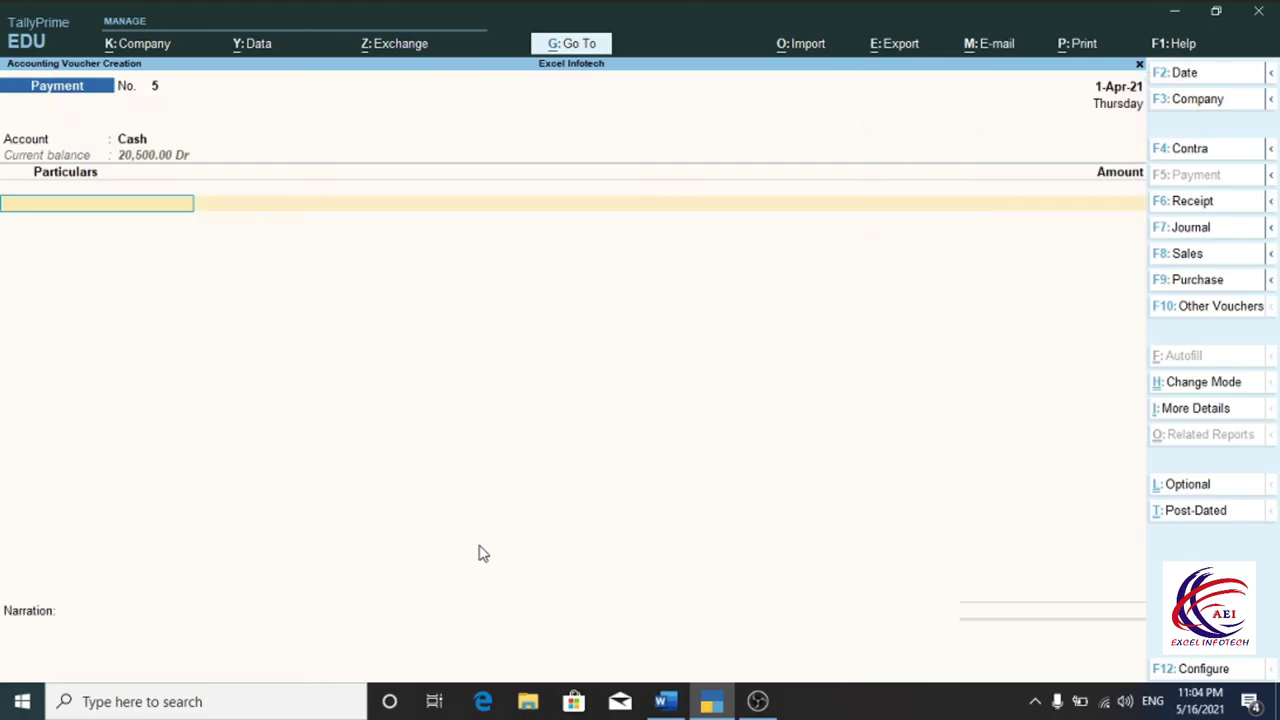
{"action": "key", "text": "alt+c"}
{"action": "type", "text": "Wages"}
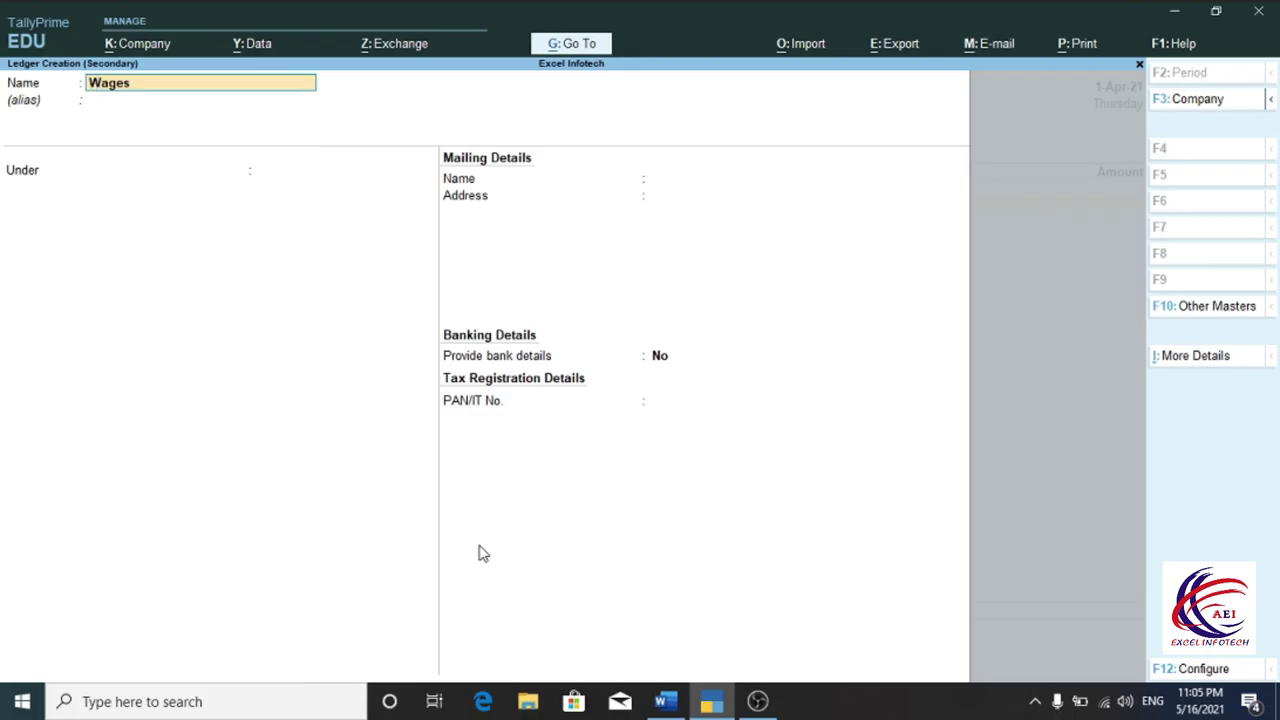
{"action": "key", "text": "Return"}
{"action": "type", "text": "Direct Expenses"}
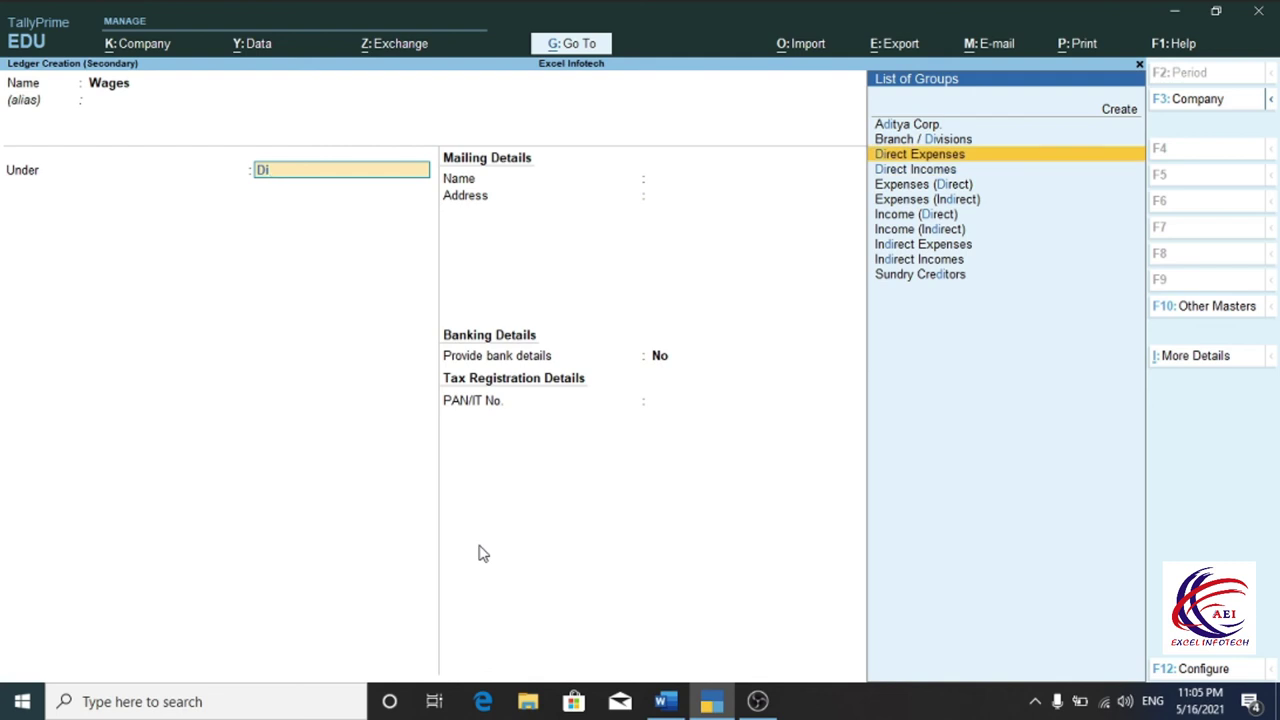
{"action": "key", "text": "Return"}
{"action": "key", "text": "Return"}
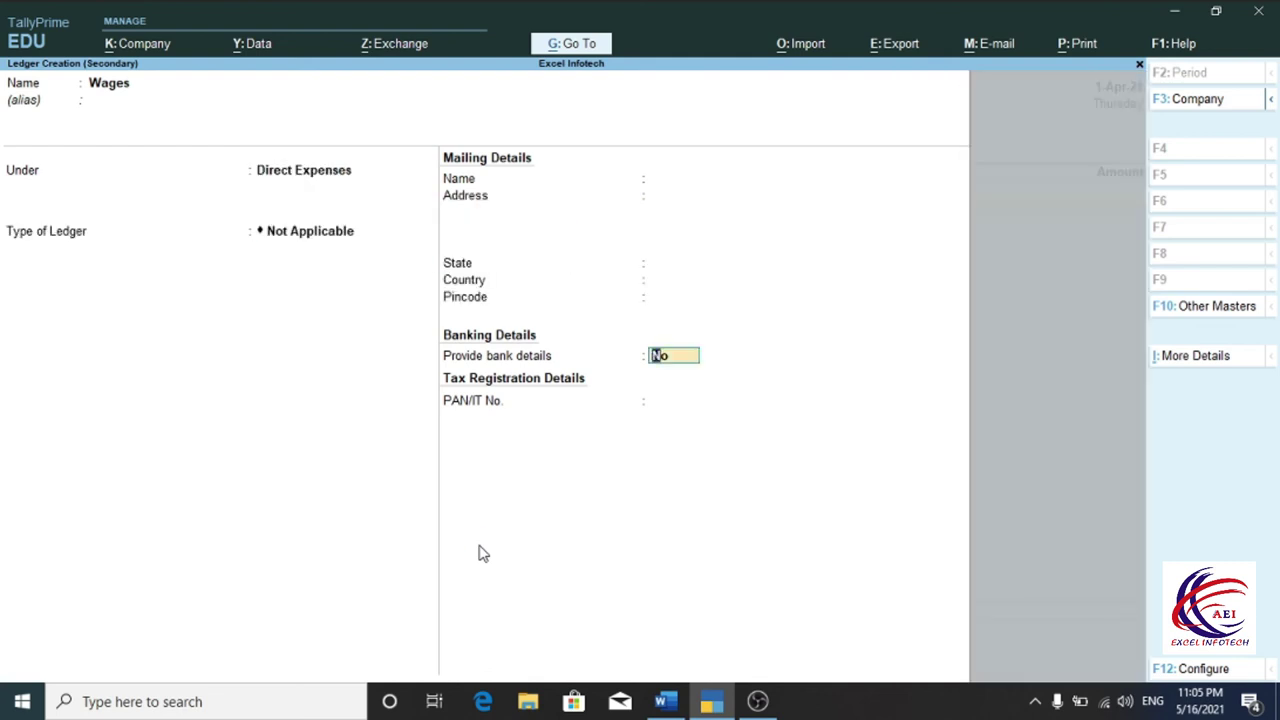
{"action": "key", "text": "Return"}
{"action": "key", "text": "Return"}
{"action": "type", "text": "3000"}
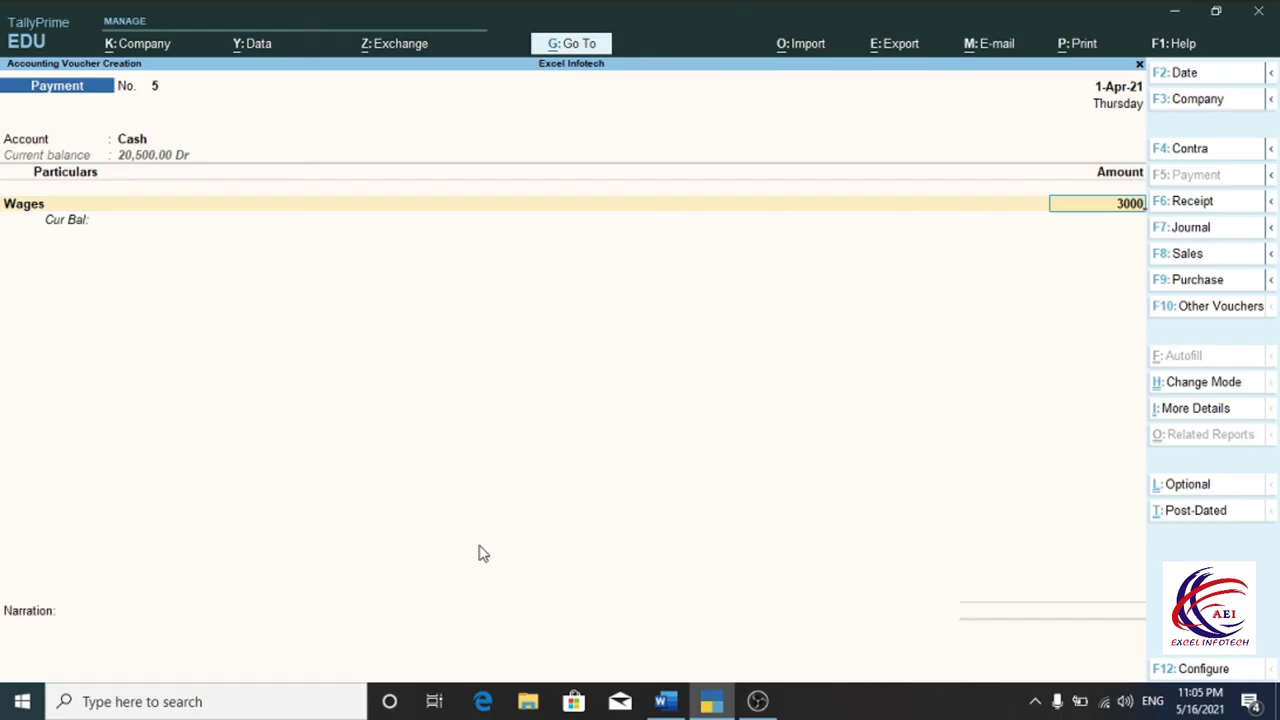
{"action": "key", "text": "Return"}
{"action": "key", "text": "Return"}
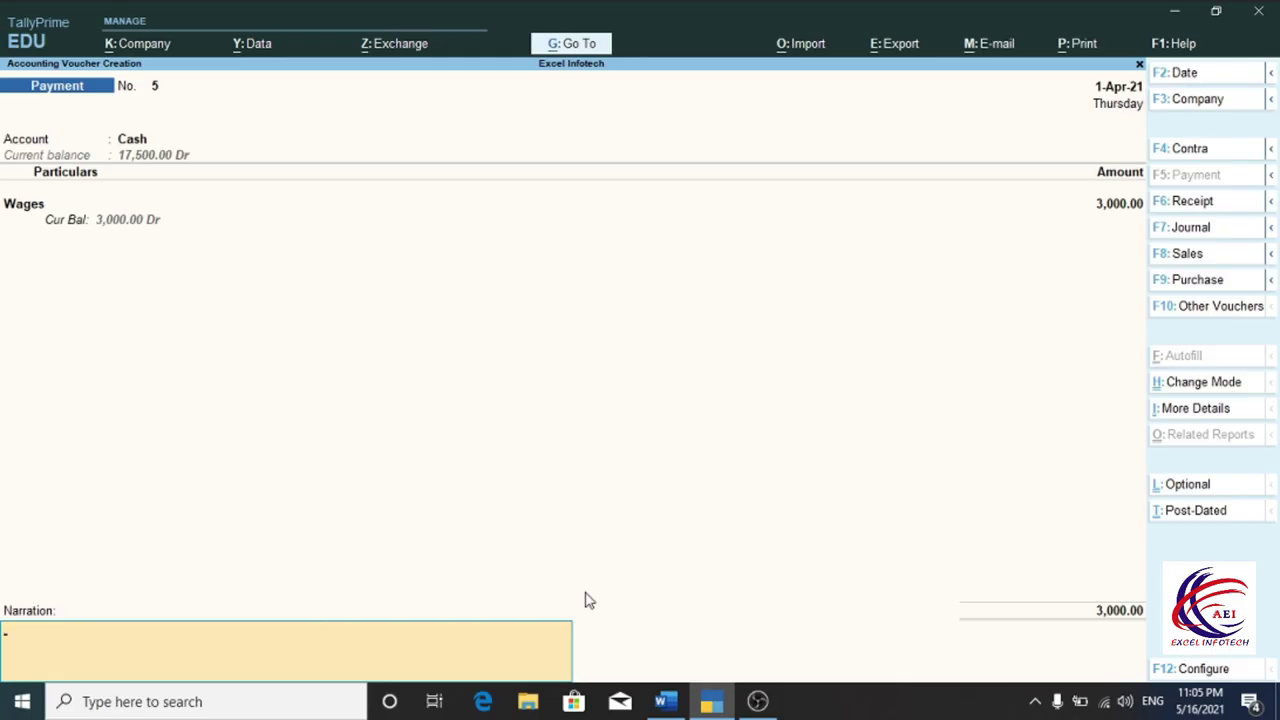
{"action": "key", "text": "Return"}
{"action": "key", "text": "Return"}
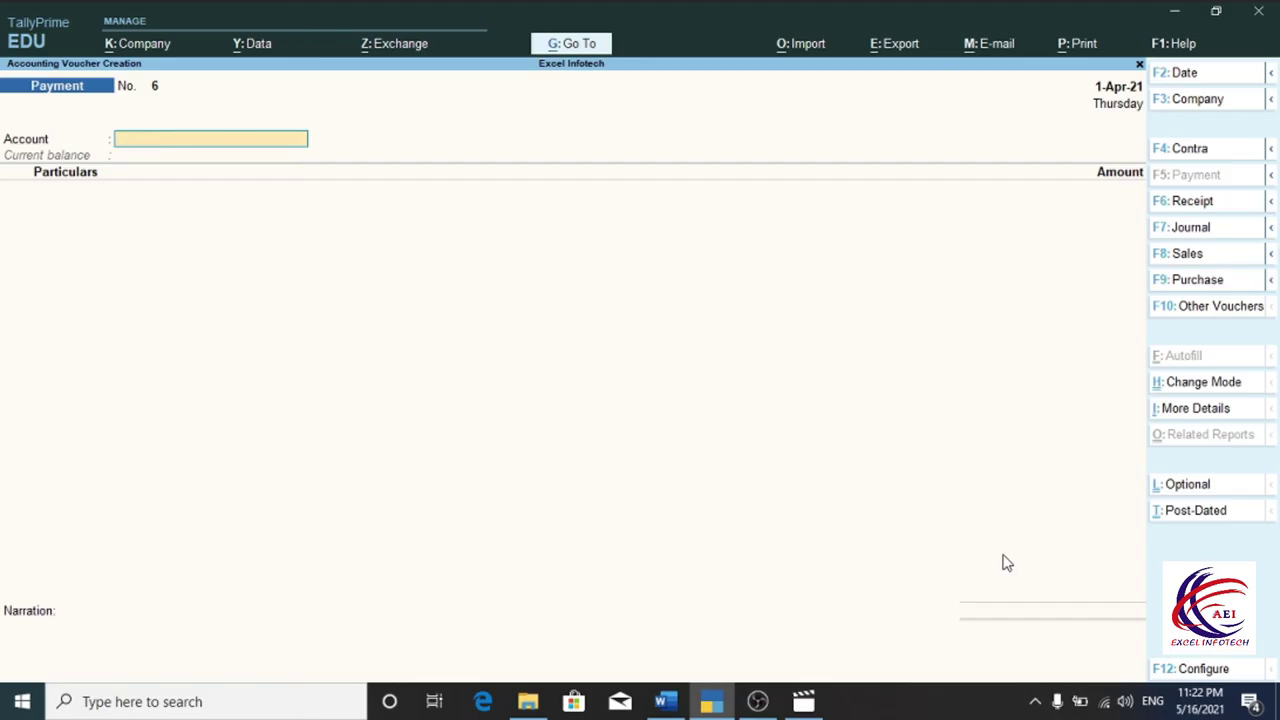
- Quit voucher entry, open the Balance Sheet, and drill into the Current Liabilities breakdown
{"action": "key", "text": "Escape"}
{"action": "key", "text": "Return"}
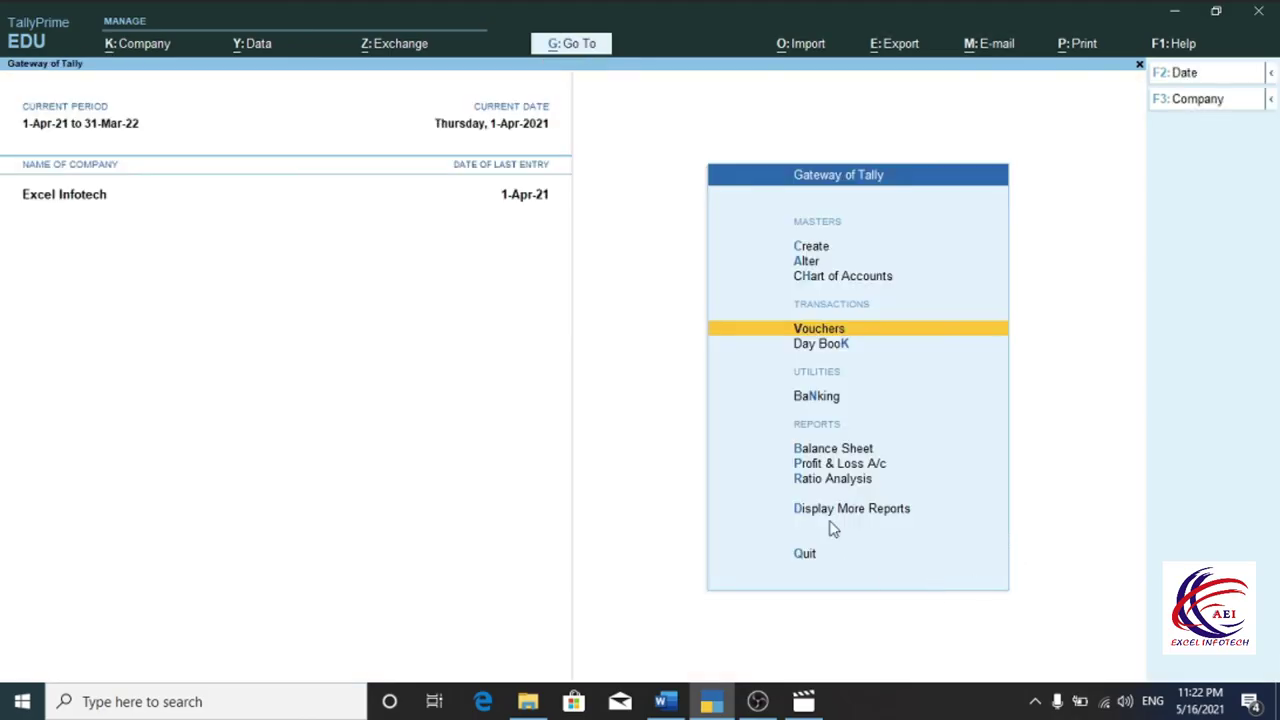
{"action": "left_click", "coordinate": [828, 450]}
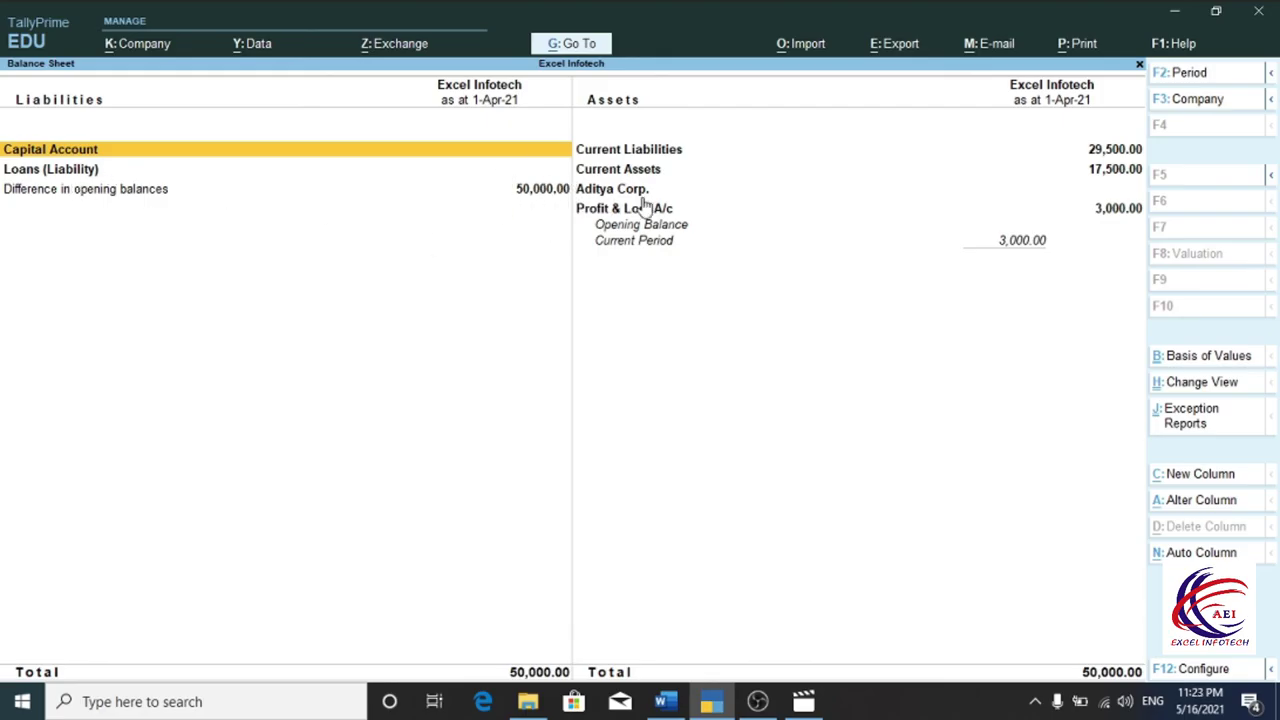
{"action": "left_click", "coordinate": [625, 152]}
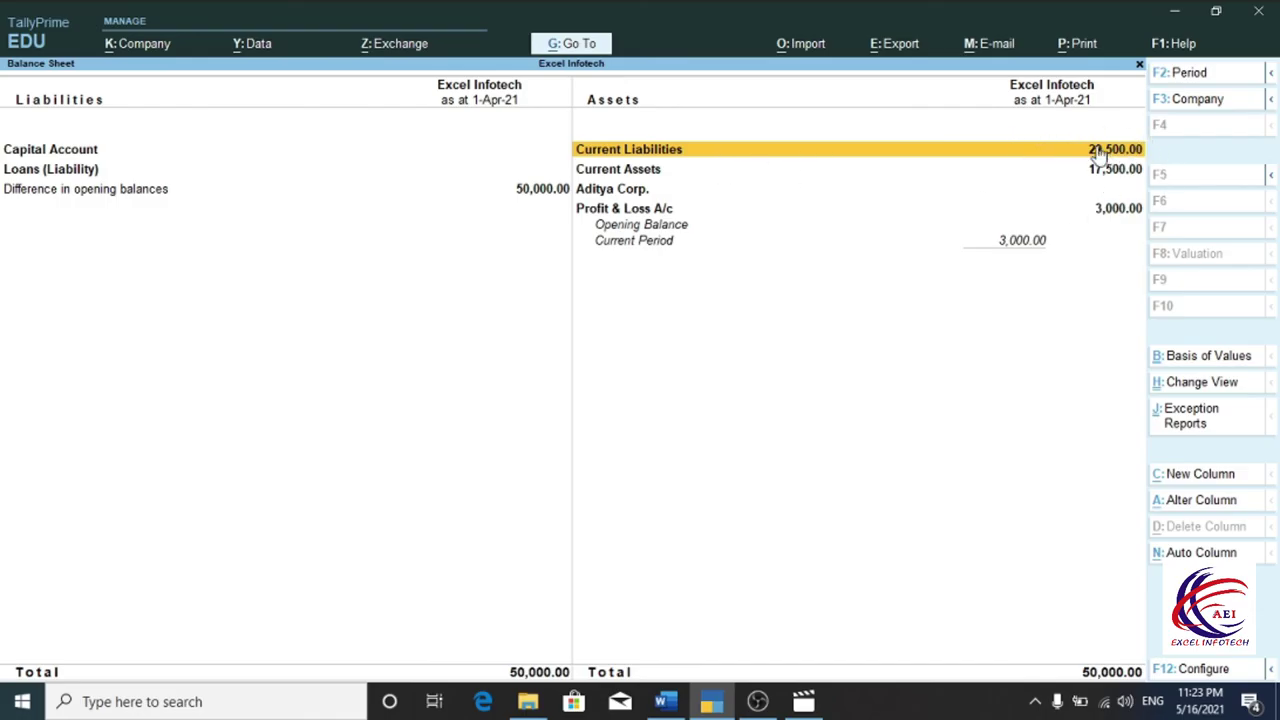
{"action": "left_click", "coordinate": [1060, 151]}
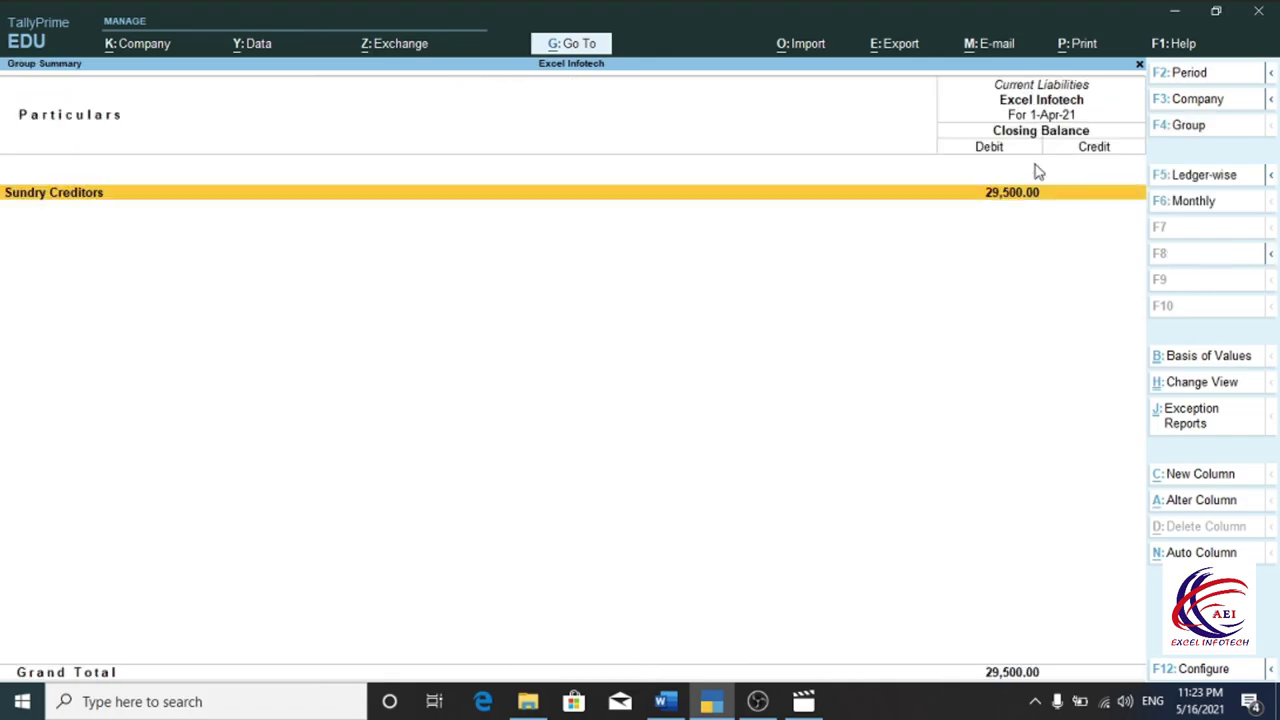
- Drill from Sundry Creditors through Kamal's April vouchers to the 500.00 cash Payment No. 3
{"action": "left_click", "coordinate": [119, 194]}
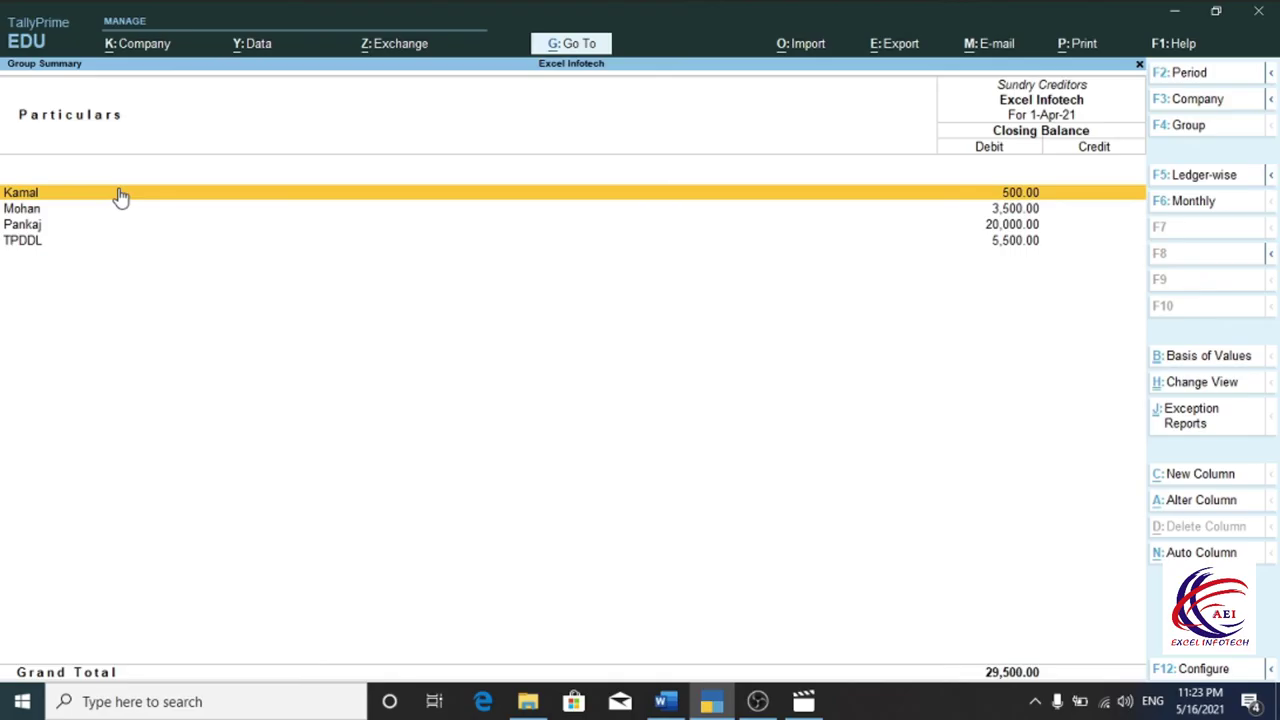
{"action": "key", "text": "Down"}
{"action": "key", "text": "Down"}
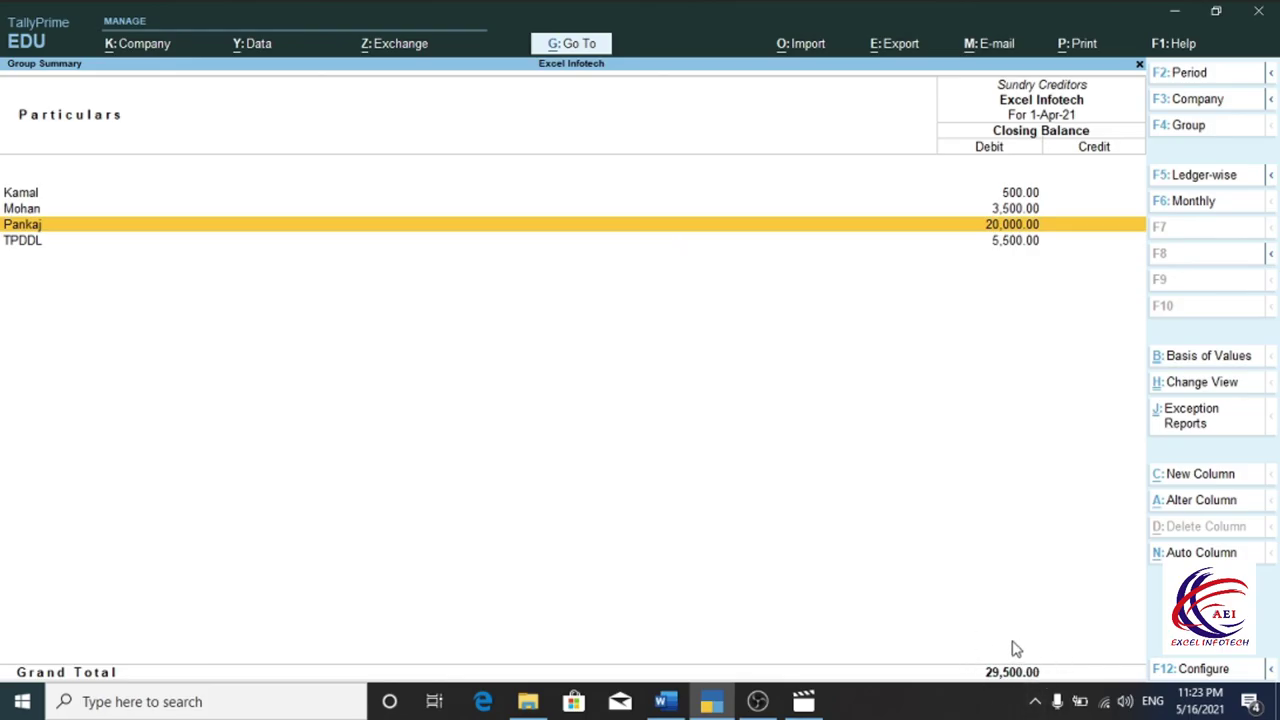
{"action": "left_click", "coordinate": [30, 192]}
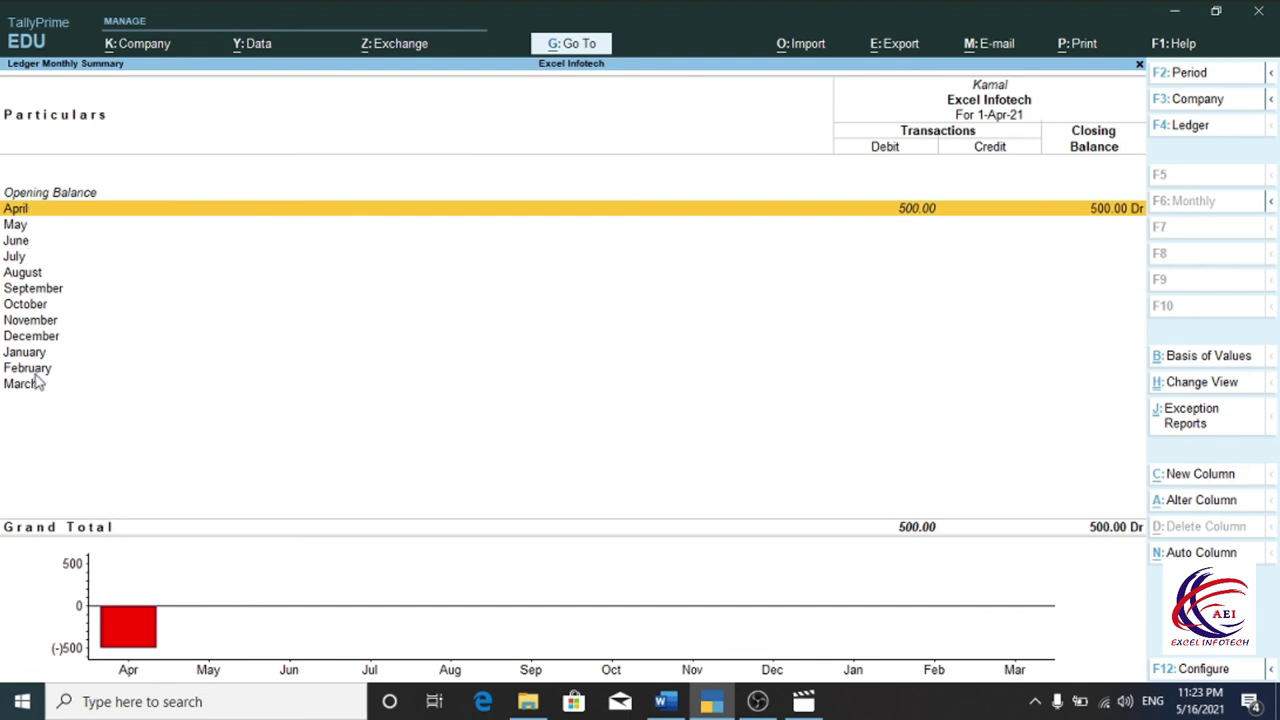
{"action": "left_click", "coordinate": [40, 212]}
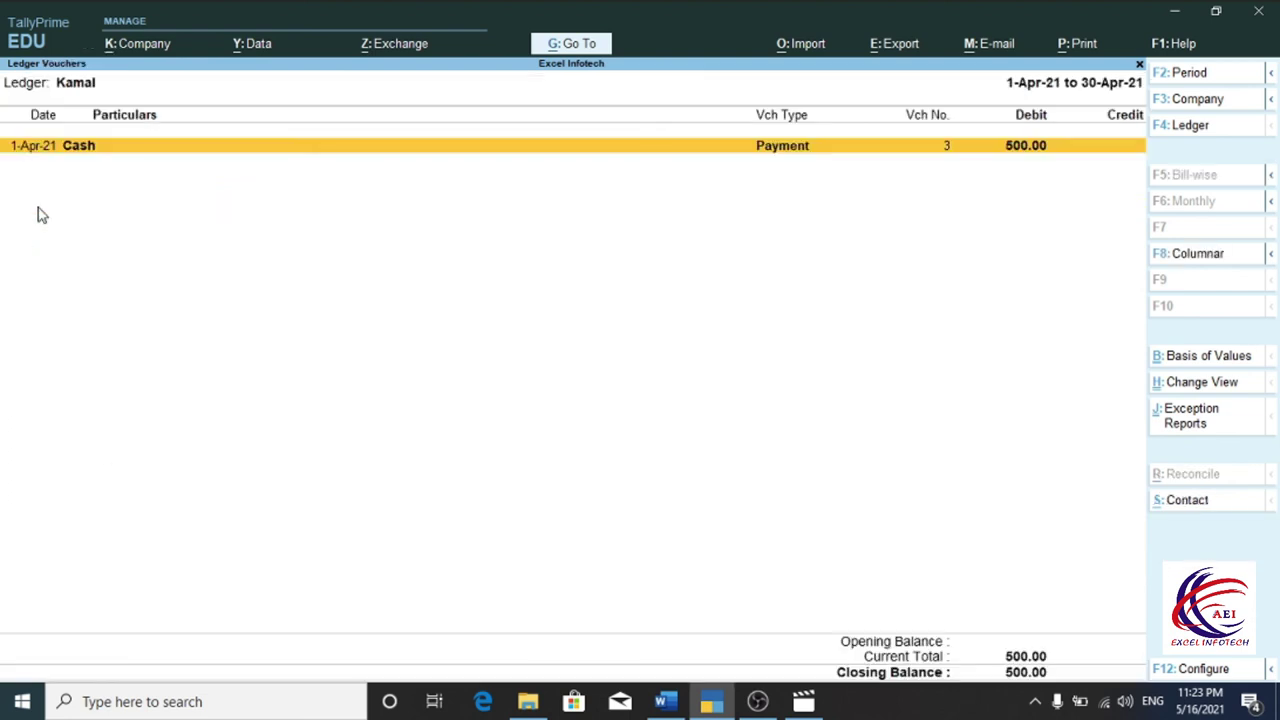
{"action": "left_click", "coordinate": [735, 147]}
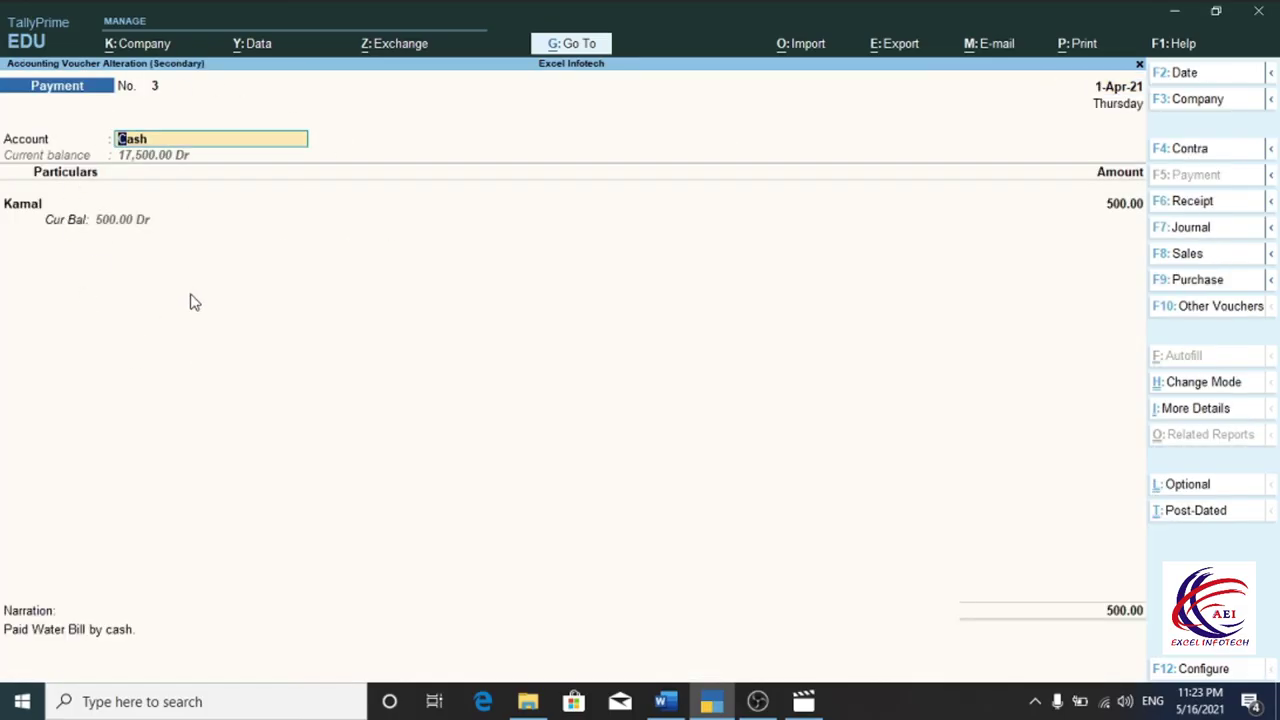
- Close the voucher unchanged and back out to the Balance Sheet
{"action": "key", "text": "Escape"}
{"action": "key", "text": "Return"}
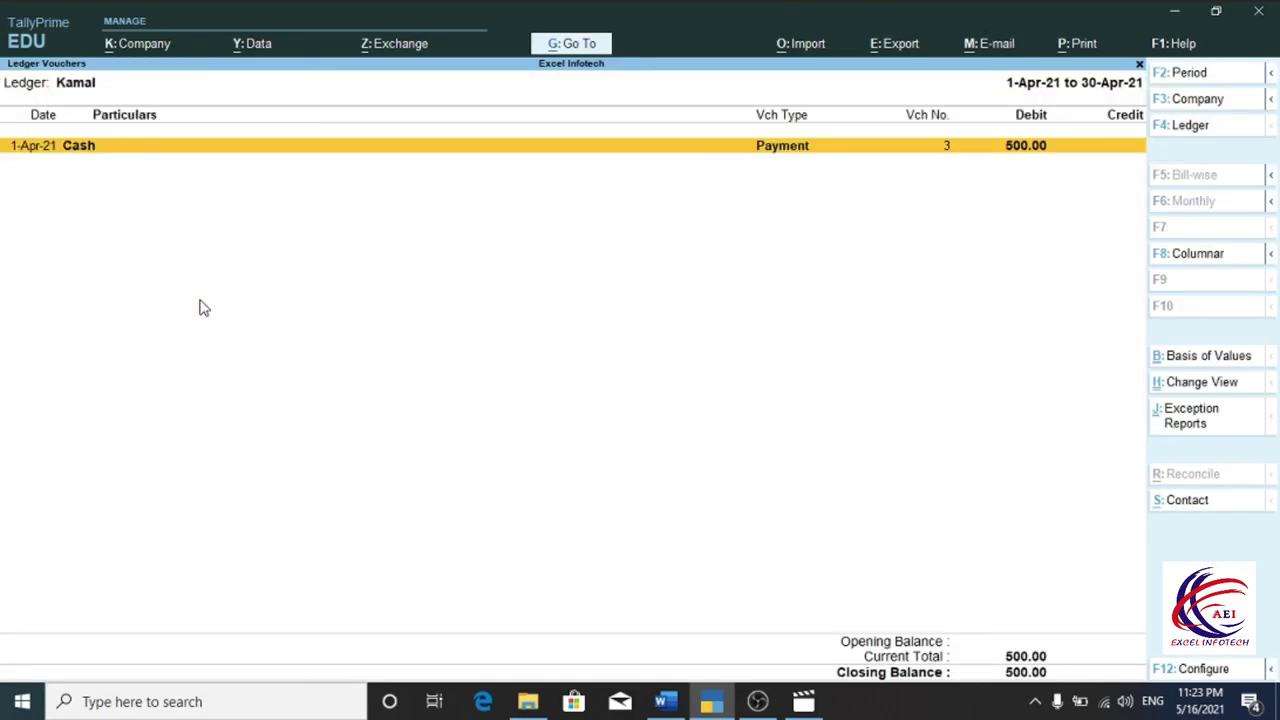
{"action": "key", "text": "Escape"}
{"action": "key", "text": "Escape"}
{"action": "key", "text": "Escape"}
{"action": "key", "text": "Escape"}
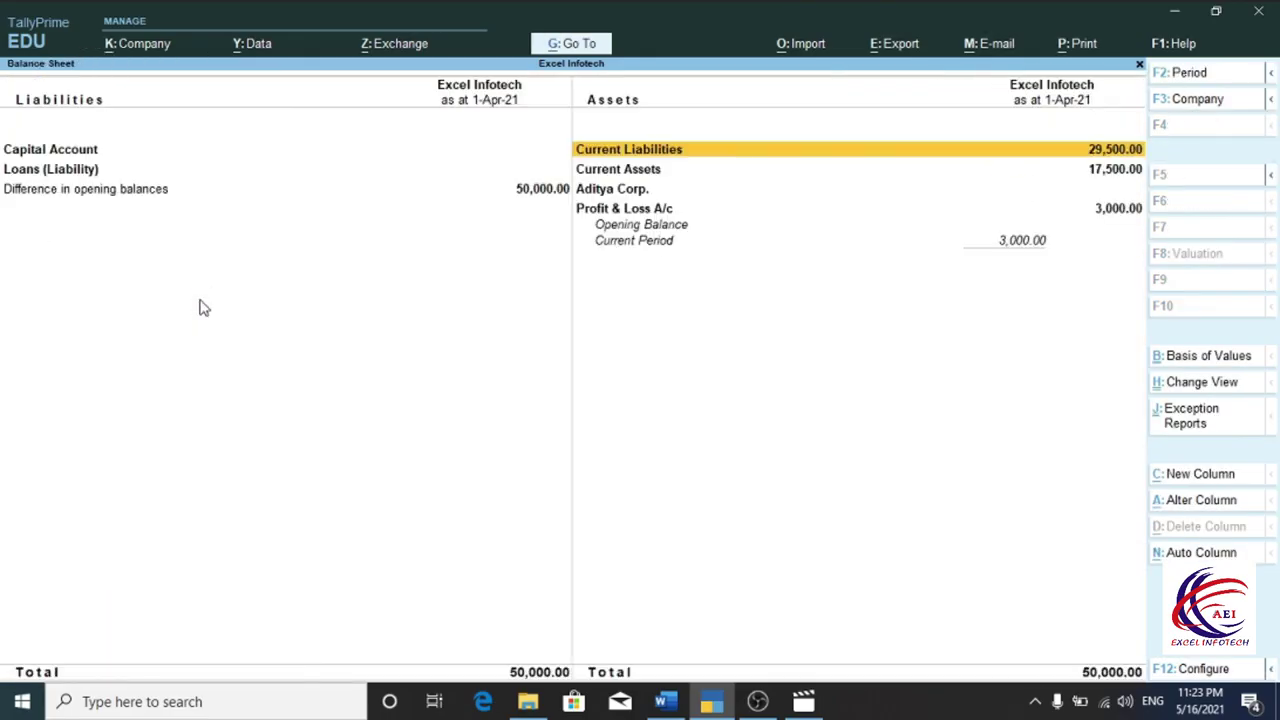
{"action": "left_click", "coordinate": [590, 172]}
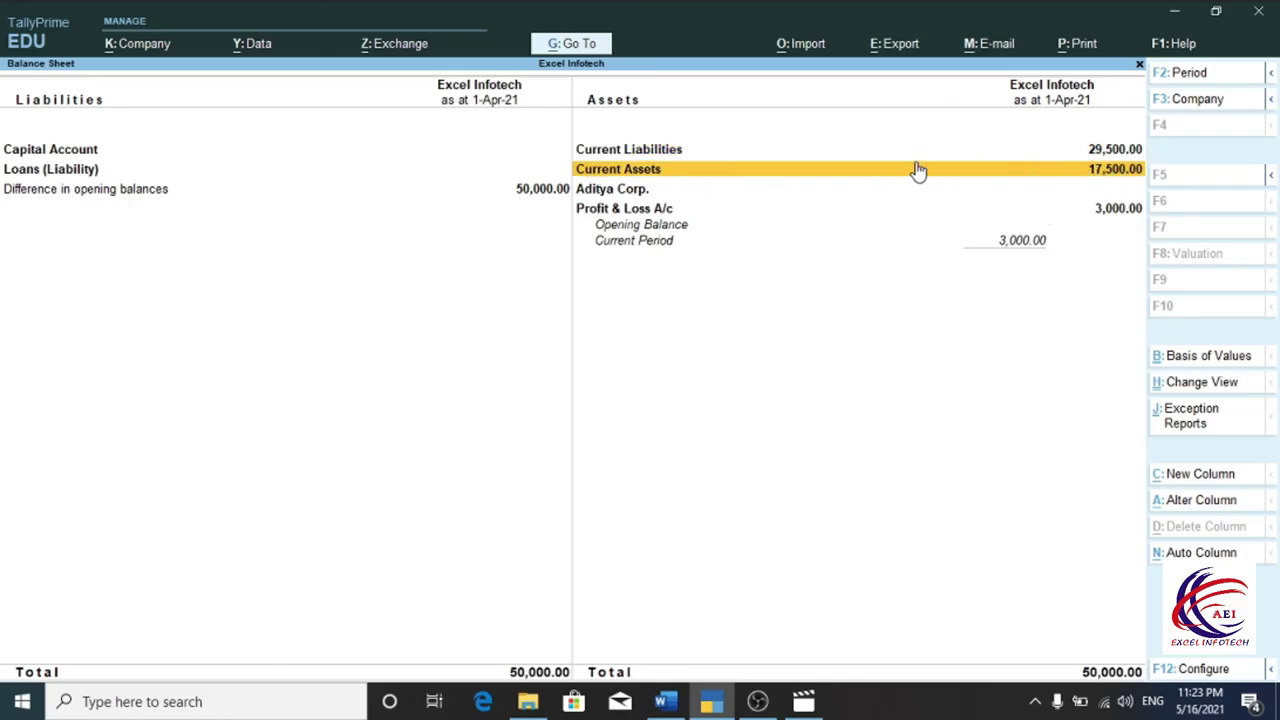
{"action": "double_click", "coordinate": [1039, 174]}
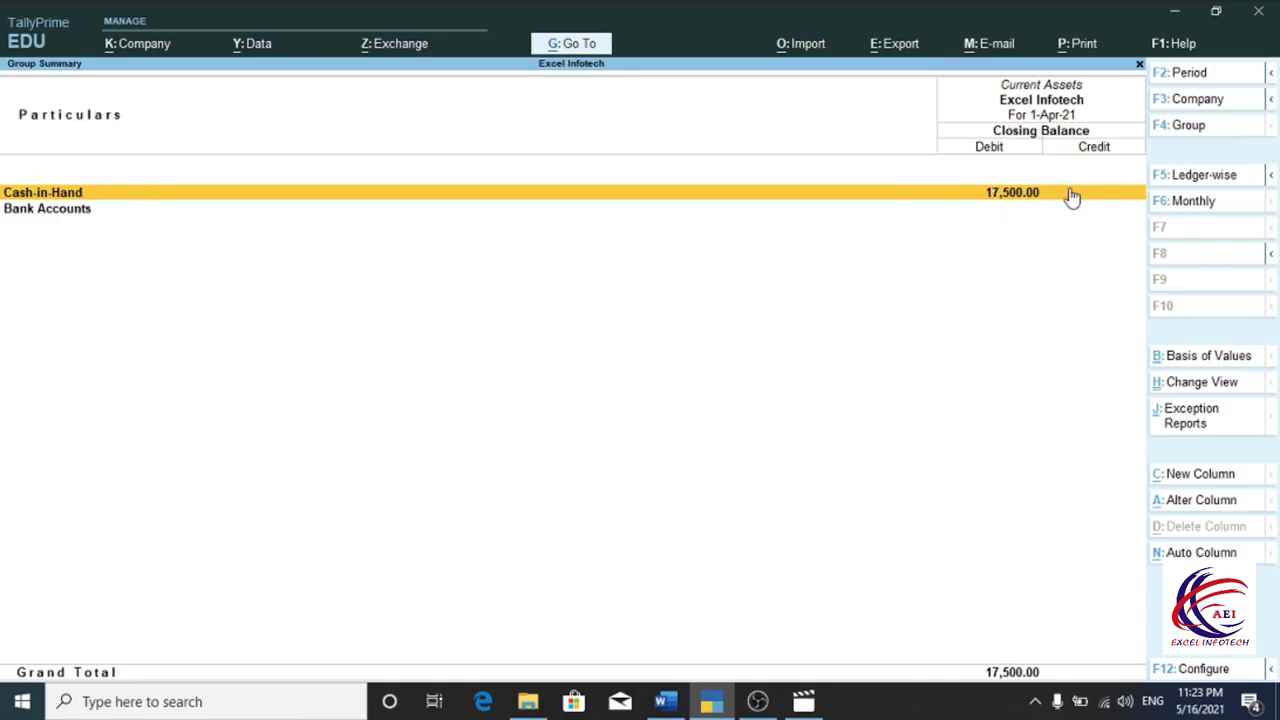
{"action": "left_click", "coordinate": [60, 212]}
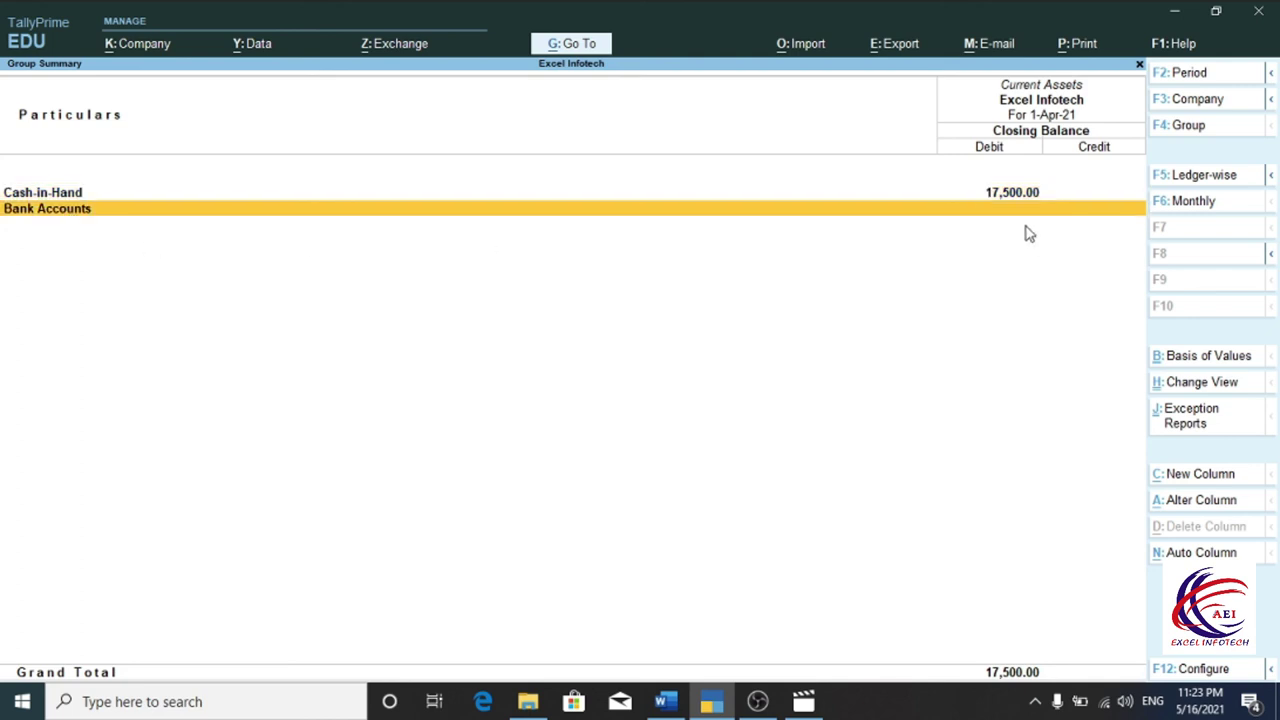
{"action": "key", "text": "Escape"}
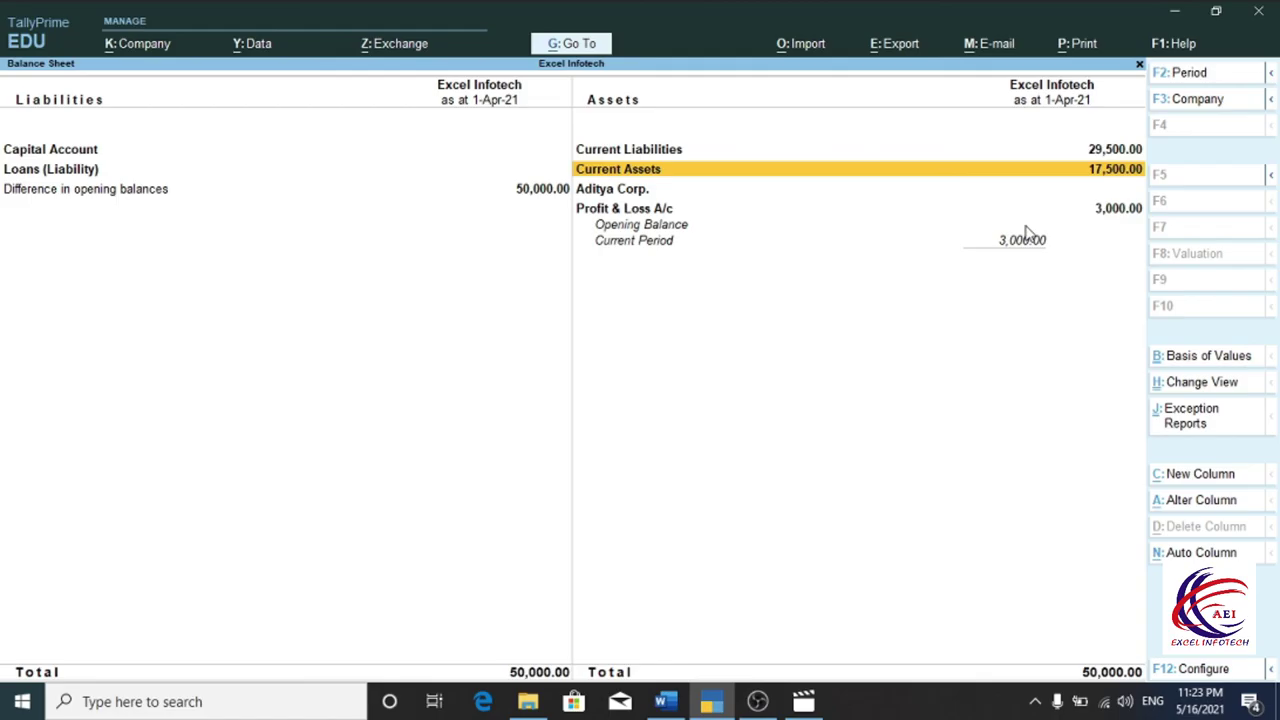
{"action": "left_click", "coordinate": [610, 214]}
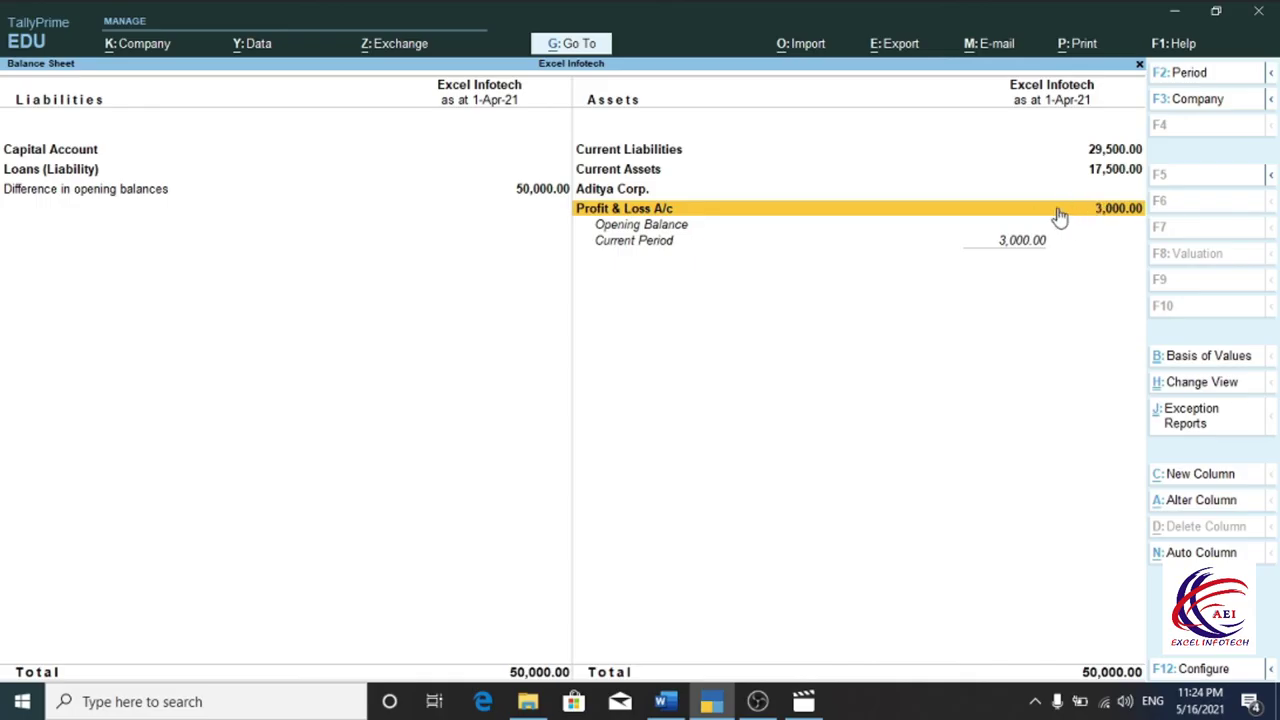
{"action": "left_click", "coordinate": [1110, 216]}
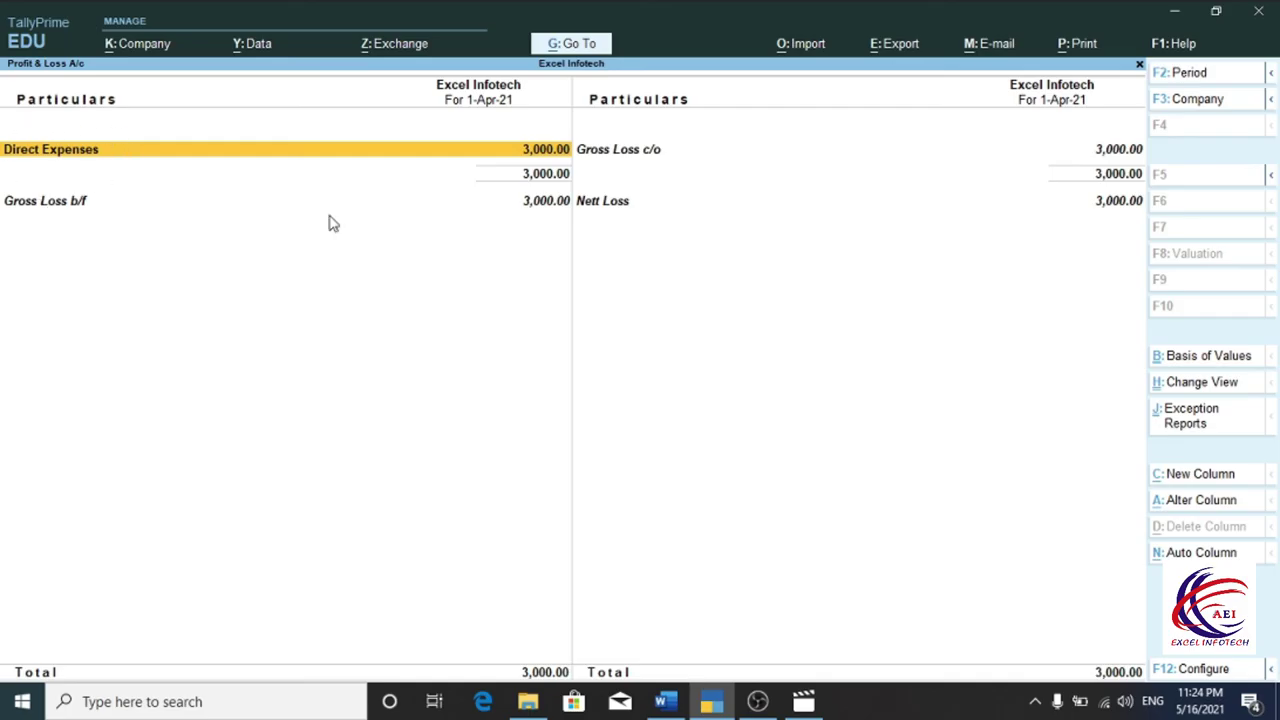
{"action": "left_click", "coordinate": [518, 158]}
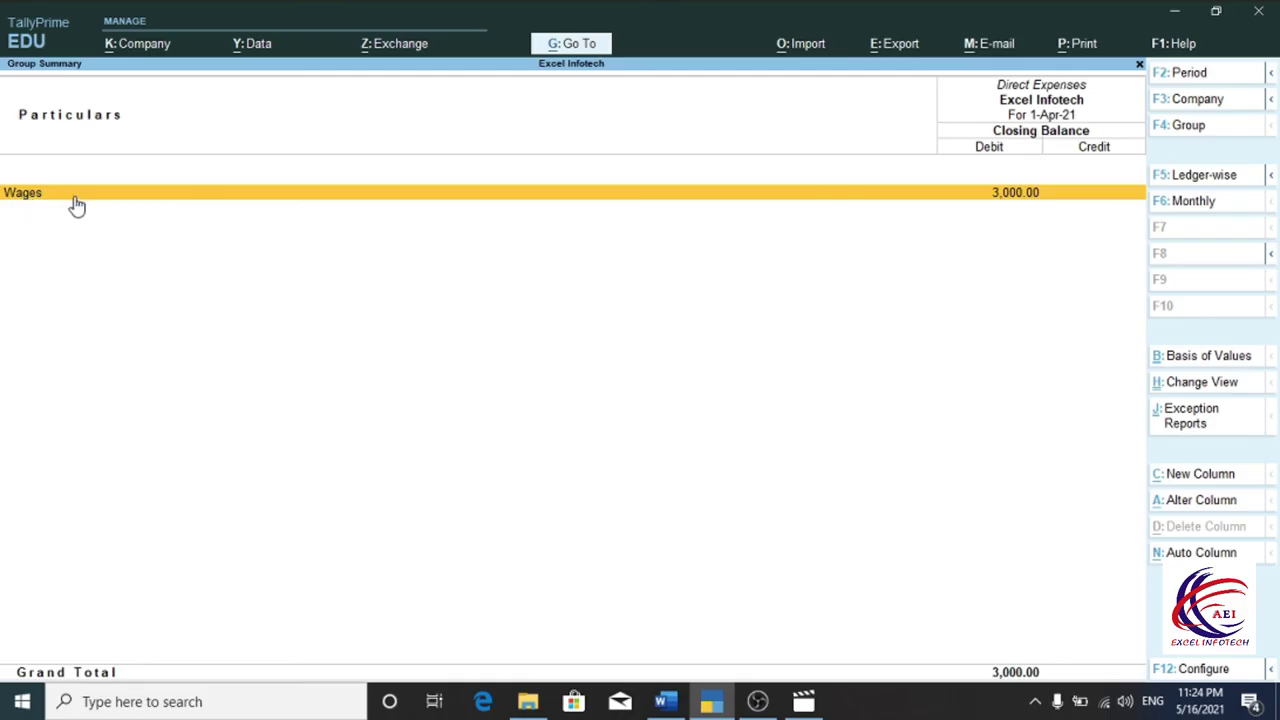
{"action": "left_click", "coordinate": [914, 193]}
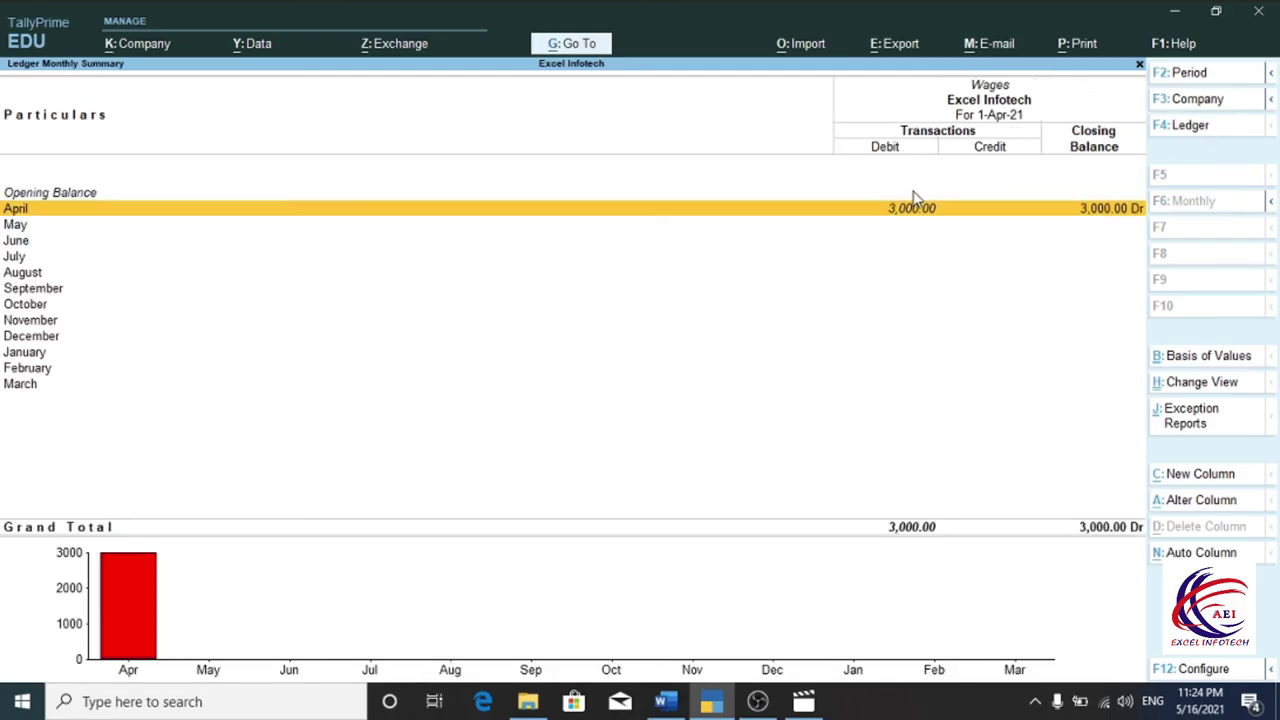
{"action": "left_click", "coordinate": [45, 215]}
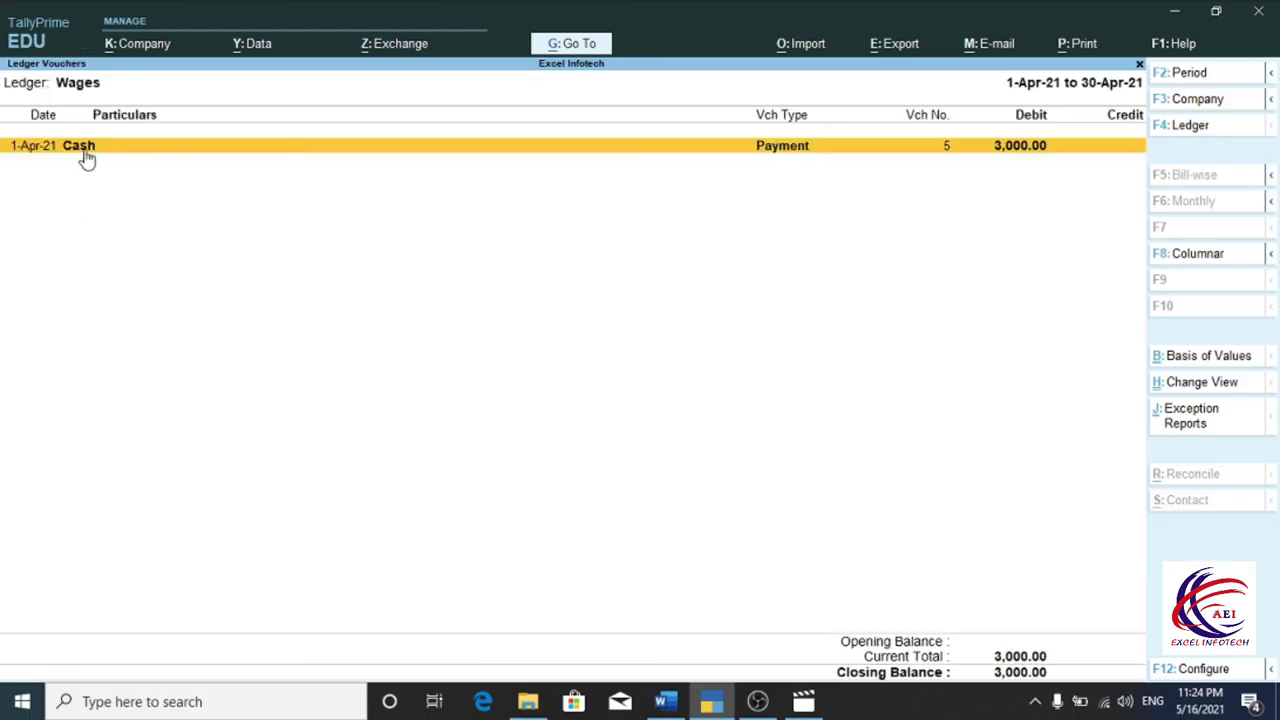
{"action": "left_click", "coordinate": [393, 150]}
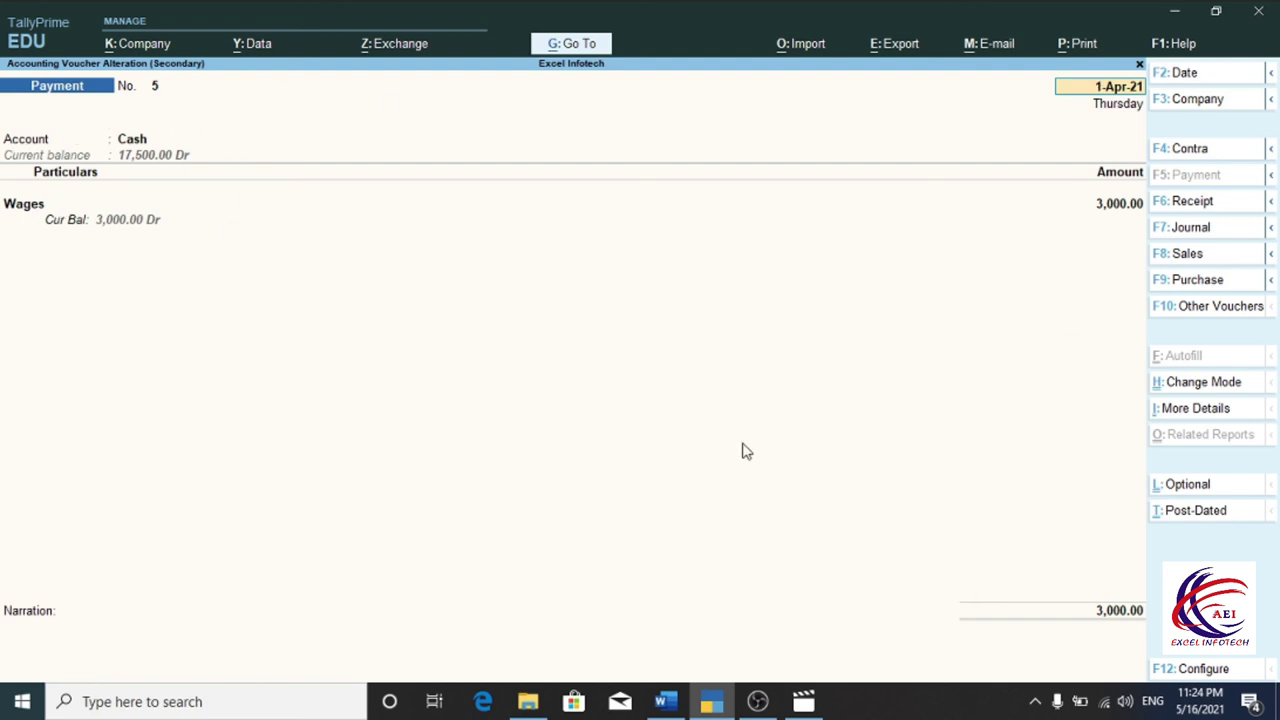
{"action": "key", "text": "BackSpace"}
{"action": "key", "text": "Escape"}
{"action": "key", "text": "Escape"}
{"action": "key", "text": "Escape"}
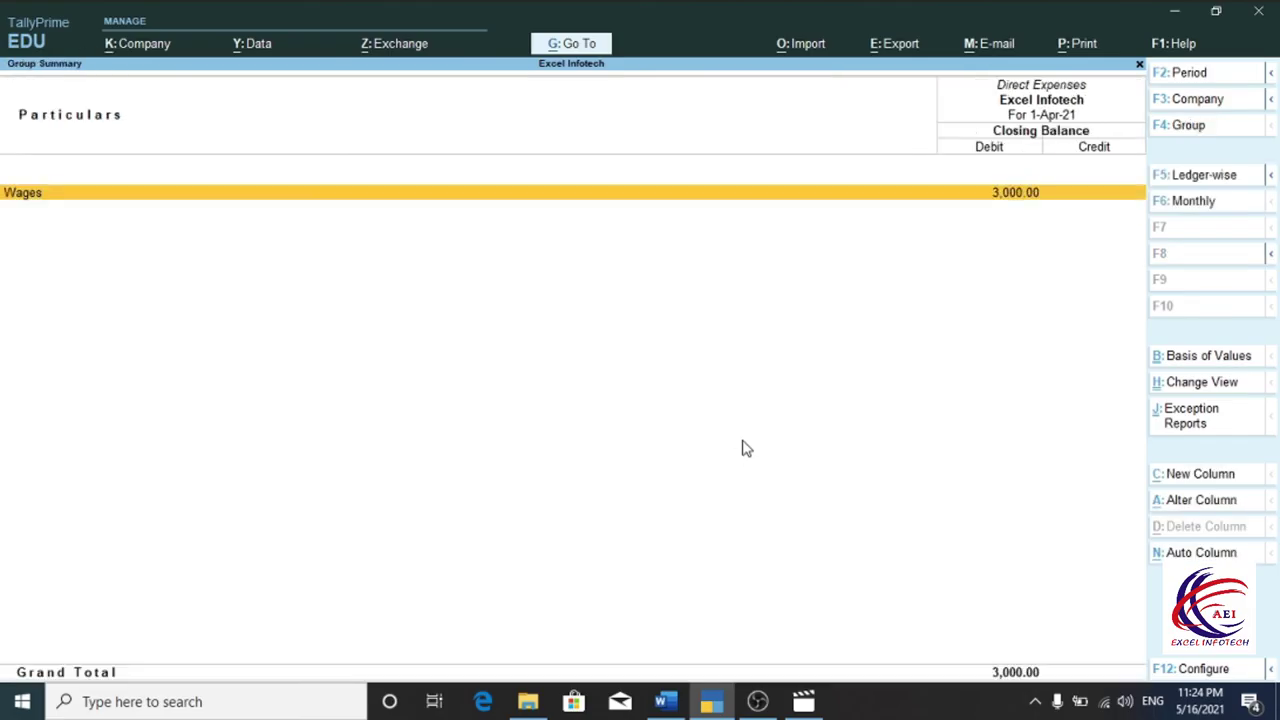
{"action": "key", "text": "Escape"}
{"action": "key", "text": "Escape"}
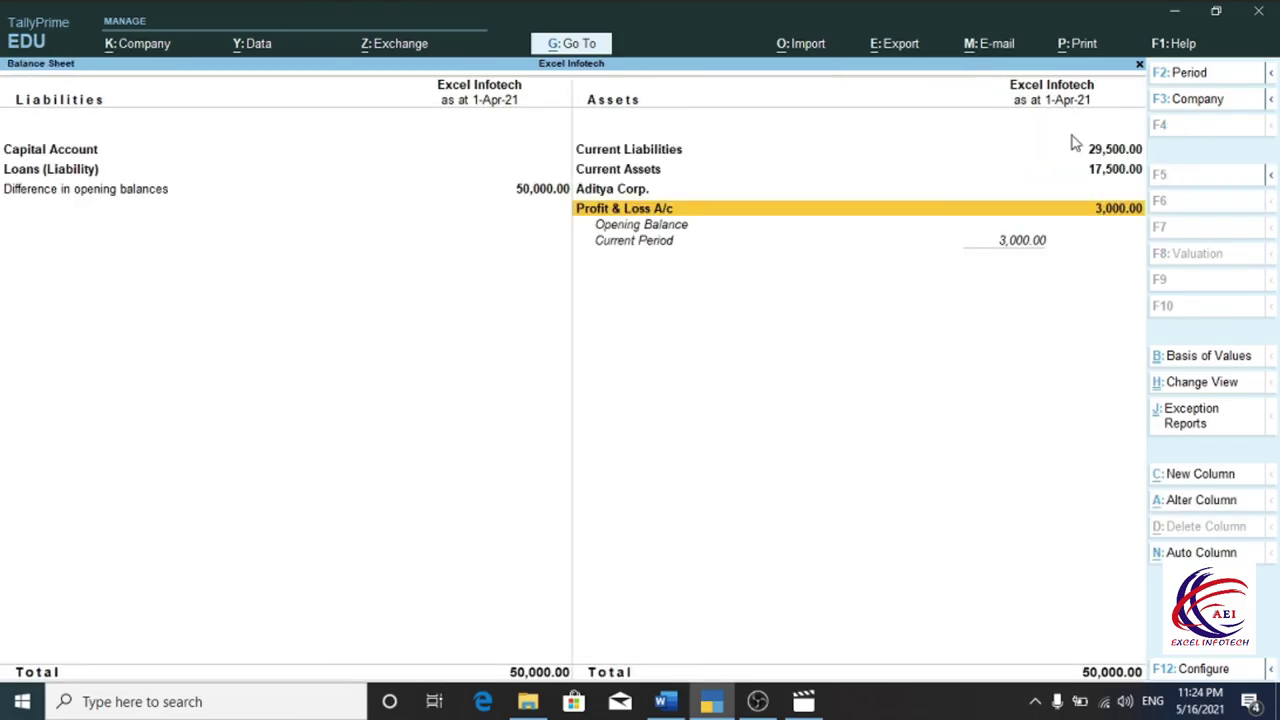
- Look over the Current Assets and Profit & Loss A/c lines, then close the Balance Sheet
{"action": "left_click", "coordinate": [1000, 158]}
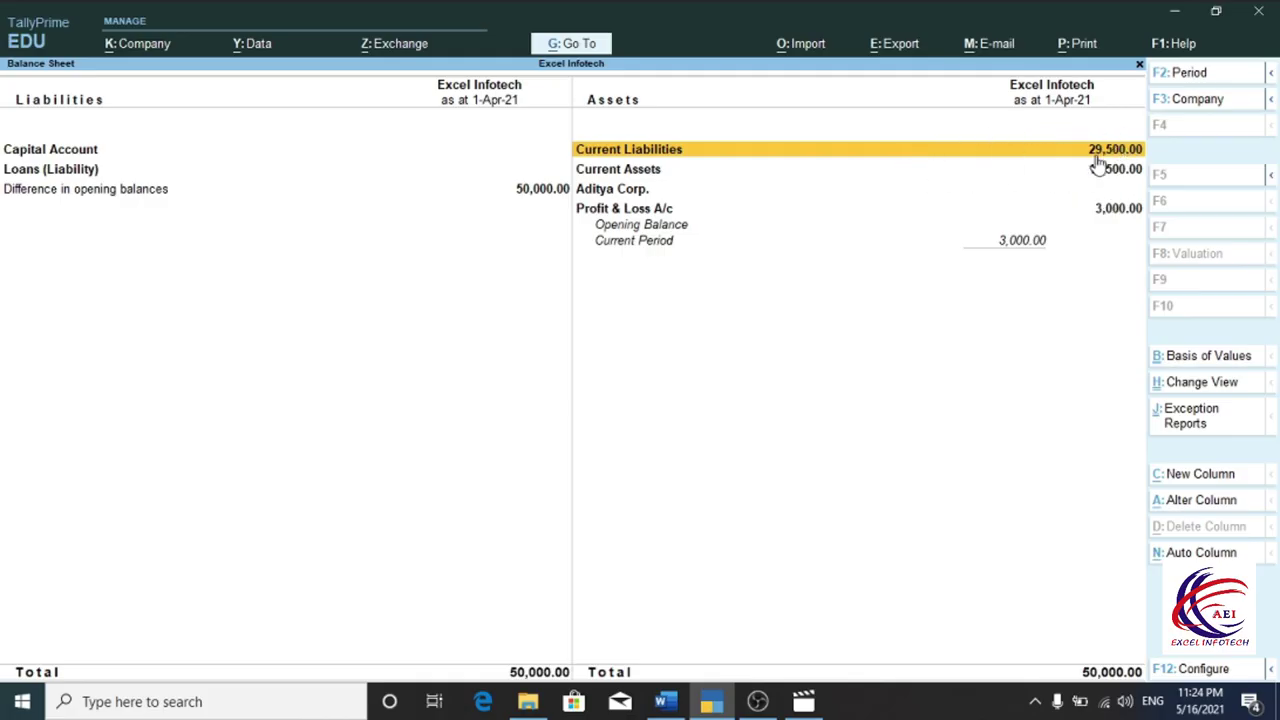
{"action": "left_click", "coordinate": [658, 172]}
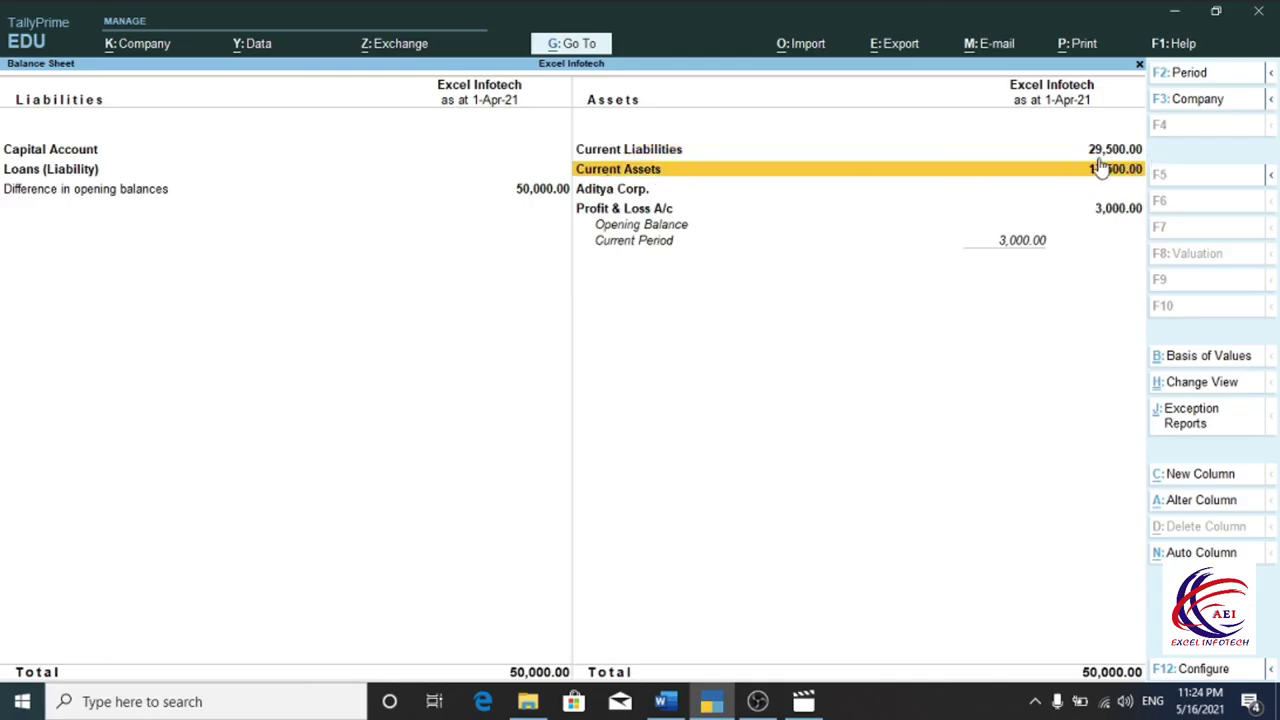
{"action": "left_click", "coordinate": [655, 213]}
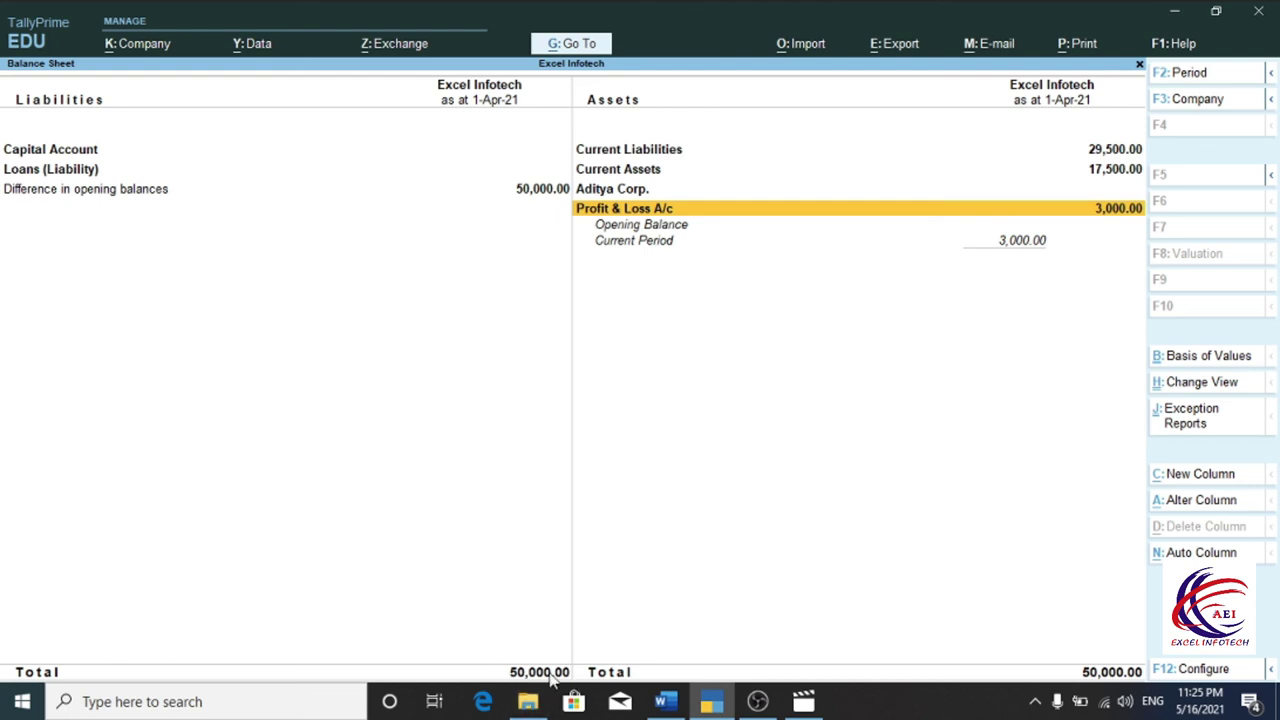
{"action": "key", "text": "Escape"}
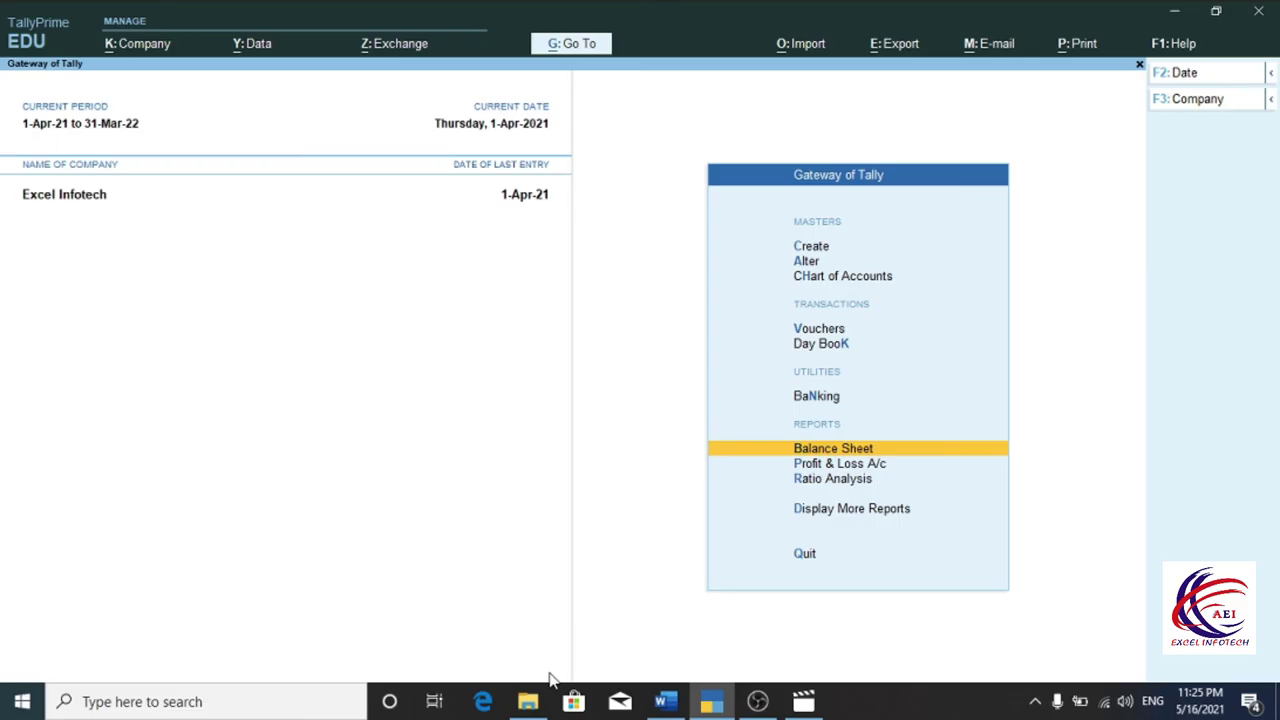
{"action": "left_click", "coordinate": [815, 345]}
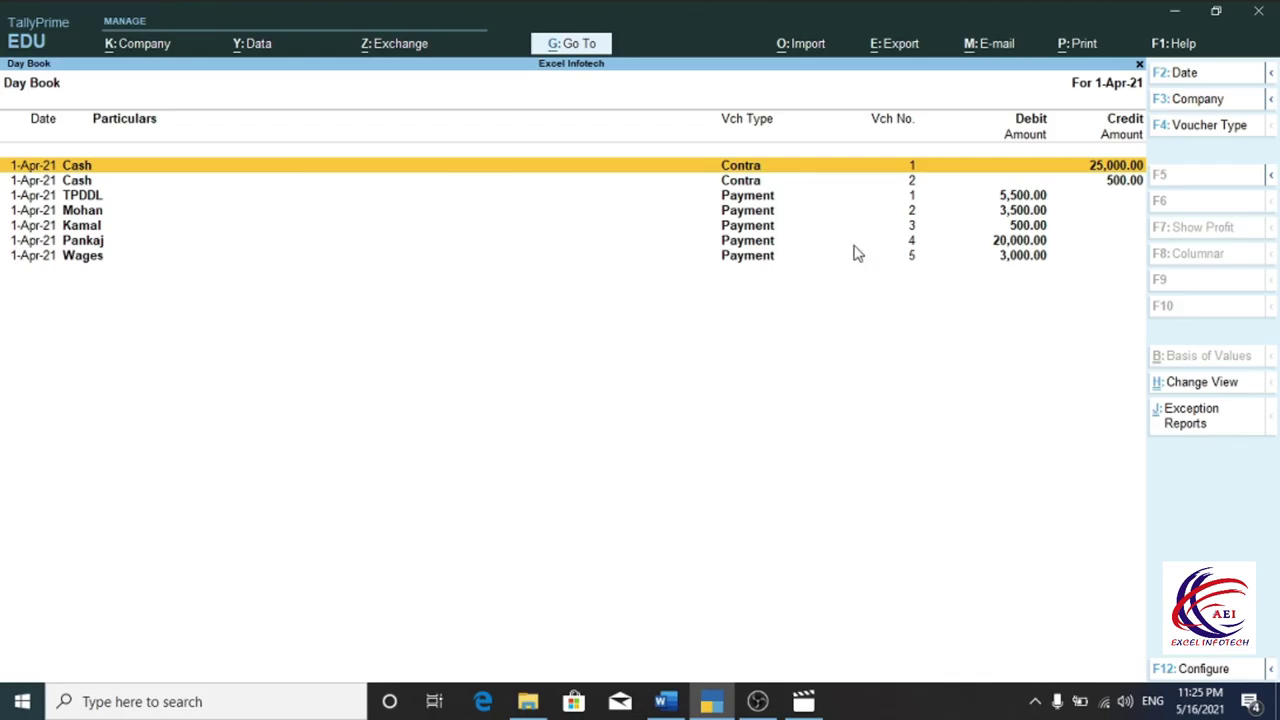
{"action": "key", "text": "Escape"}
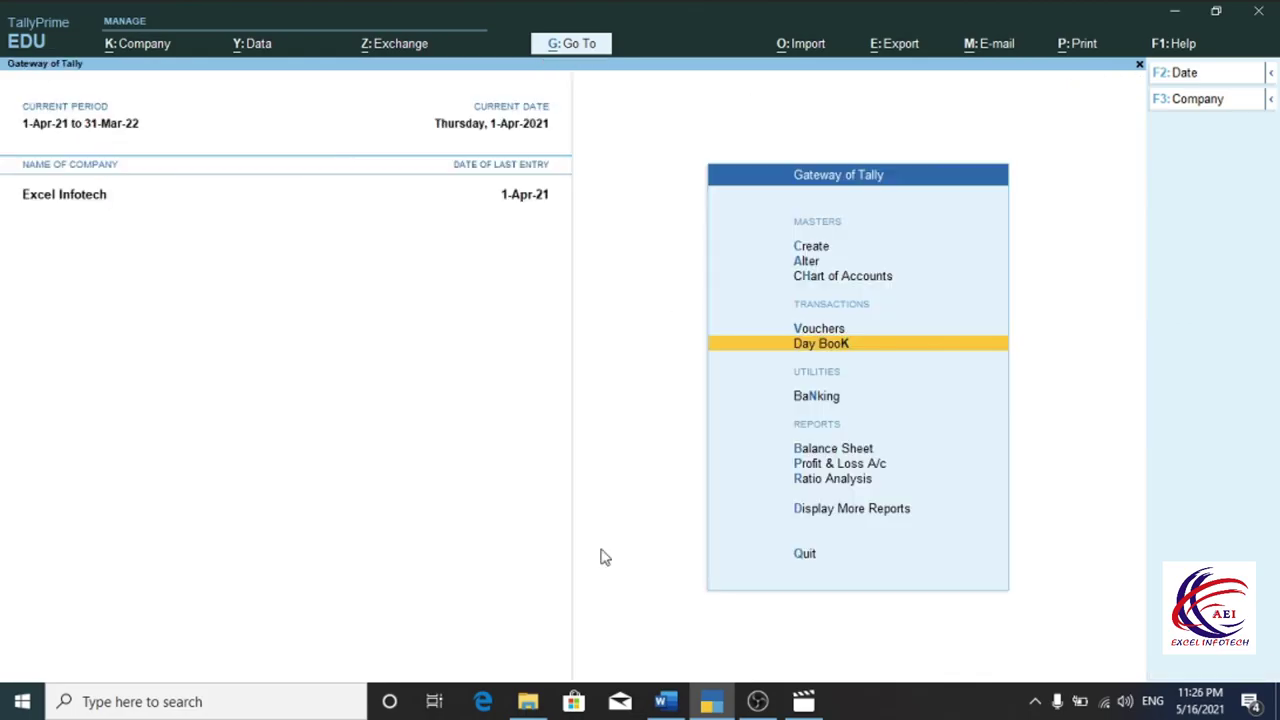